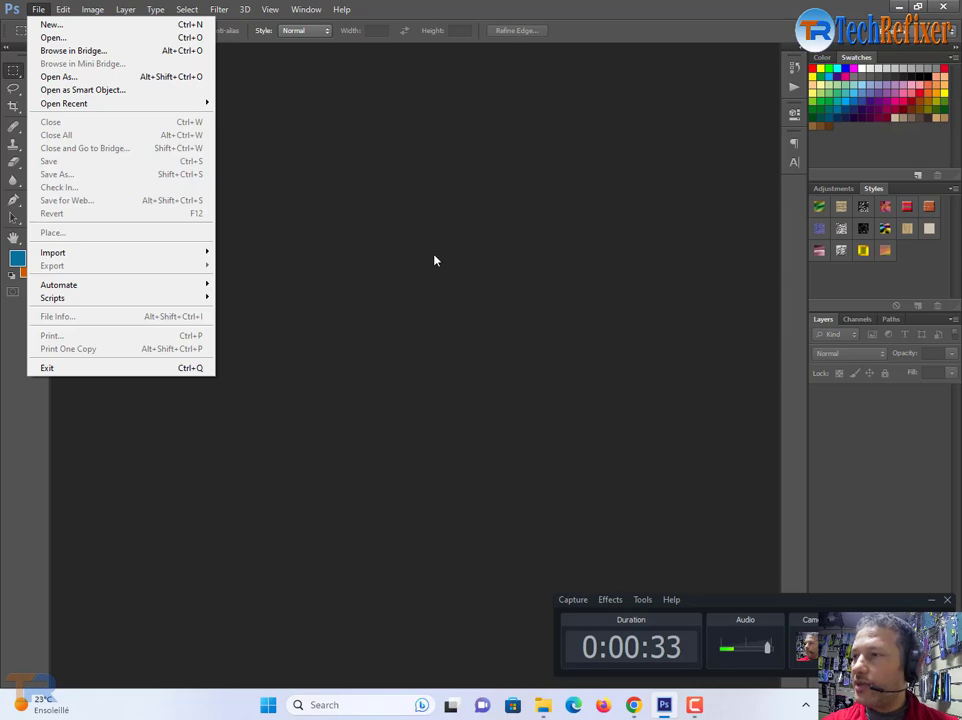
Dismiss the open File menu and start a new blank document from File > New
{"action": "left_click", "coordinate": [434, 260]}
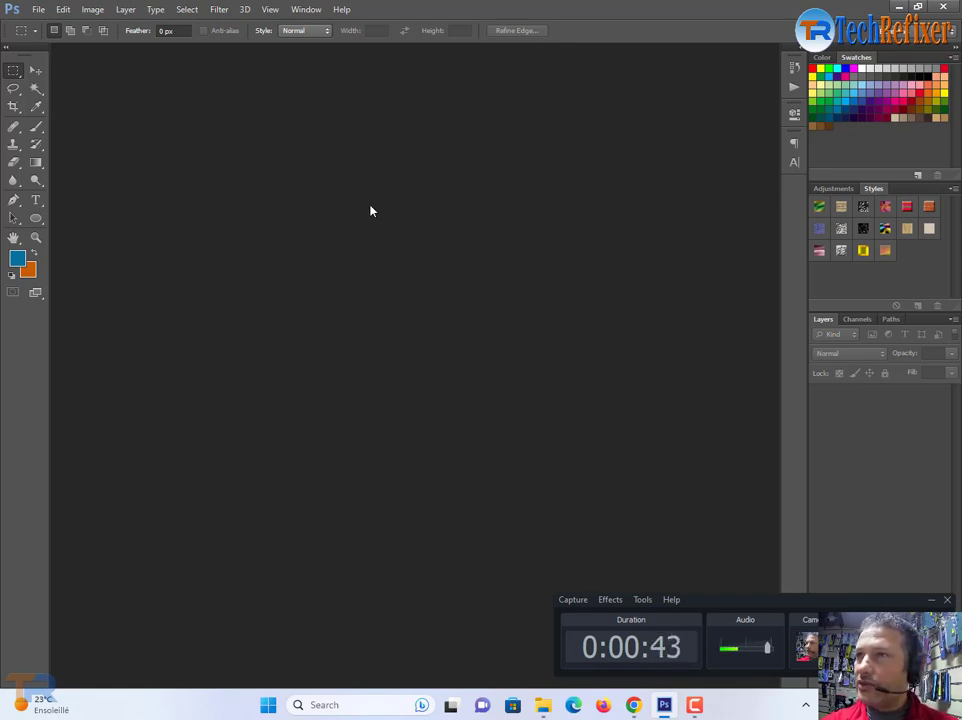
{"action": "left_click", "coordinate": [38, 10]}
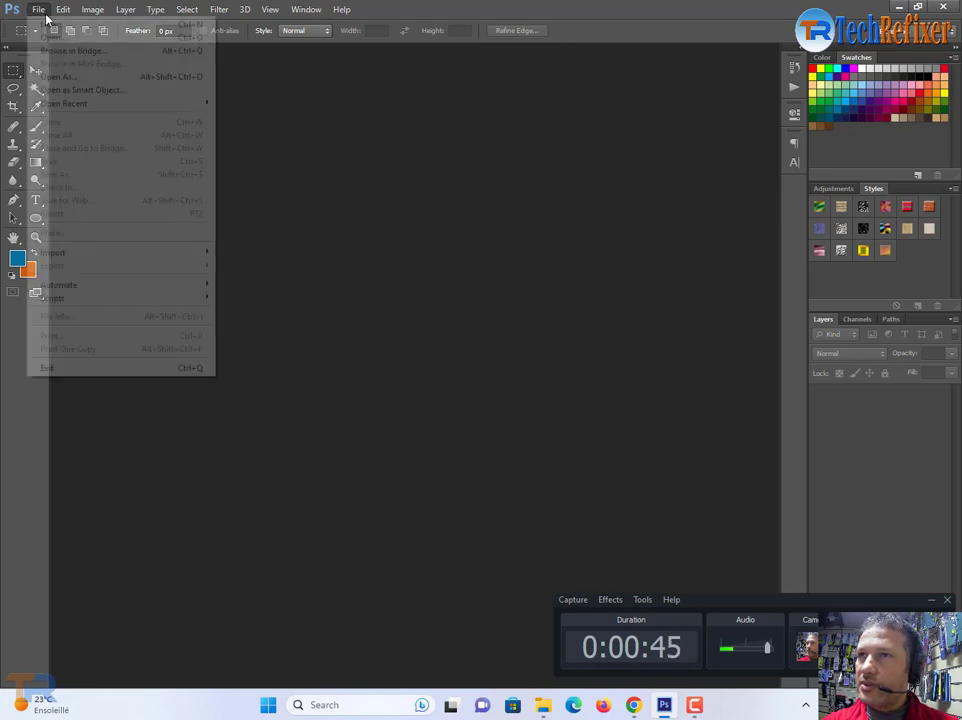
{"action": "left_click", "coordinate": [47, 25]}
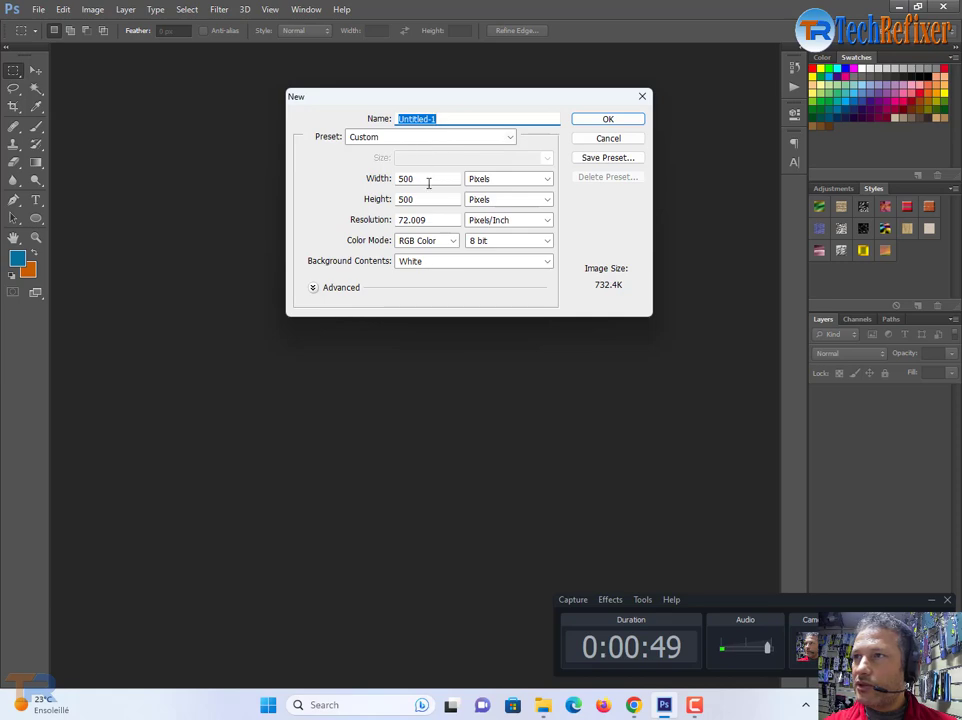
Create a 1080 × 1080 px document at 72 ppi resolution
{"action": "left_click_drag", "start_coordinate": [431, 178], "coordinate": [343, 178]}
{"action": "type", "text": "1"}
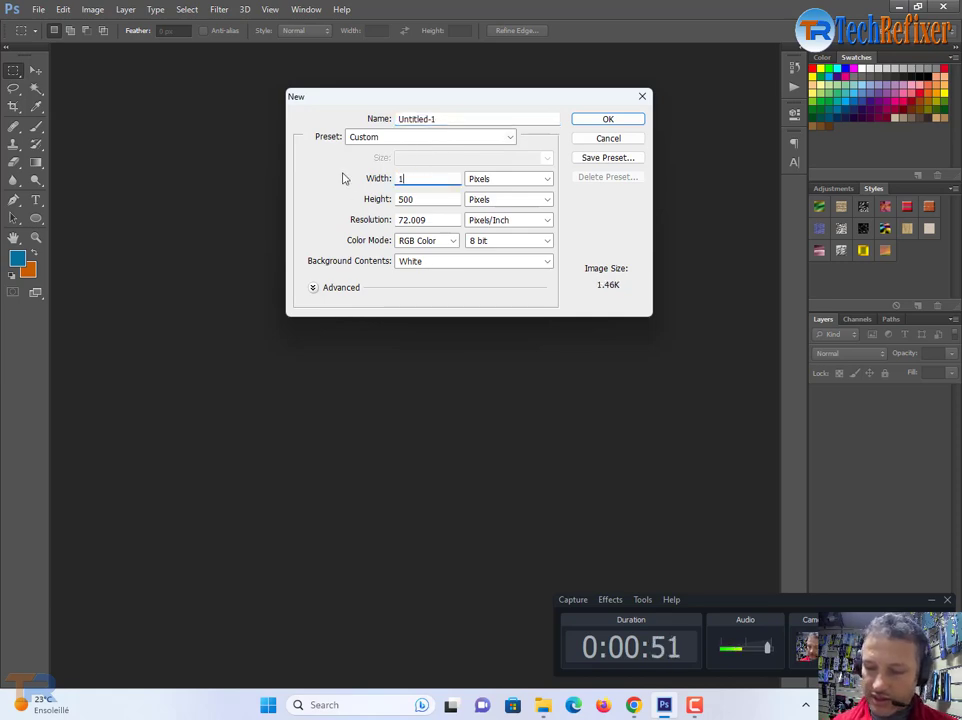
{"action": "type", "text": "0"}
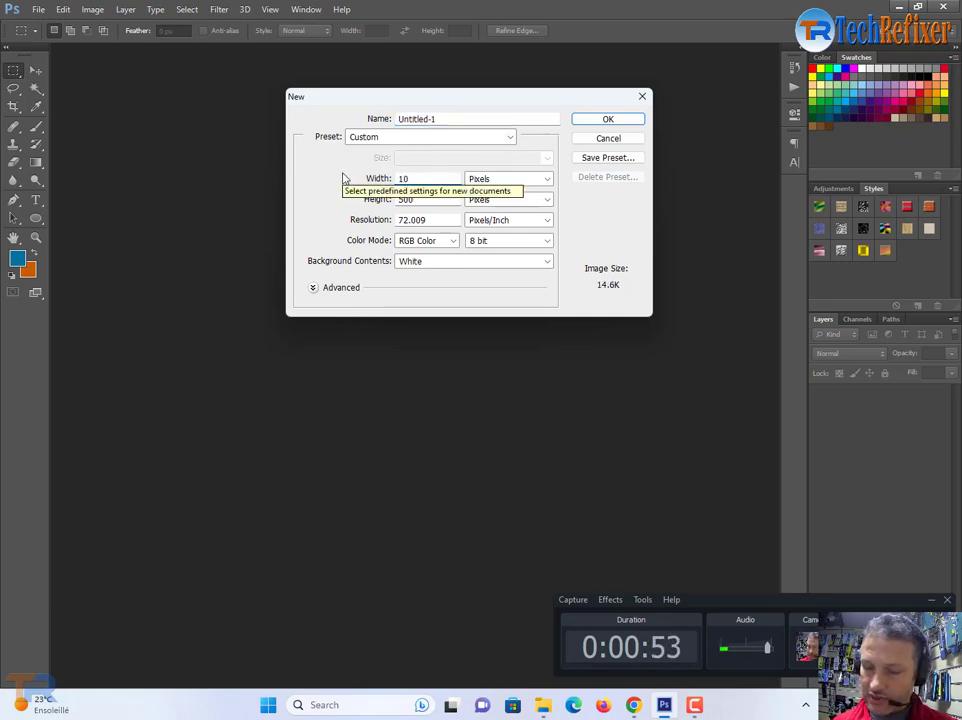
{"action": "type", "text": "80"}
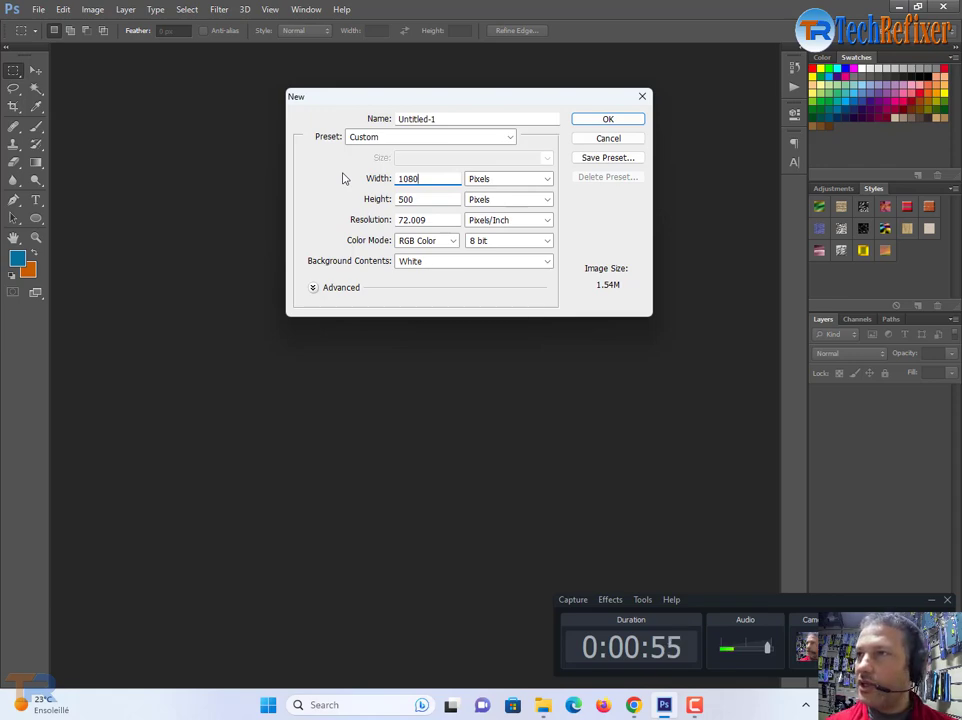
{"action": "left_click", "coordinate": [324, 290]}
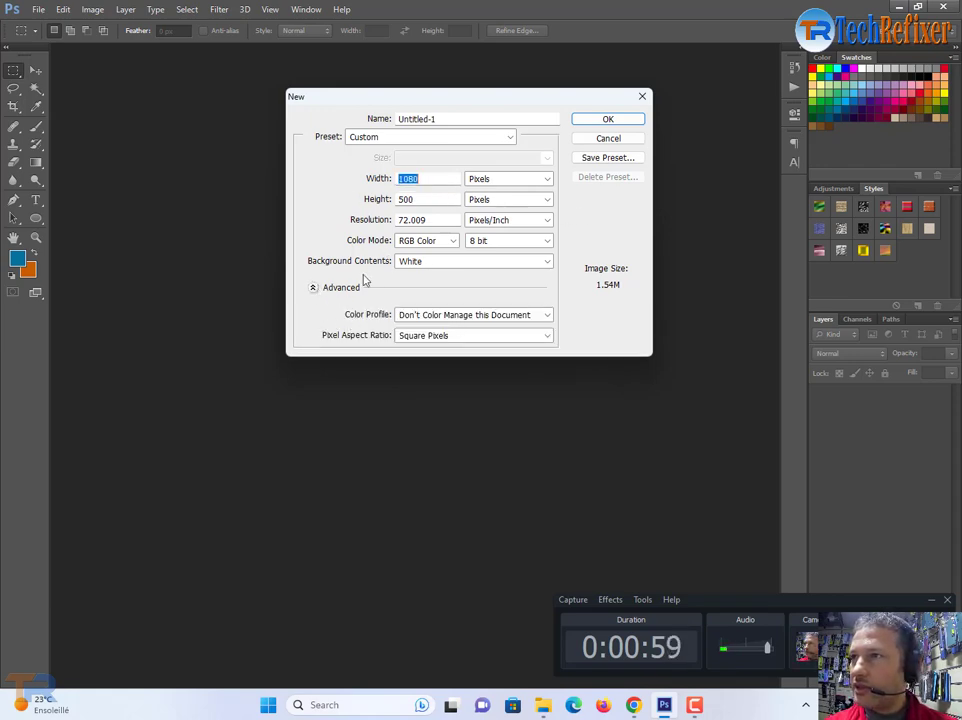
{"action": "key", "text": "Tab"}
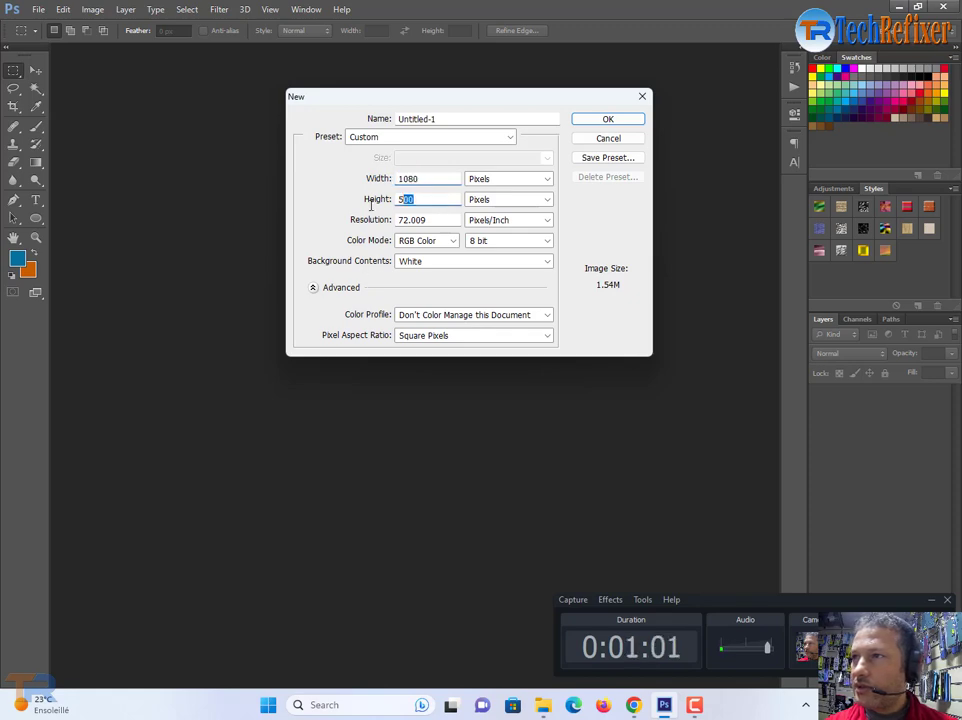
{"action": "type", "text": "1080"}
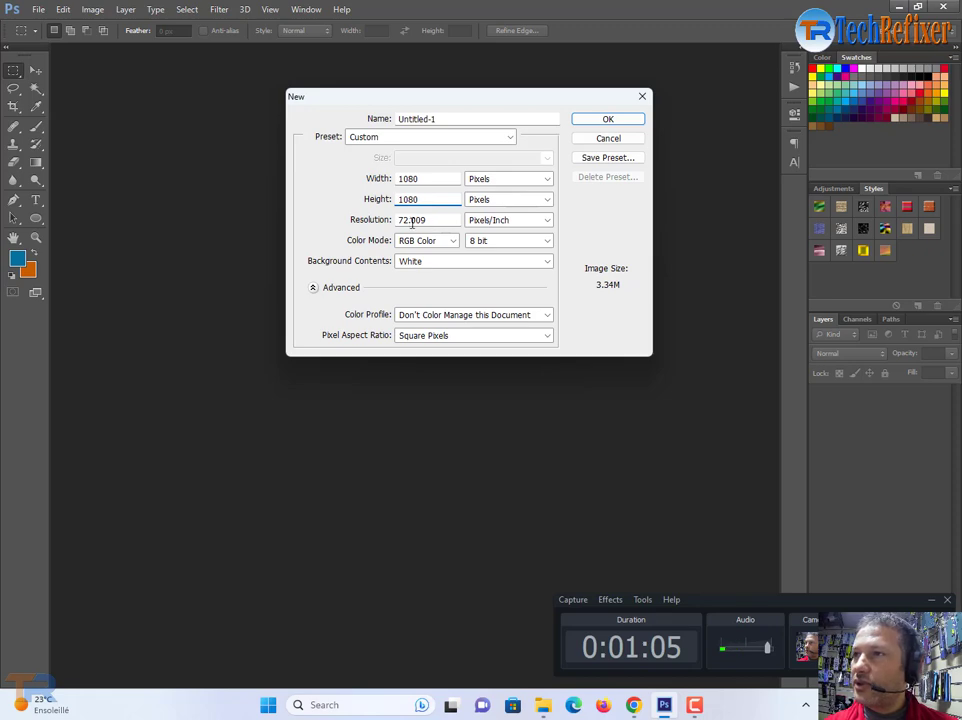
{"action": "left_click_drag", "start_coordinate": [412, 221], "coordinate": [432, 221]}
{"action": "key", "text": "BackSpace"}
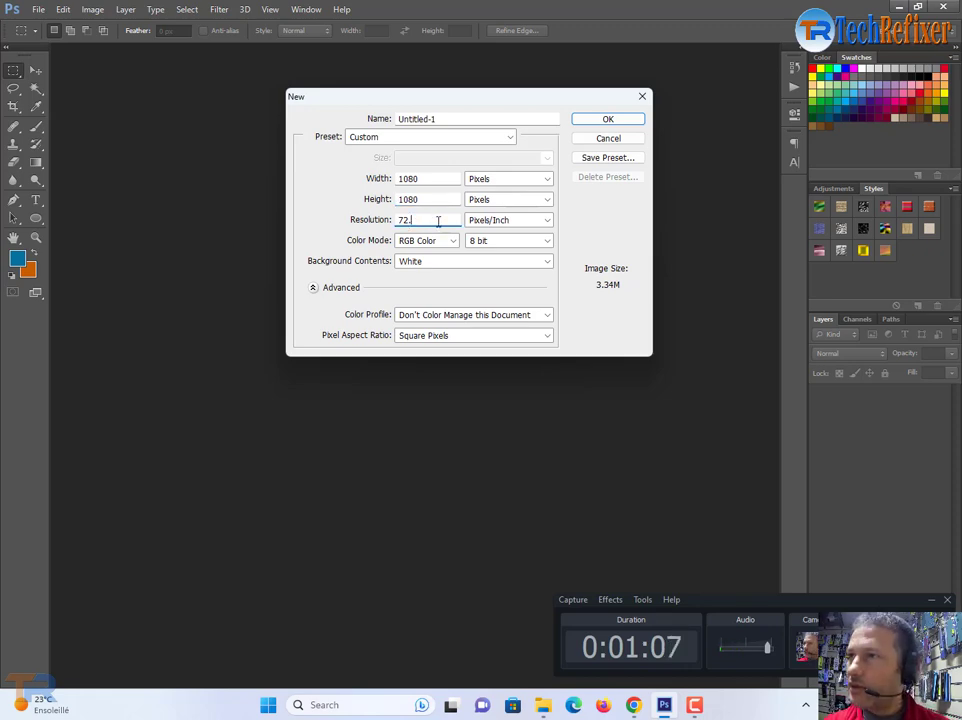
{"action": "key", "text": "BackSpace"}
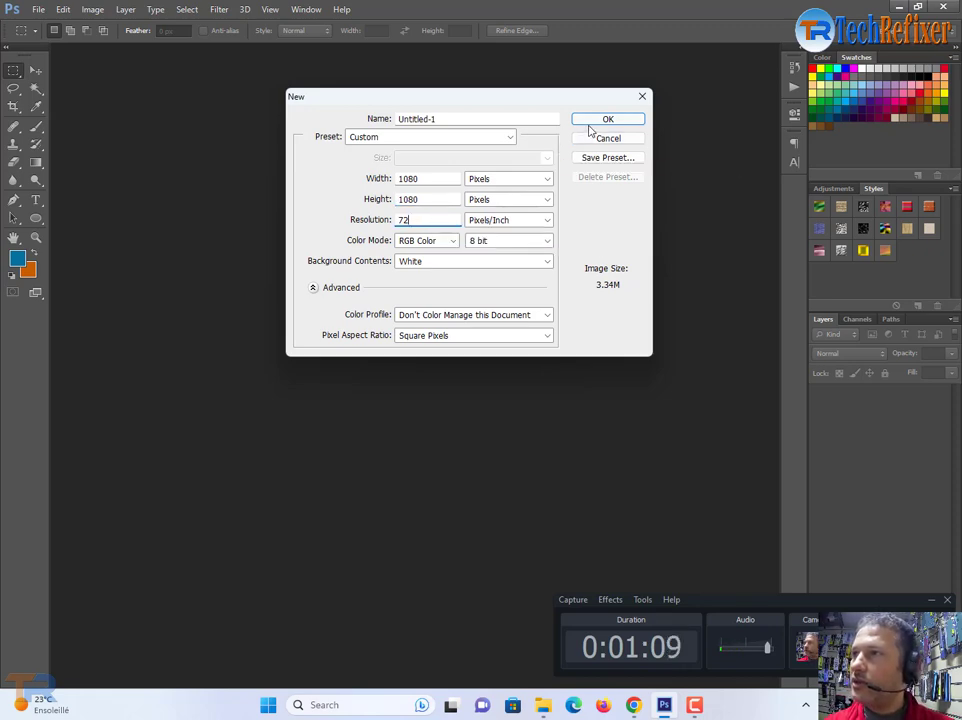
{"action": "left_click", "coordinate": [604, 120]}
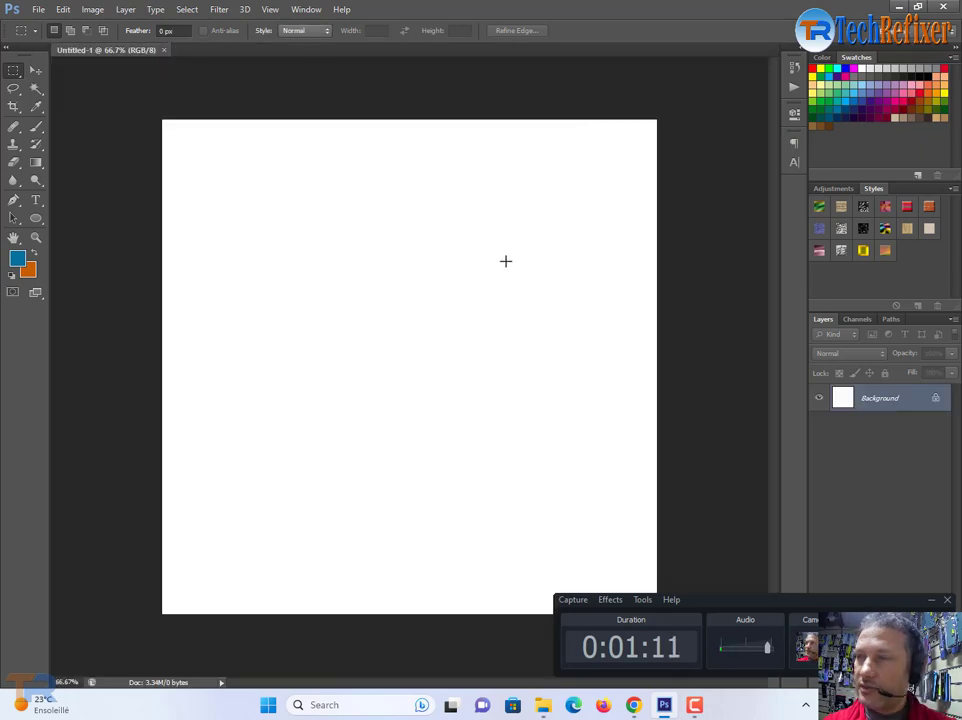
Type 'tr' at 72 pt left of the canvas centre and select the letters
{"action": "left_click", "coordinate": [36, 201]}
{"action": "left_click", "coordinate": [225, 321]}
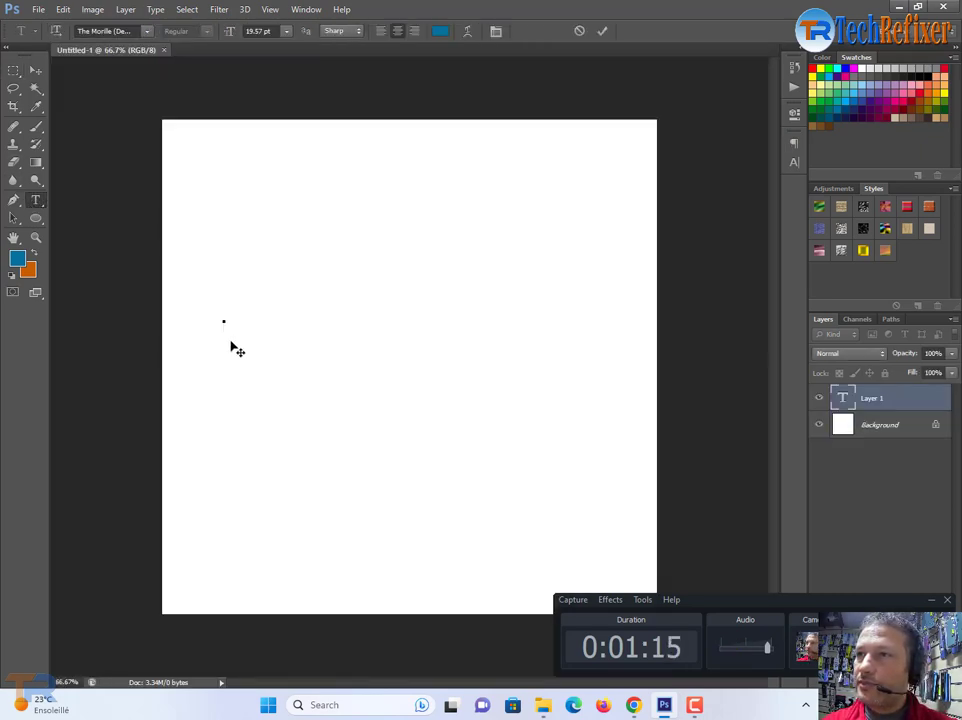
{"action": "left_click", "coordinate": [287, 31]}
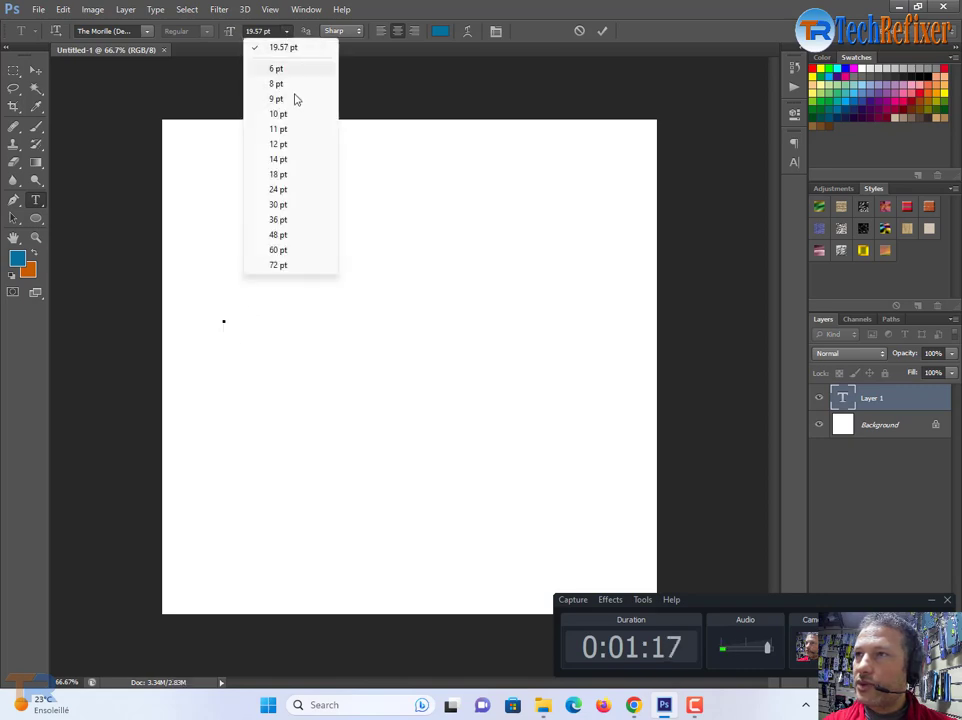
{"action": "left_click", "coordinate": [287, 266]}
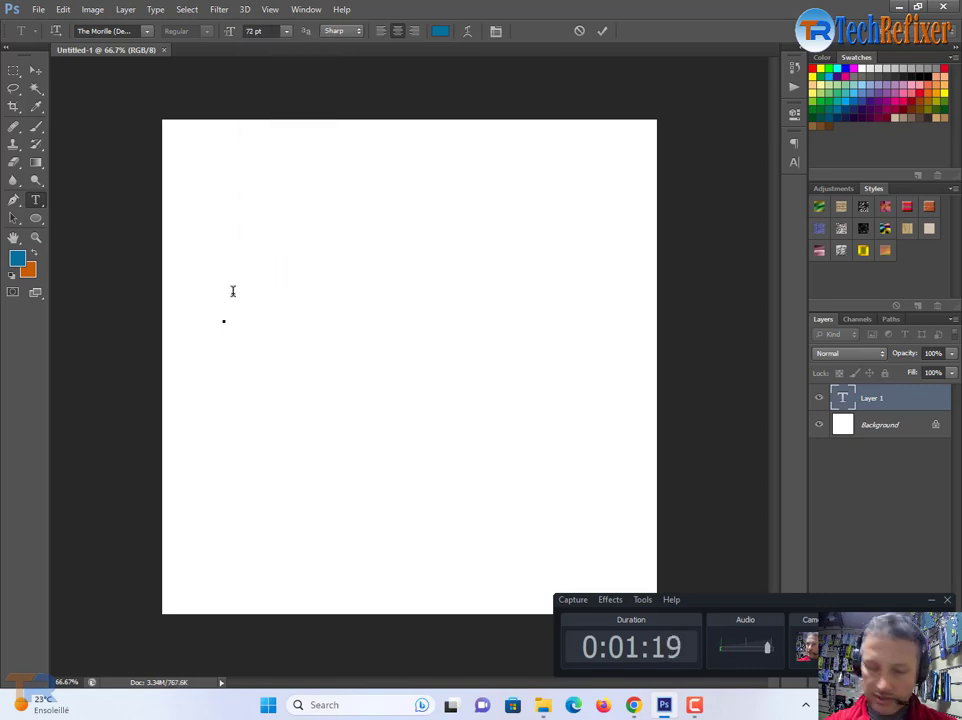
{"action": "type", "text": "tr"}
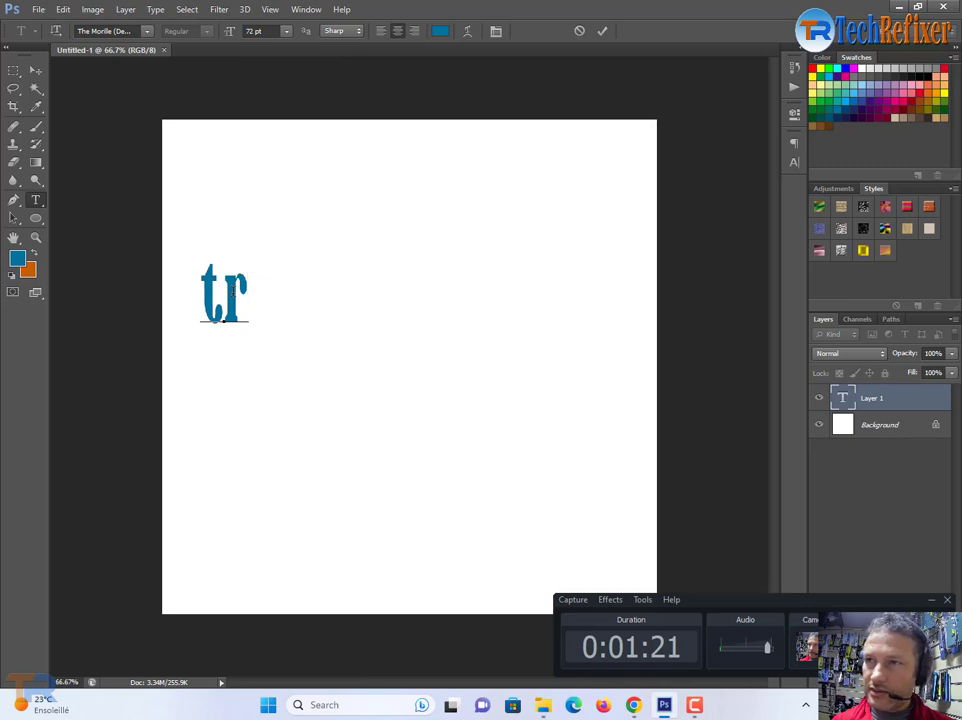
{"action": "double_click", "coordinate": [232, 291]}
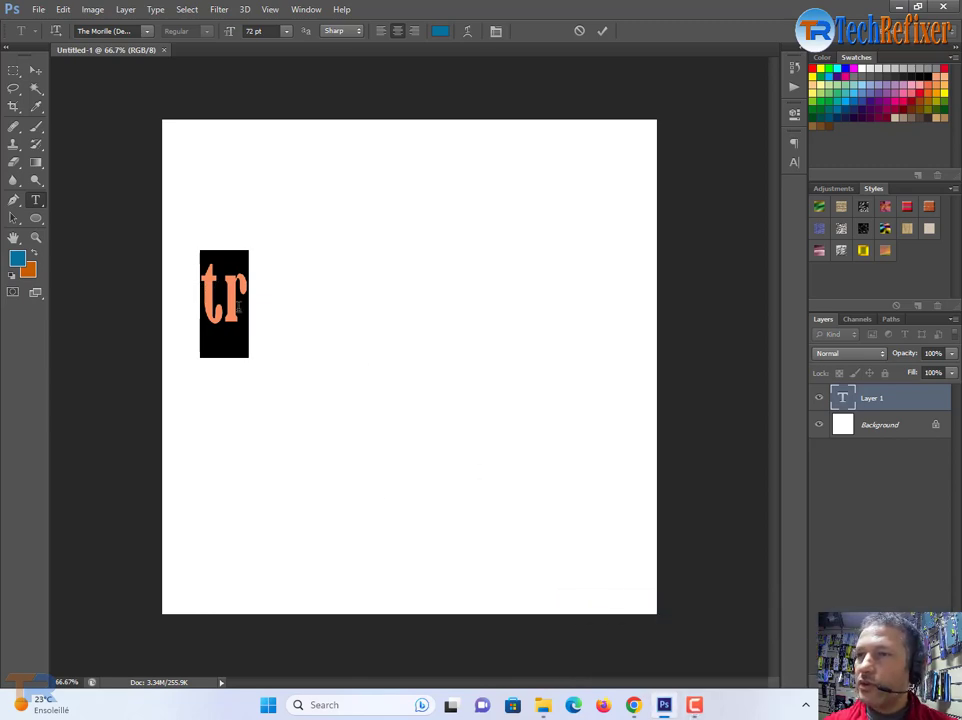
Apply the Ethnocentric font to the text and drag the TR block to the canvas centre
{"action": "left_click", "coordinate": [146, 31]}
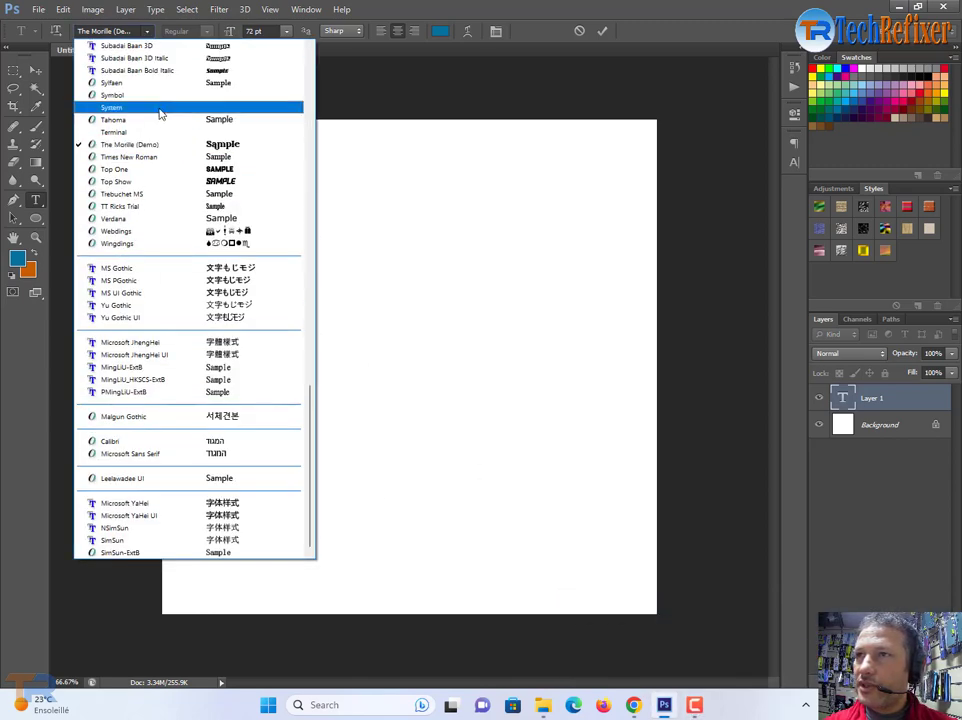
{"action": "scroll", "coordinate": [160, 111], "scroll_direction": "up", "scroll_amount": 1}
{"action": "scroll", "coordinate": [160, 113], "scroll_direction": "up", "scroll_amount": 3}
{"action": "scroll", "coordinate": [158, 114], "scroll_direction": "up", "scroll_amount": 1}
{"action": "scroll", "coordinate": [157, 130], "scroll_direction": "up", "scroll_amount": 3}
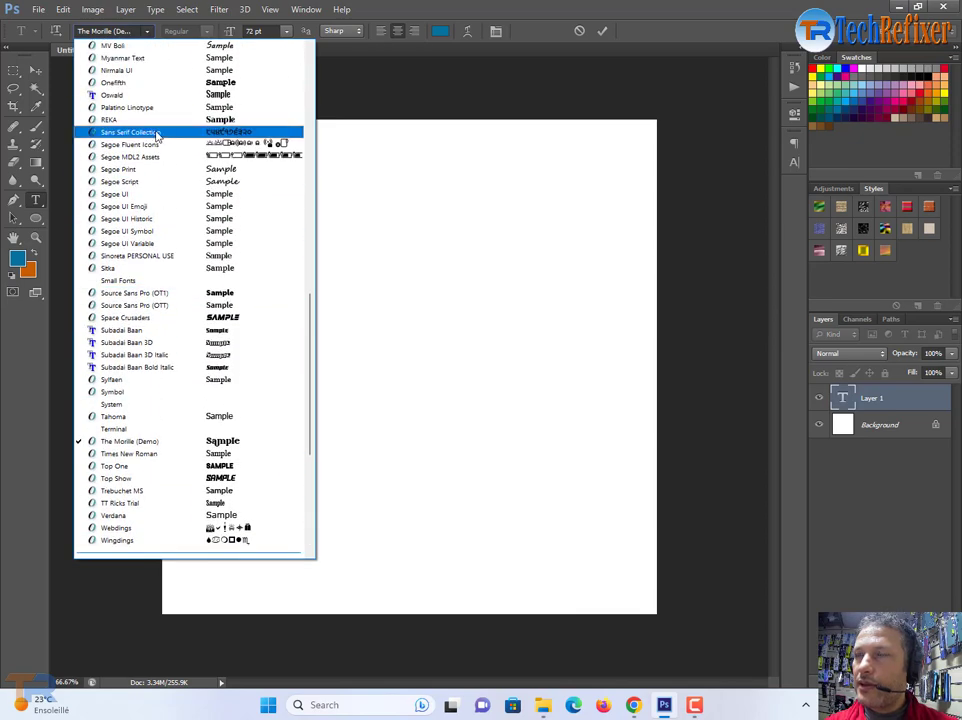
{"action": "scroll", "coordinate": [157, 135], "scroll_direction": "up", "scroll_amount": 1}
{"action": "scroll", "coordinate": [157, 137], "scroll_direction": "up", "scroll_amount": 3}
{"action": "scroll", "coordinate": [155, 137], "scroll_direction": "up", "scroll_amount": 2}
{"action": "scroll", "coordinate": [155, 140], "scroll_direction": "up", "scroll_amount": 2}
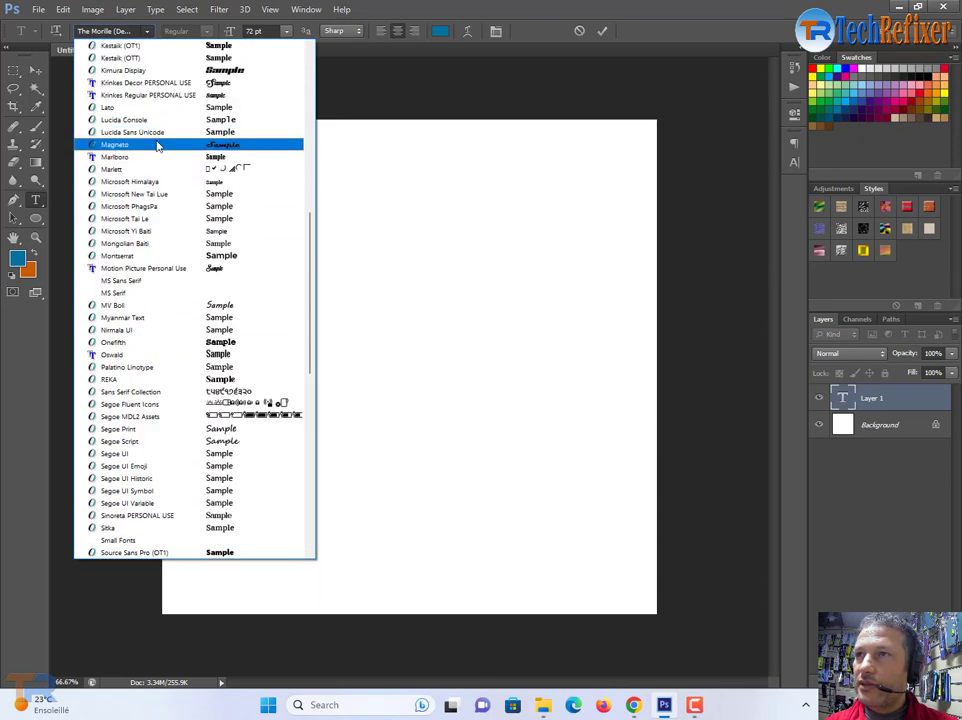
{"action": "scroll", "coordinate": [155, 146], "scroll_direction": "up", "scroll_amount": 1}
{"action": "scroll", "coordinate": [156, 148], "scroll_direction": "up", "scroll_amount": 1}
{"action": "scroll", "coordinate": [156, 148], "scroll_direction": "up", "scroll_amount": 2}
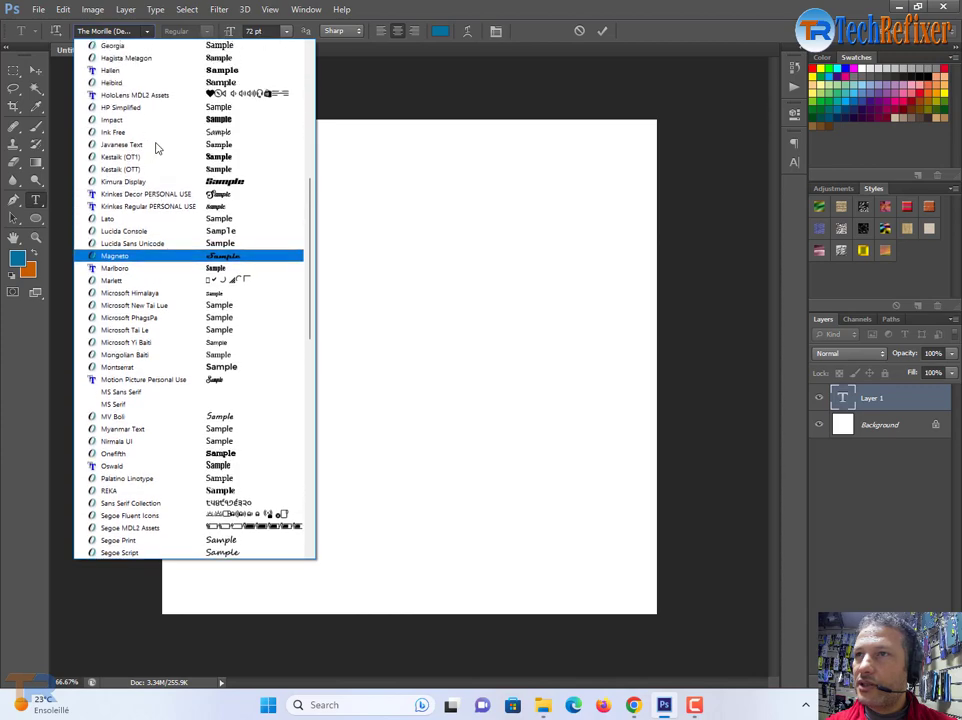
{"action": "scroll", "coordinate": [156, 148], "scroll_direction": "up", "scroll_amount": 1}
{"action": "scroll", "coordinate": [156, 148], "scroll_direction": "up", "scroll_amount": 1}
{"action": "scroll", "coordinate": [156, 147], "scroll_direction": "up", "scroll_amount": 2}
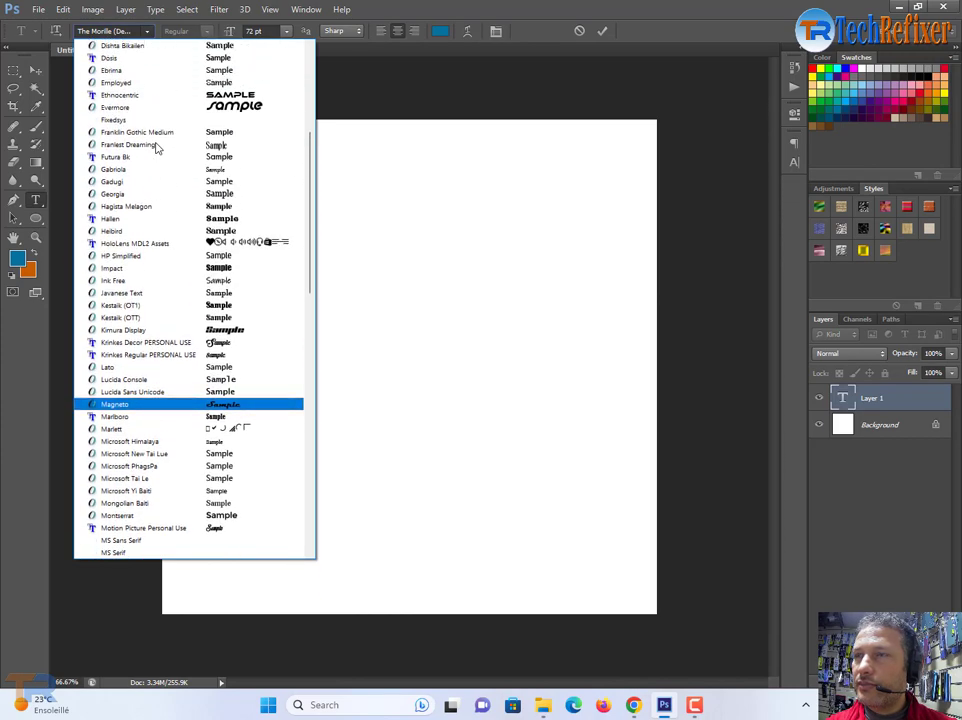
{"action": "scroll", "coordinate": [156, 147], "scroll_direction": "up", "scroll_amount": 3}
{"action": "scroll", "coordinate": [158, 155], "scroll_direction": "up", "scroll_amount": 1}
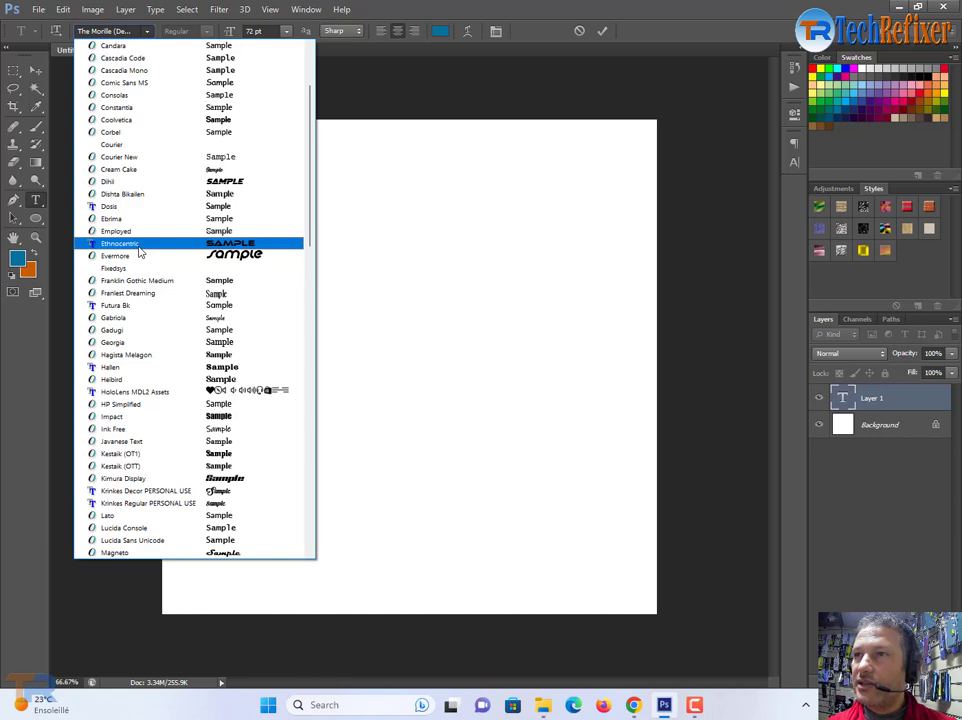
{"action": "left_click", "coordinate": [140, 246]}
{"action": "type", "text": "TR"}
{"action": "left_click_drag", "start_coordinate": [264, 402], "coordinate": [407, 439]}
{"action": "left_click", "coordinate": [404, 376]}
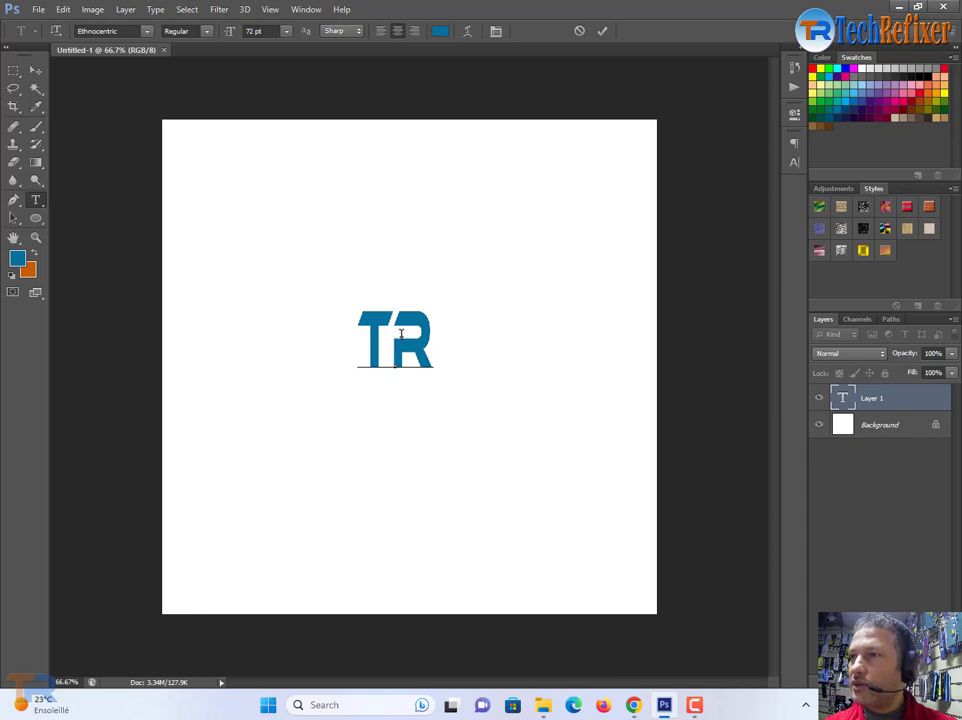
Colour the R orange while the T stays blue, and commit the text
{"action": "left_click_drag", "start_coordinate": [383, 337], "coordinate": [340, 337]}
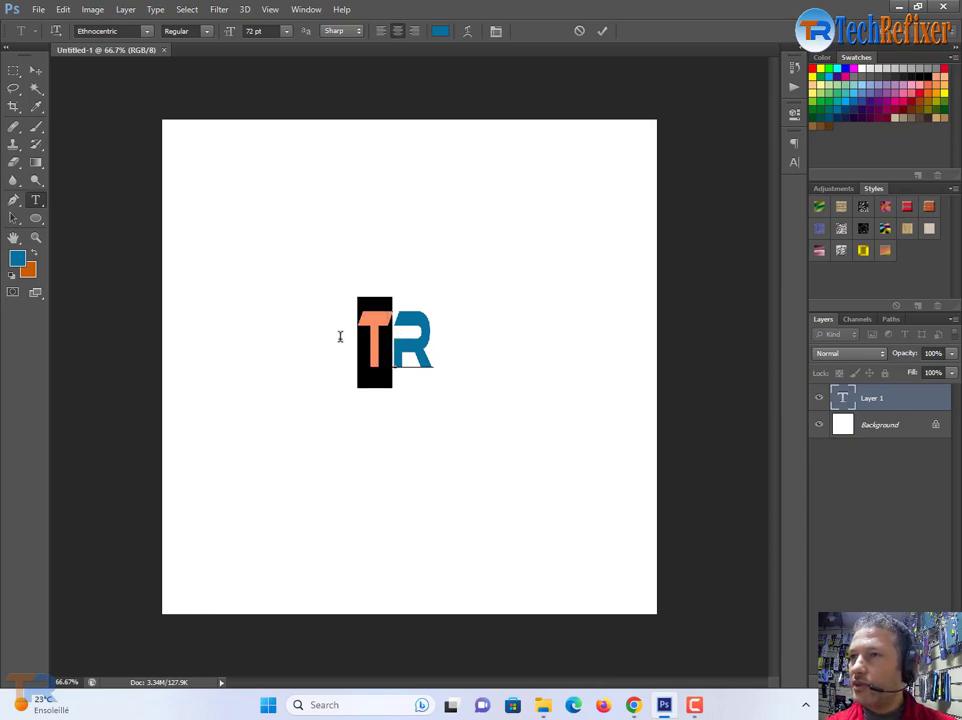
{"action": "left_click_drag", "start_coordinate": [398, 337], "coordinate": [444, 344]}
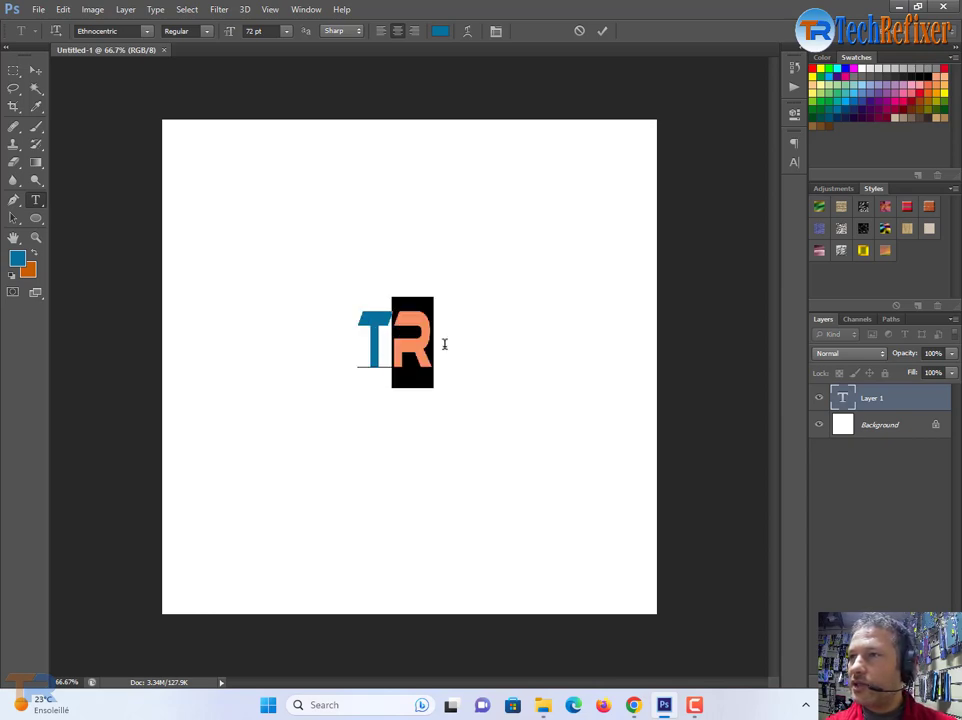
{"action": "left_click", "coordinate": [37, 258]}
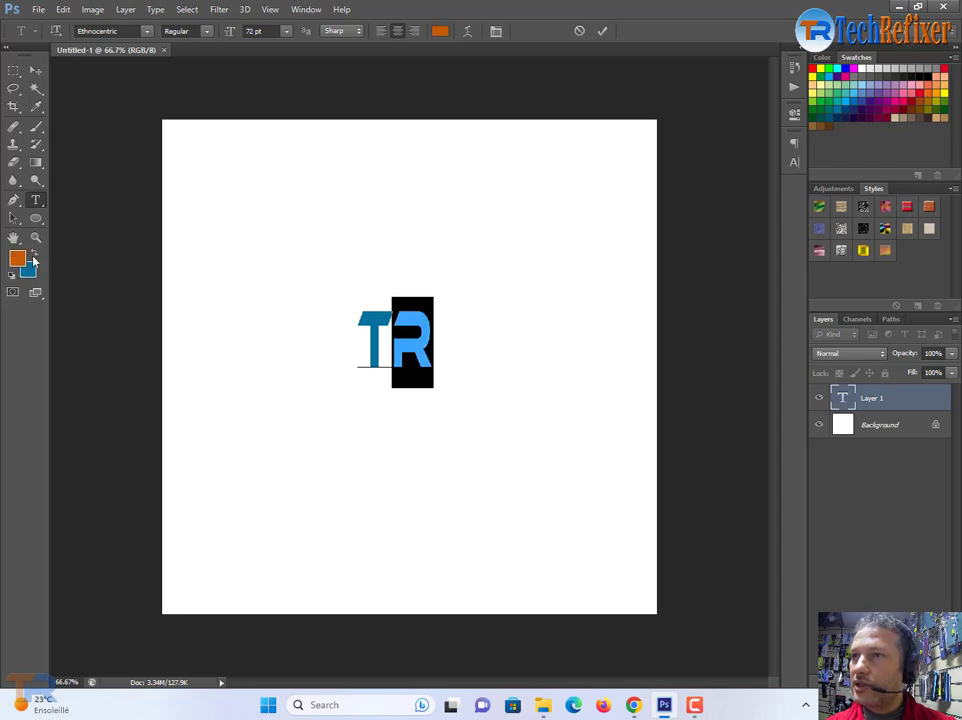
{"action": "left_click", "coordinate": [876, 400]}
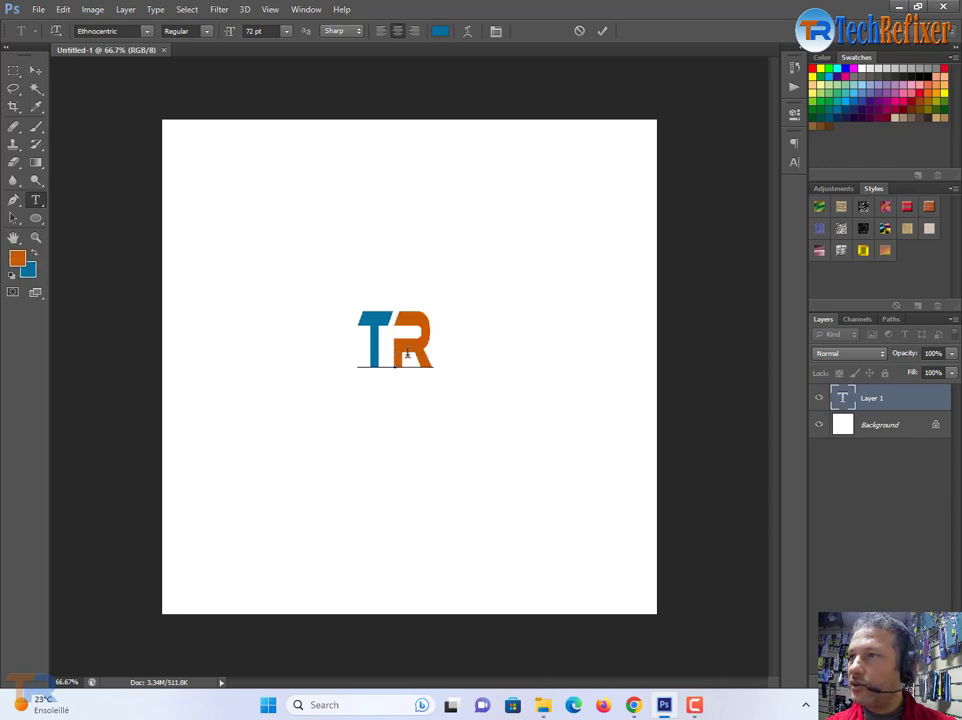
{"action": "left_click", "coordinate": [843, 402]}
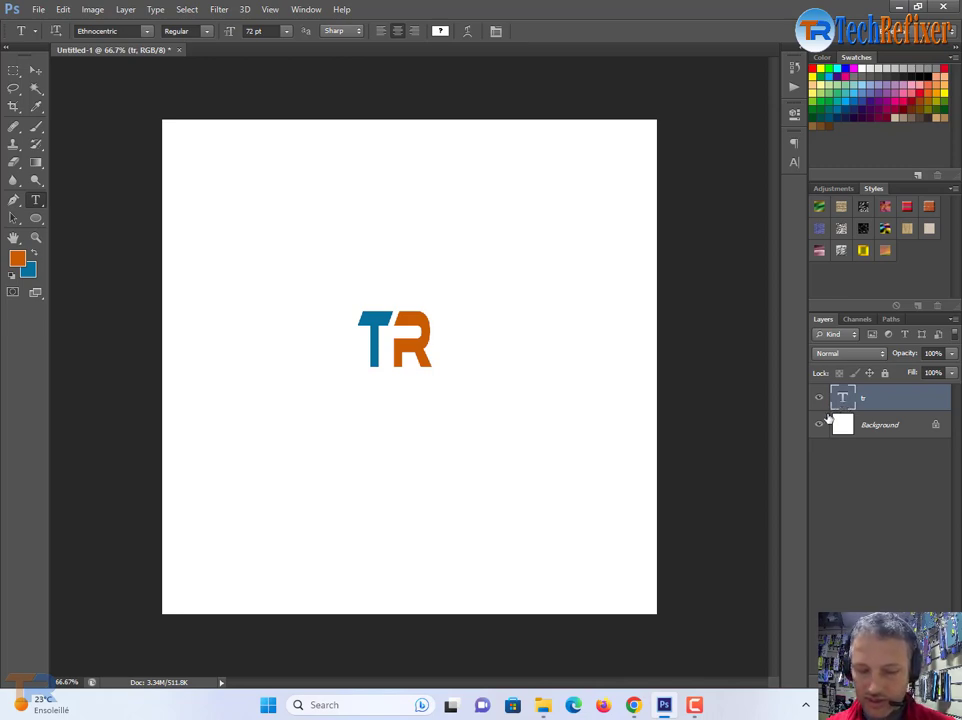
Free-transform the TR text to about 385 pt so it spans most of the canvas
{"action": "key", "text": "ctrl+t"}
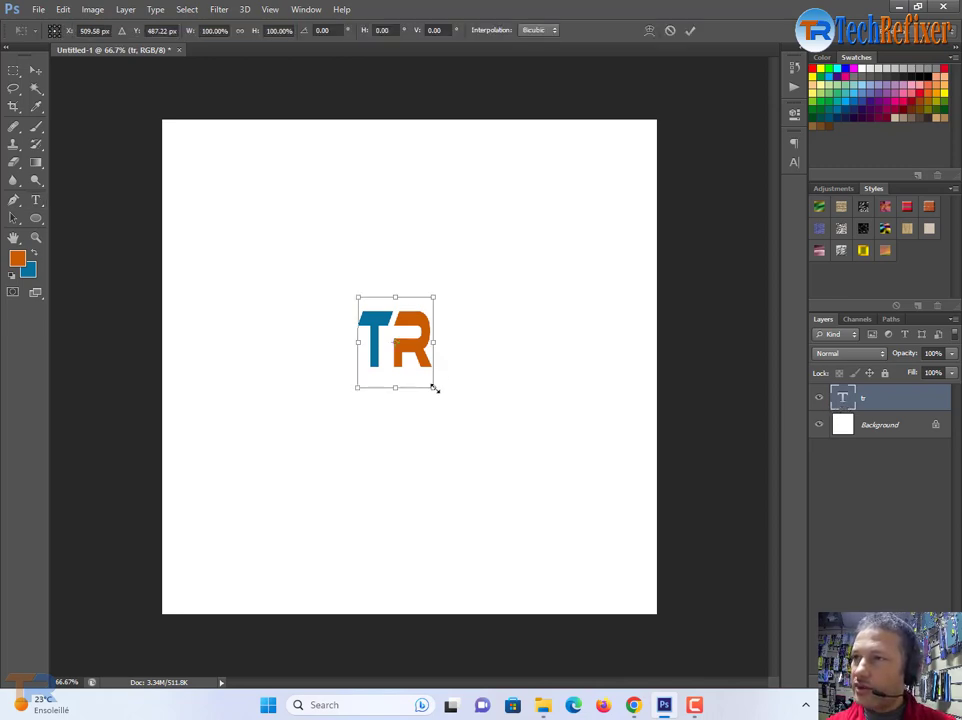
{"action": "left_click_drag", "start_coordinate": [434, 388], "coordinate": [634, 557]}
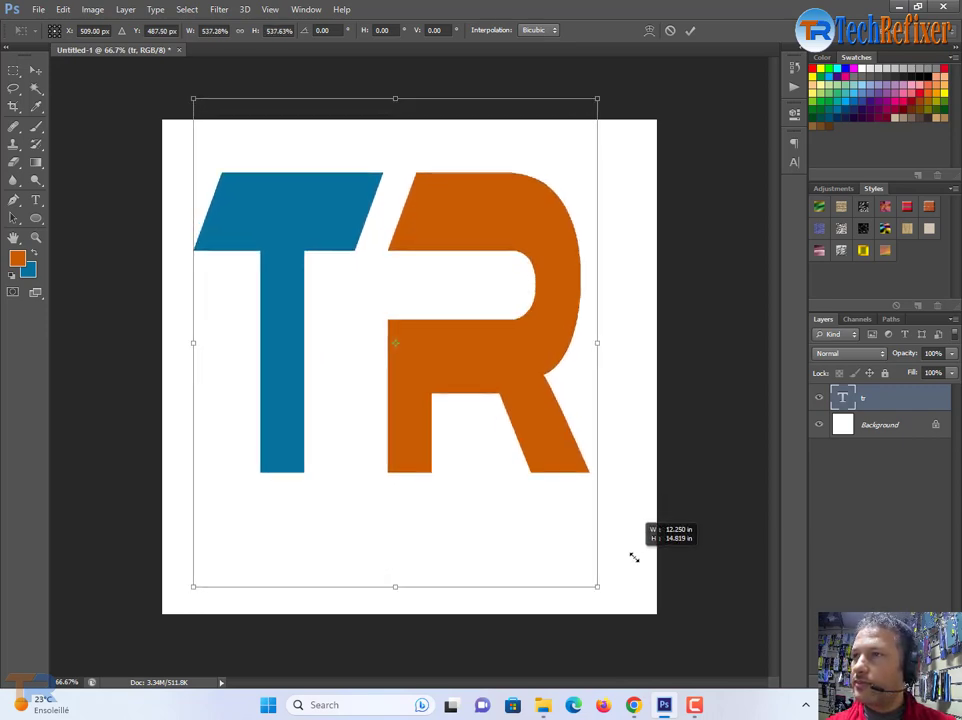
{"action": "left_click_drag", "start_coordinate": [479, 354], "coordinate": [499, 385]}
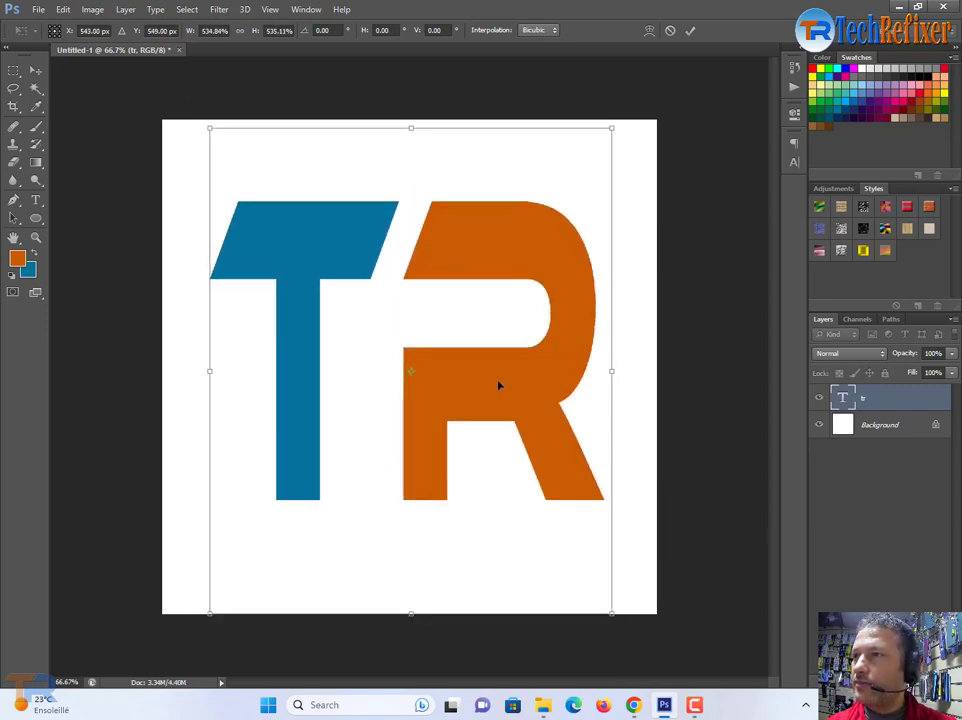
{"action": "left_click_drag", "start_coordinate": [610, 371], "coordinate": [651, 370]}
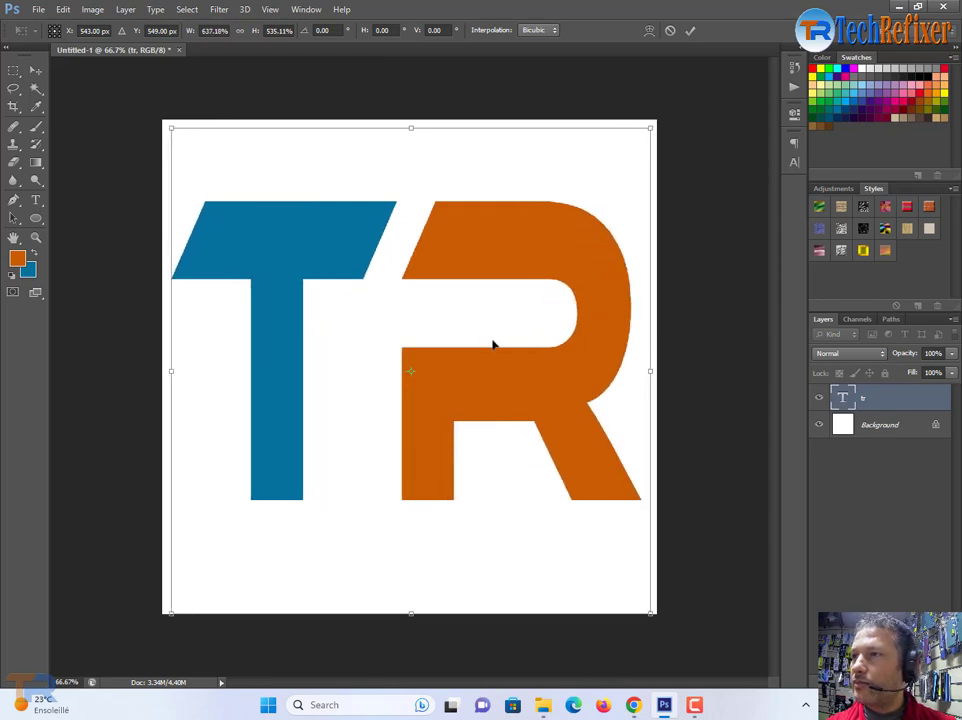
{"action": "key", "text": "Return"}
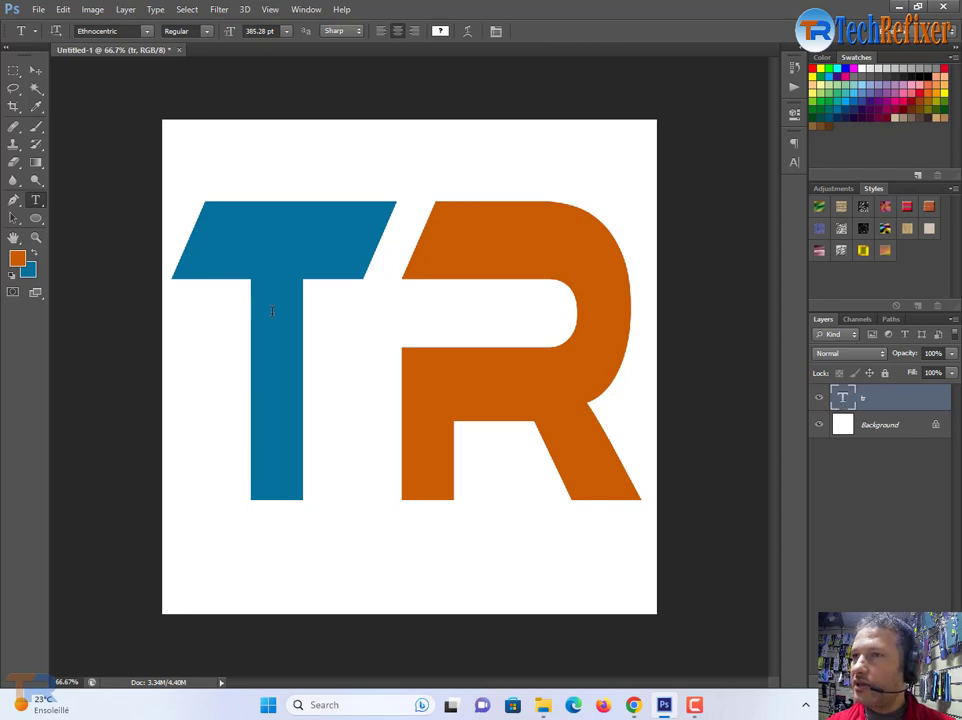
Select the T and set its colour to dark teal green #066751
{"action": "double_click", "coordinate": [842, 397]}
{"action": "left_click_drag", "start_coordinate": [373, 302], "coordinate": [234, 311]}
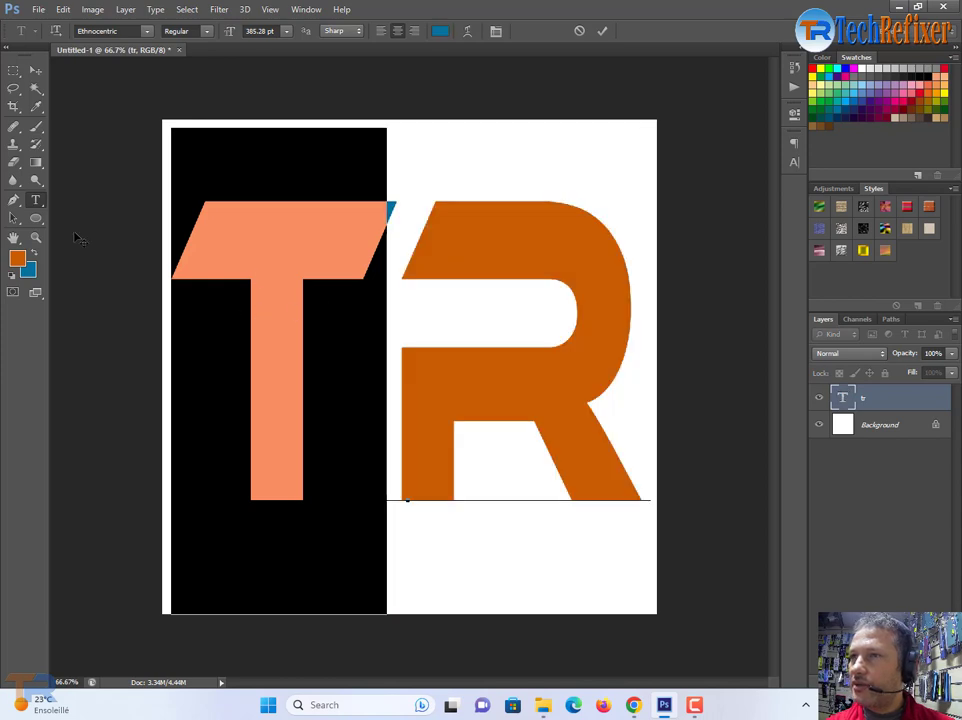
{"action": "left_click", "coordinate": [34, 256]}
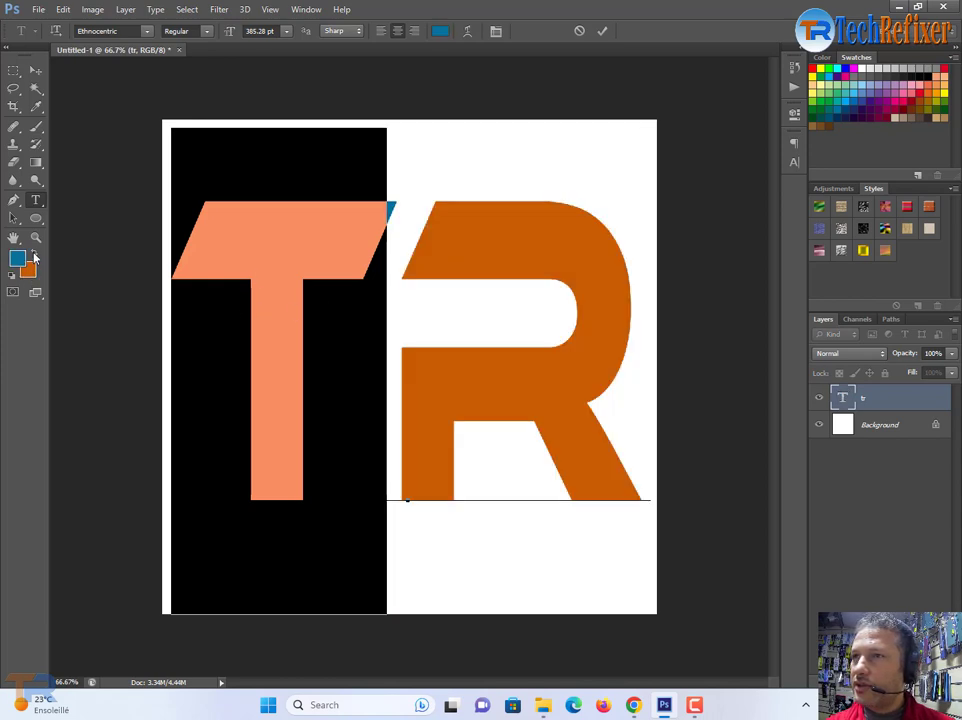
{"action": "left_click", "coordinate": [18, 260]}
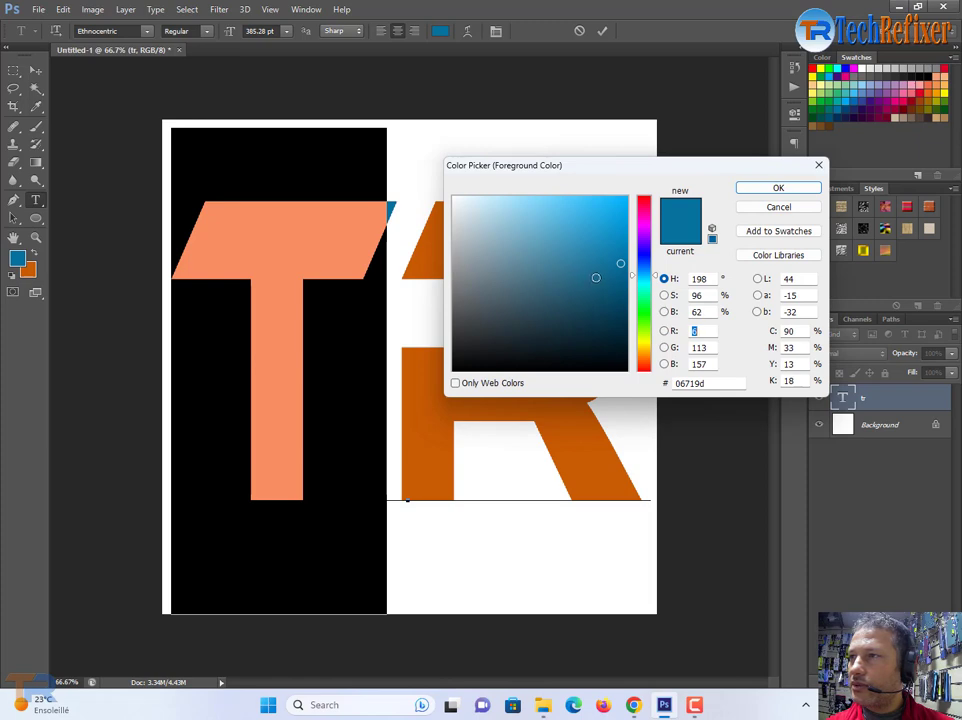
{"action": "left_click", "coordinate": [643, 307]}
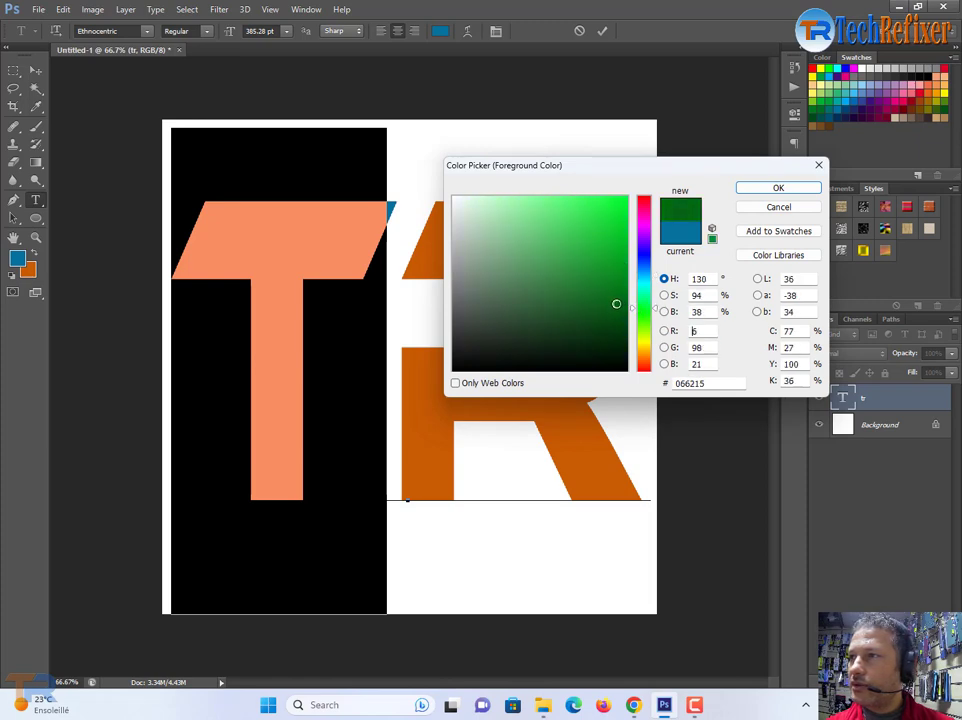
{"action": "left_click_drag", "start_coordinate": [616, 303], "coordinate": [632, 296]}
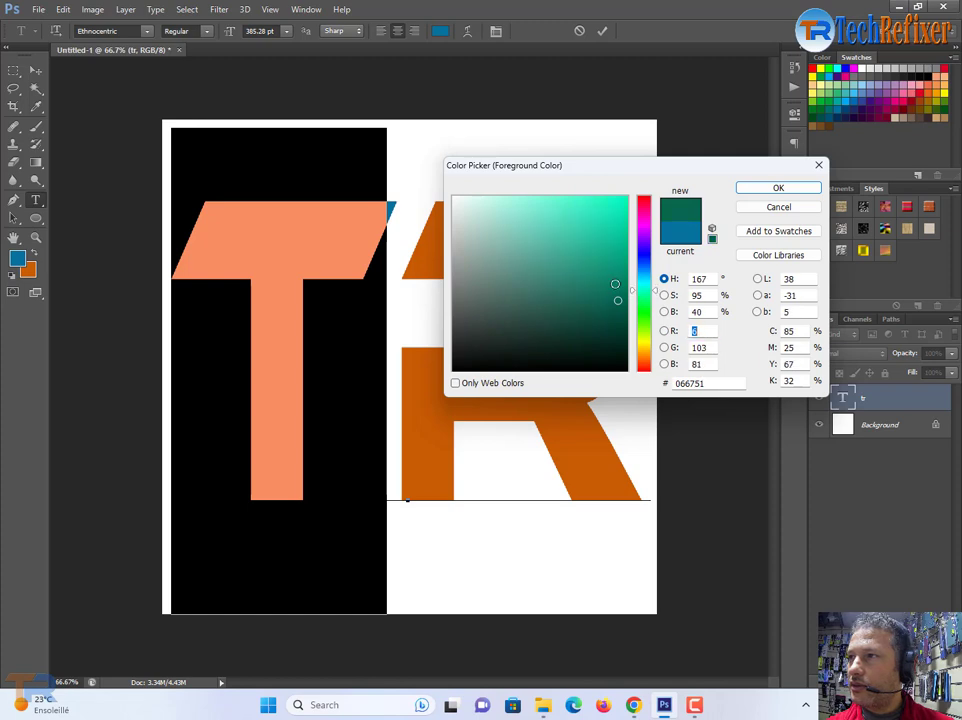
{"action": "left_click", "coordinate": [603, 281]}
{"action": "left_click", "coordinate": [778, 188]}
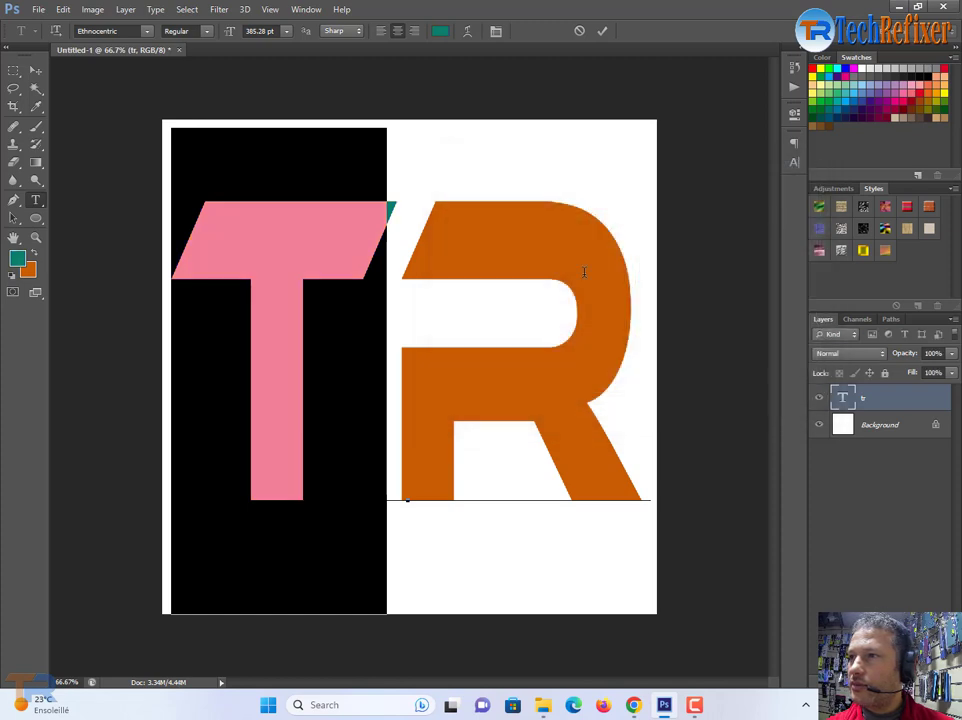
Check that the R remains orange, then commit the text edits
{"action": "left_click", "coordinate": [389, 399]}
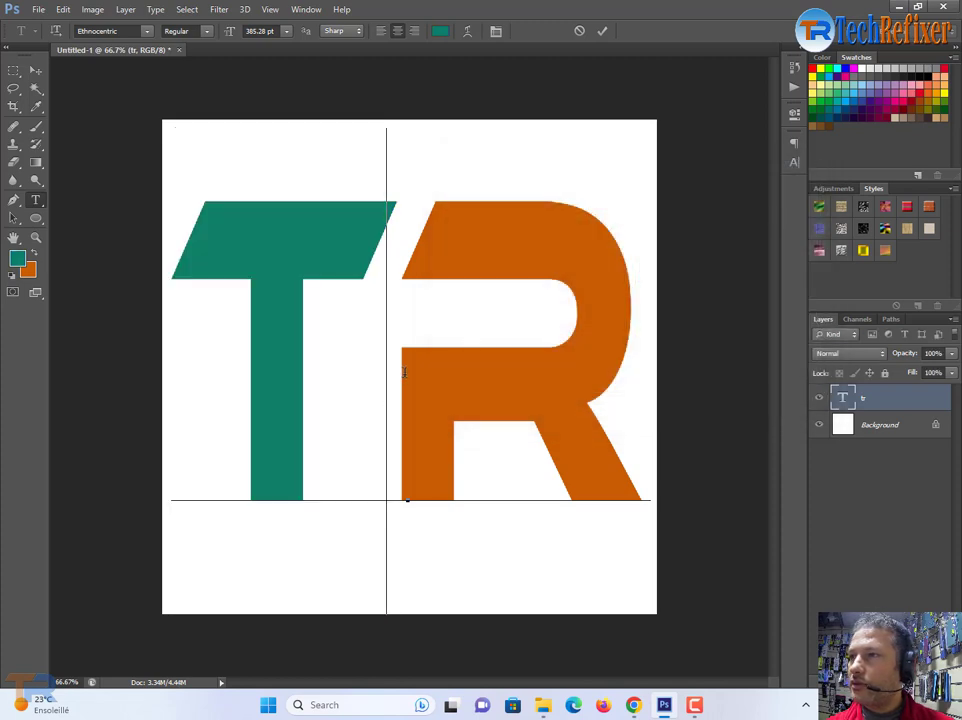
{"action": "left_click_drag", "start_coordinate": [404, 370], "coordinate": [542, 397]}
{"action": "left_click", "coordinate": [522, 386]}
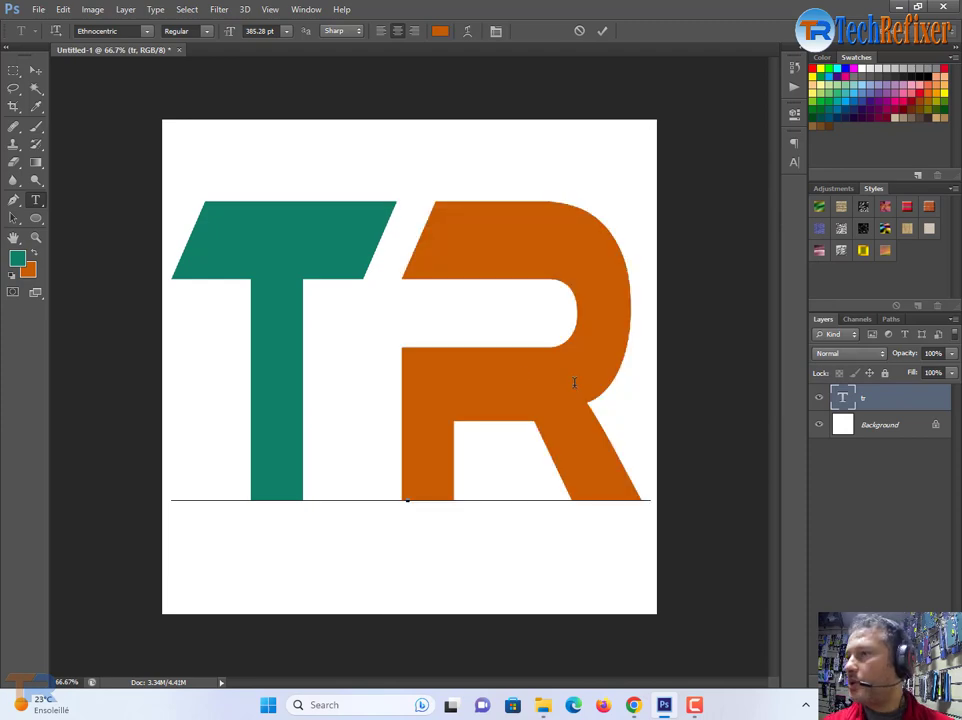
{"action": "left_click", "coordinate": [843, 399]}
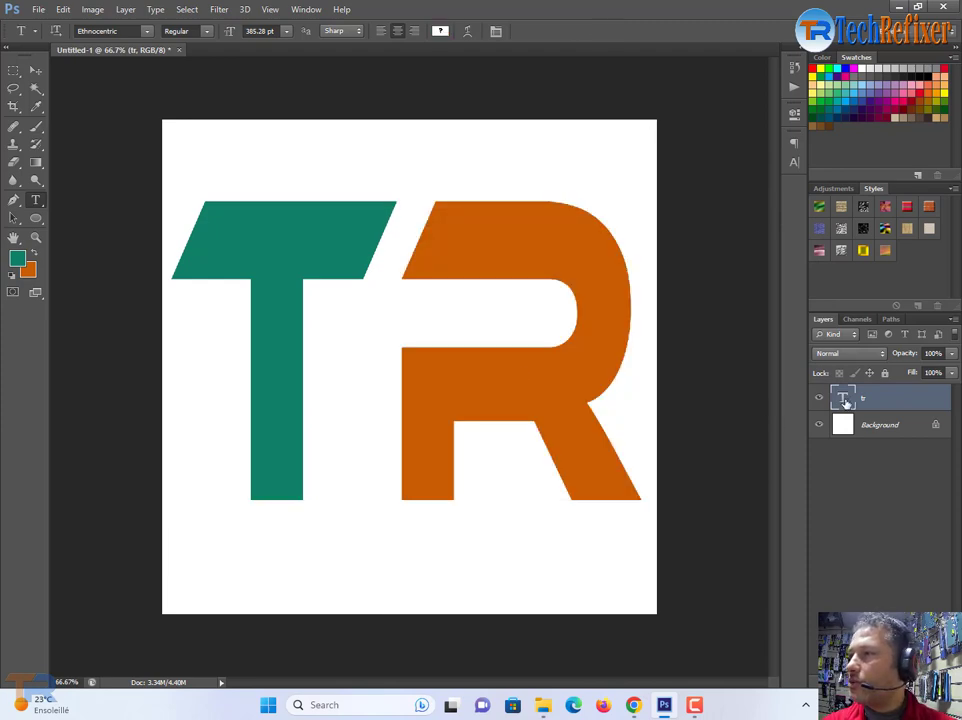
Convert the tr type layer to a Smart Object from its layer context menu
{"action": "right_click", "coordinate": [844, 401]}
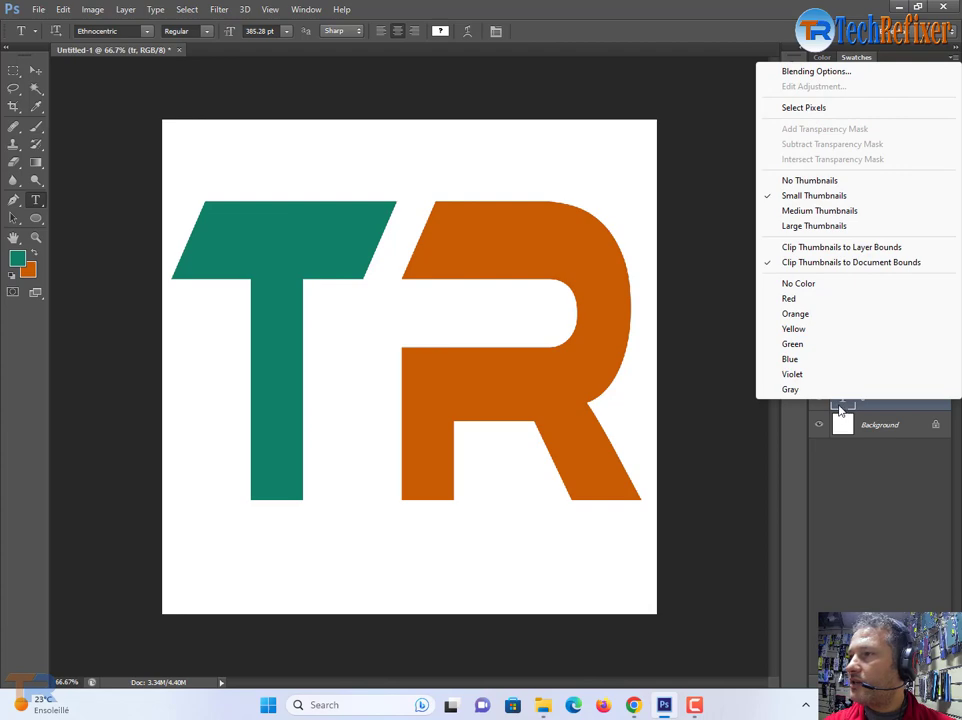
{"action": "right_click", "coordinate": [890, 405]}
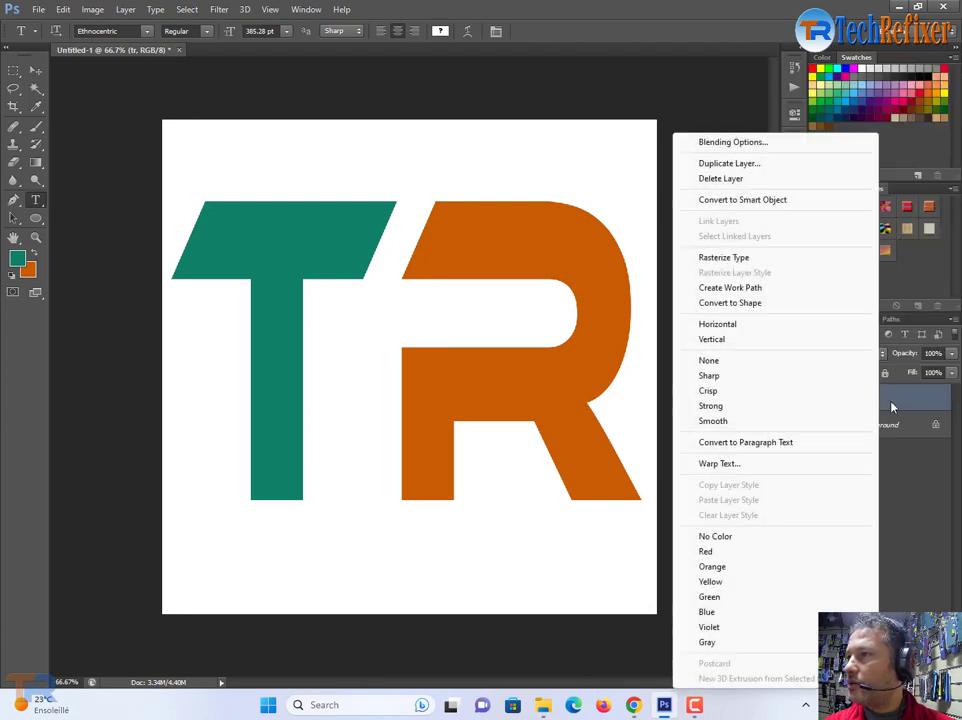
{"action": "left_click", "coordinate": [769, 201]}
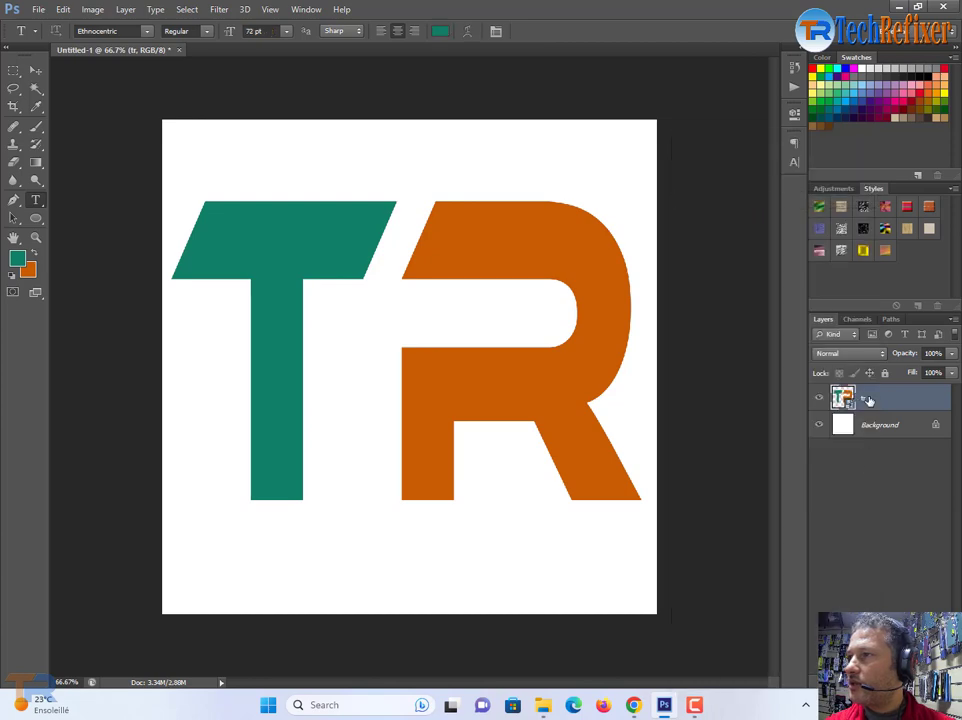
{"action": "left_click", "coordinate": [13, 70]}
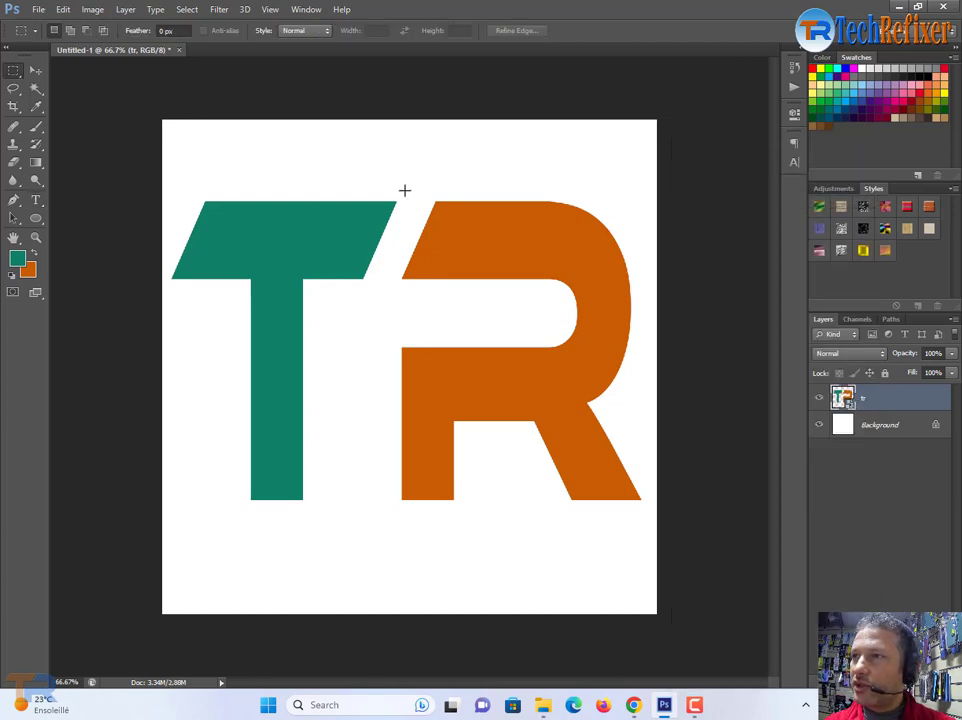
Select a rectangle around the T, copy it to a new layer, then undo
{"action": "left_click_drag", "start_coordinate": [404, 191], "coordinate": [157, 522]}
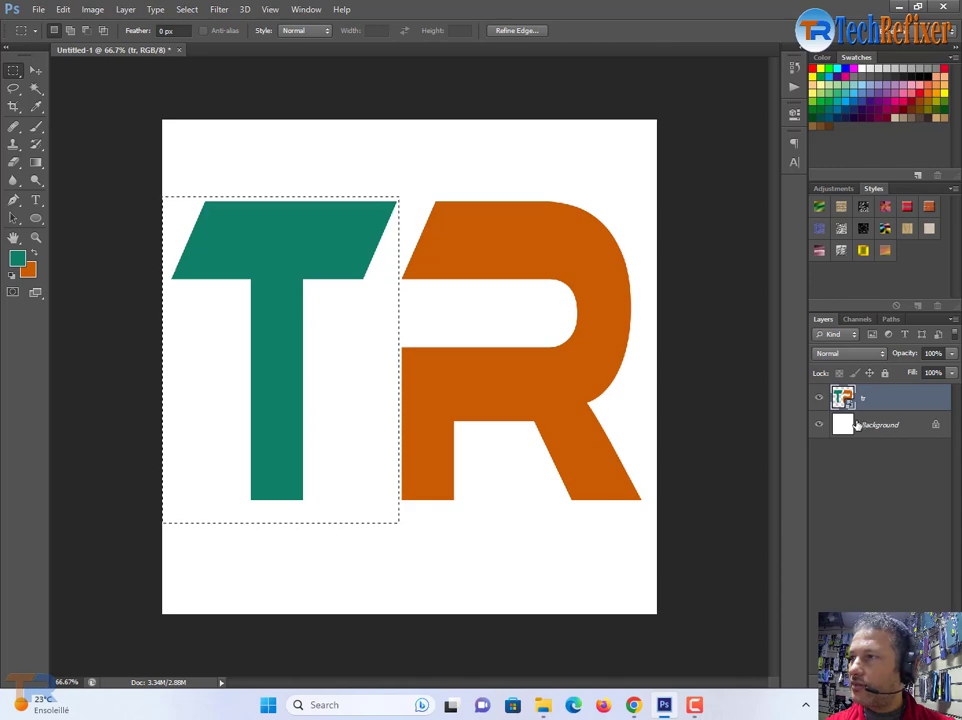
{"action": "left_click", "coordinate": [853, 427]}
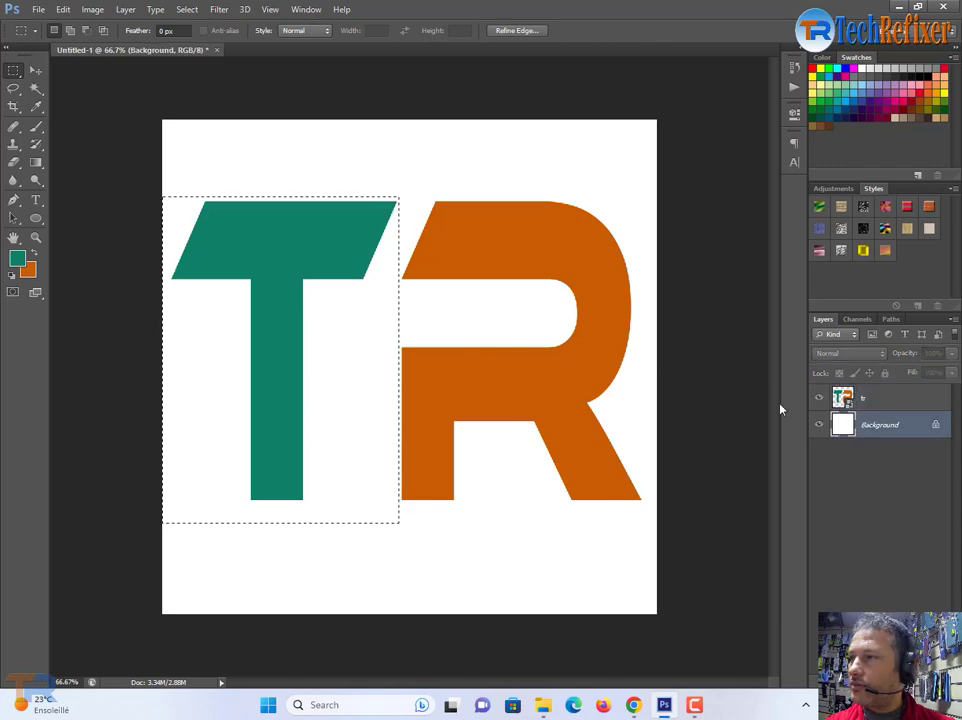
{"action": "left_click", "coordinate": [866, 401]}
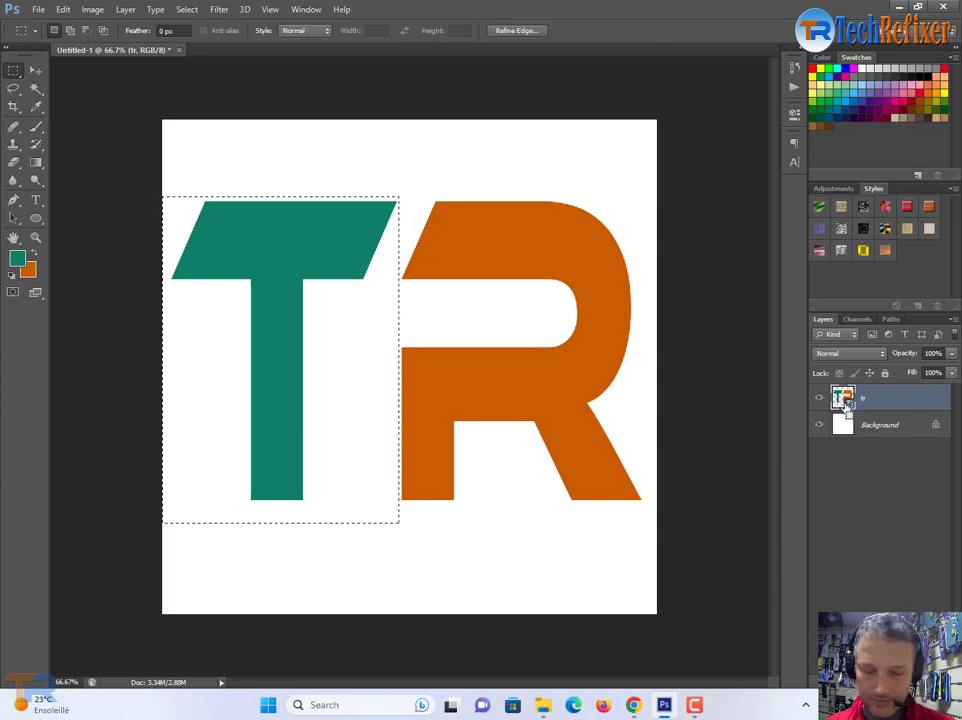
{"action": "key", "text": "ctrl+j"}
{"action": "left_click", "coordinate": [819, 426]}
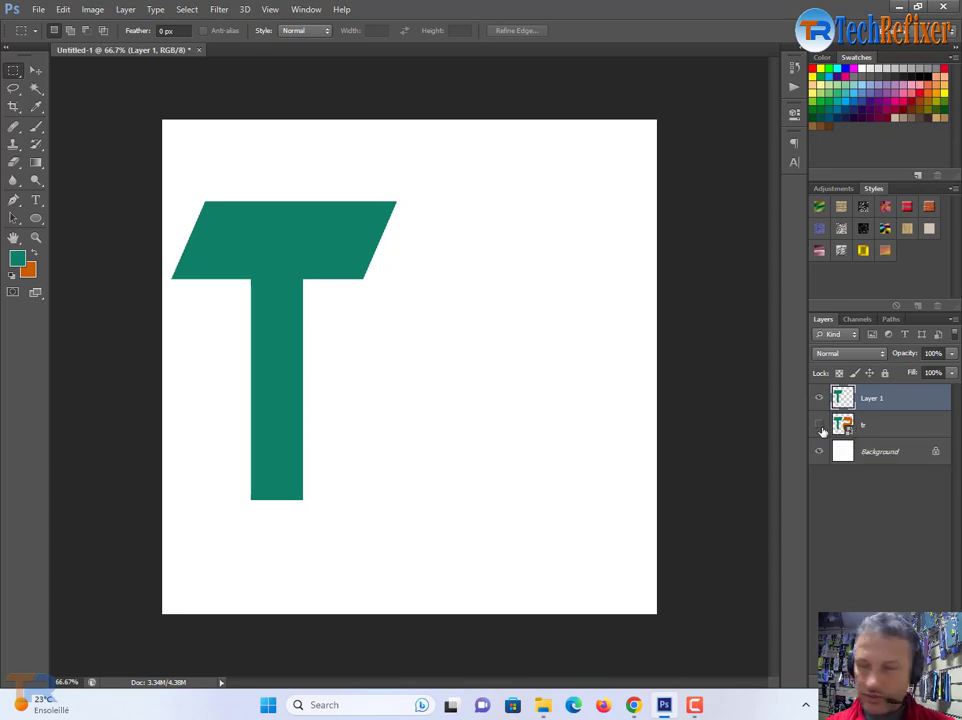
{"action": "key", "text": "ctrl+alt+z"}
{"action": "key", "text": "ctrl+alt+z"}
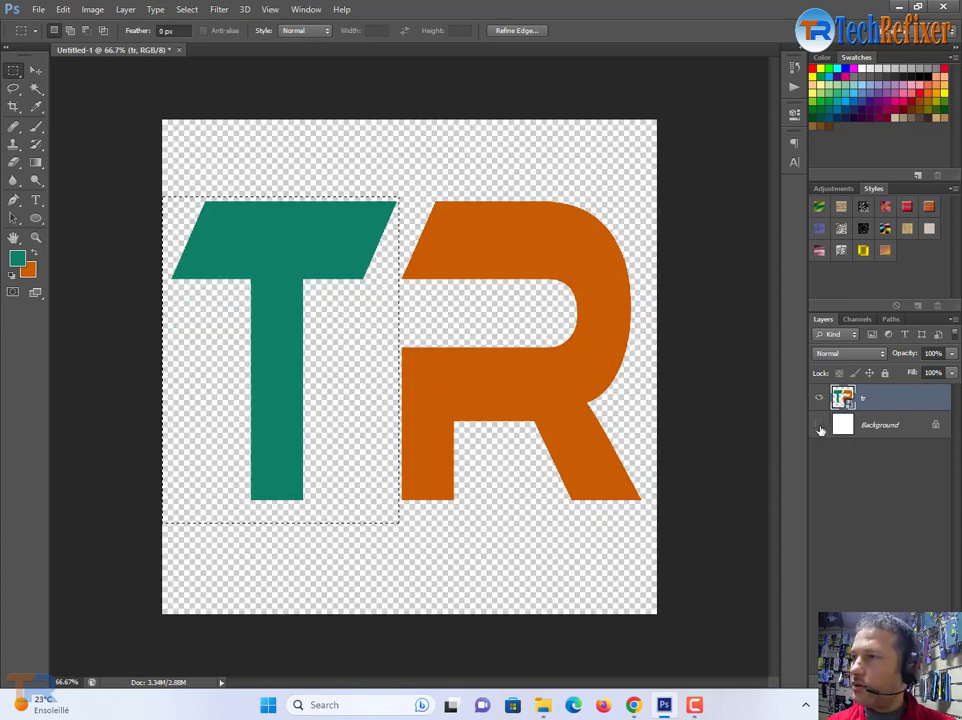
Hide the white Background, undo the extra T copies and deselect, leaving only tr
{"action": "left_click", "coordinate": [819, 424]}
{"action": "key", "text": "ctrl+j"}
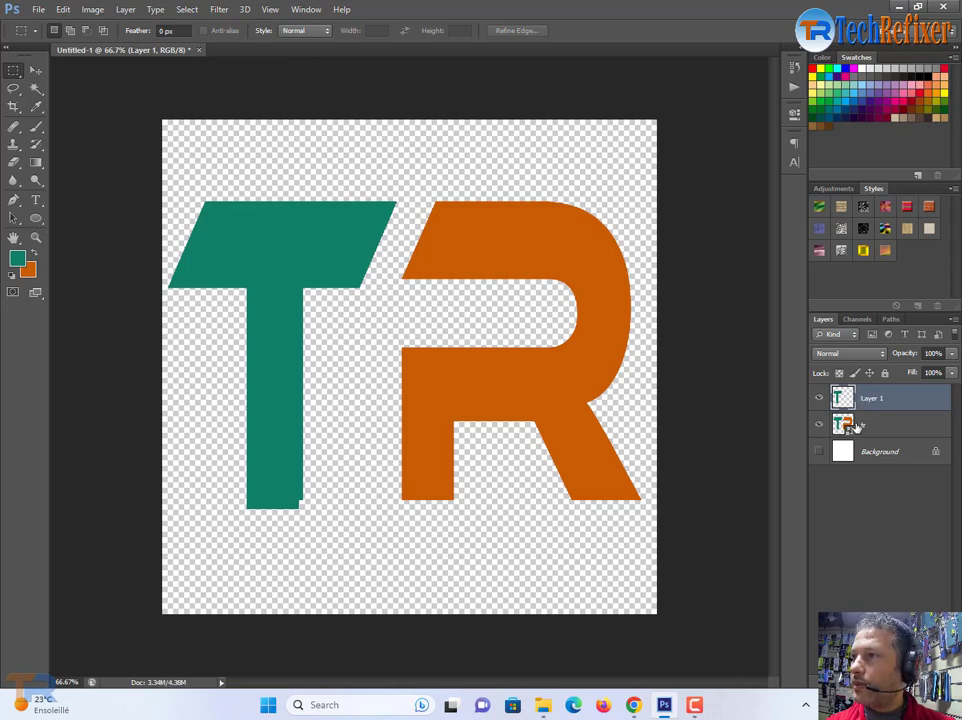
{"action": "left_click", "coordinate": [855, 426]}
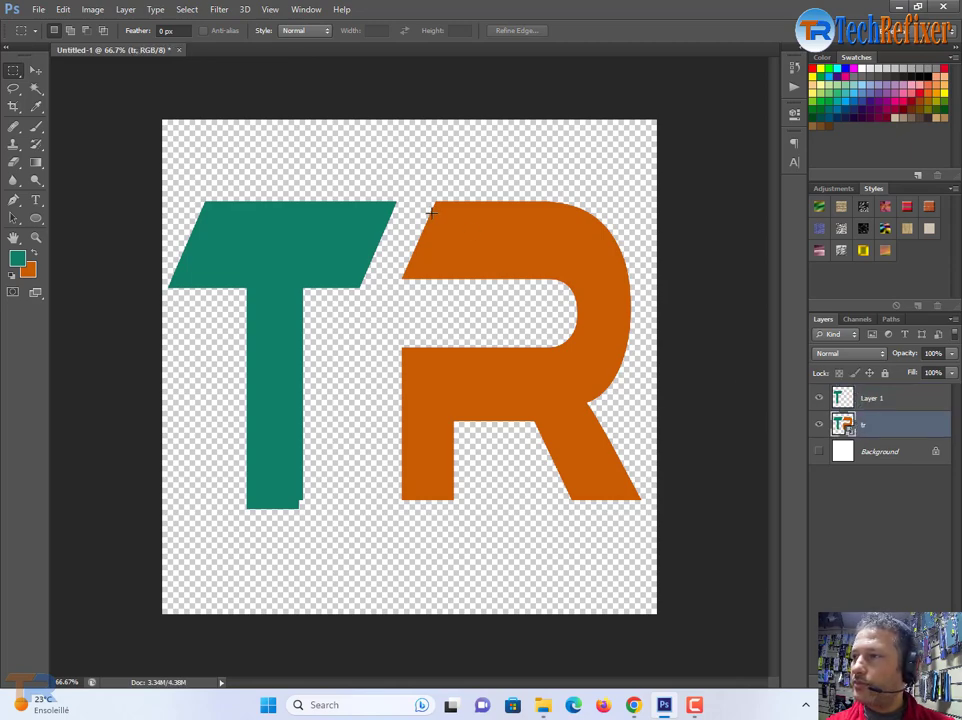
{"action": "key", "text": "ctrl+z"}
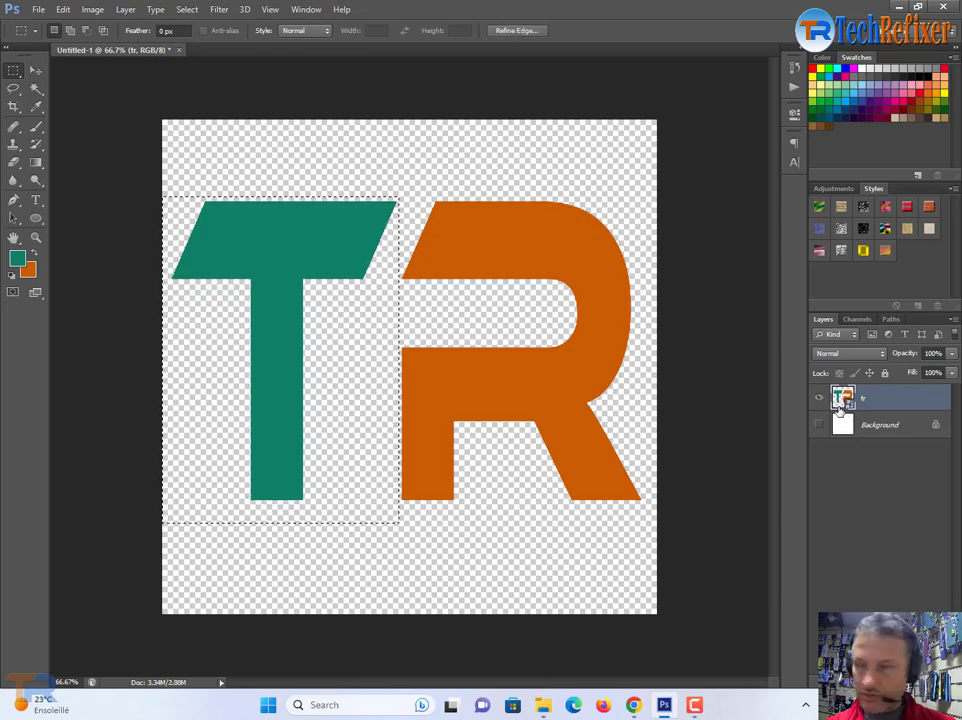
{"action": "key", "text": "ctrl+j"}
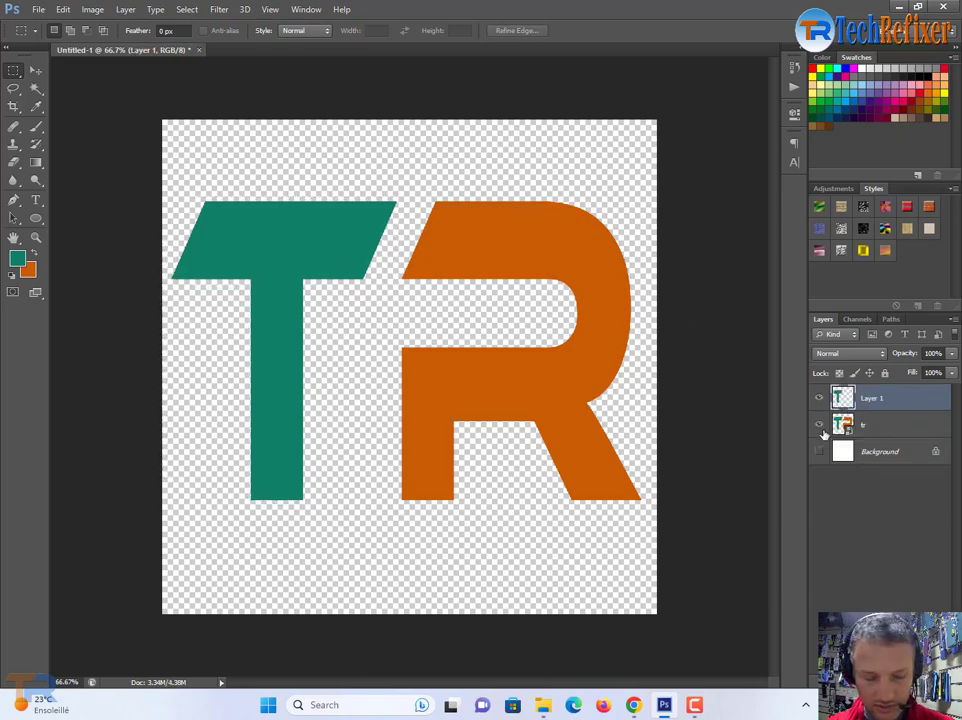
{"action": "key", "text": "ctrl+z"}
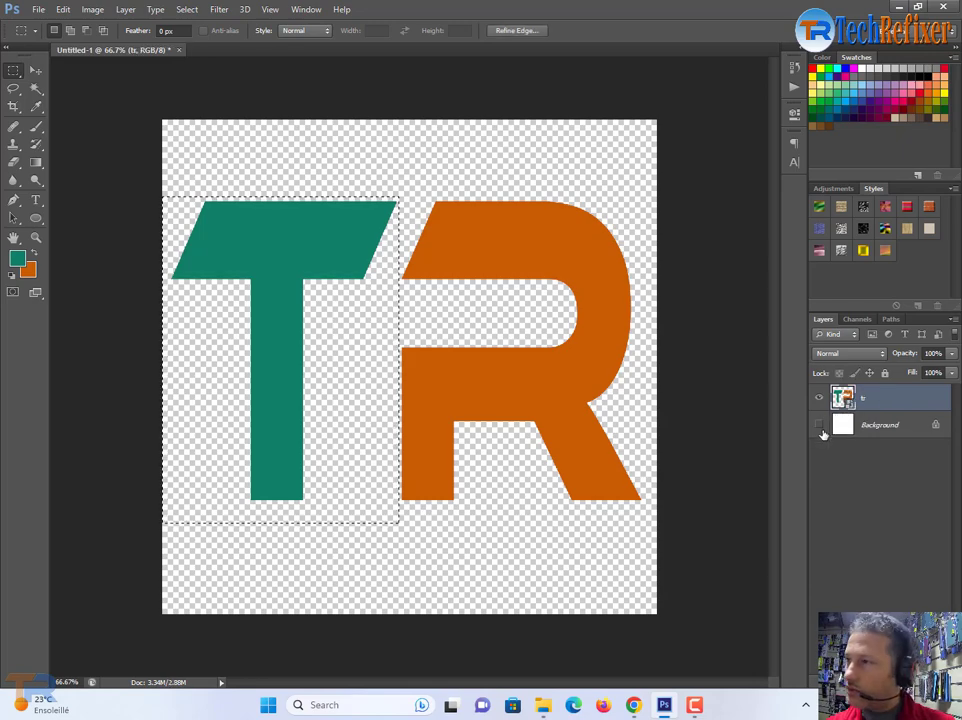
{"action": "key", "text": "ctrl+d"}
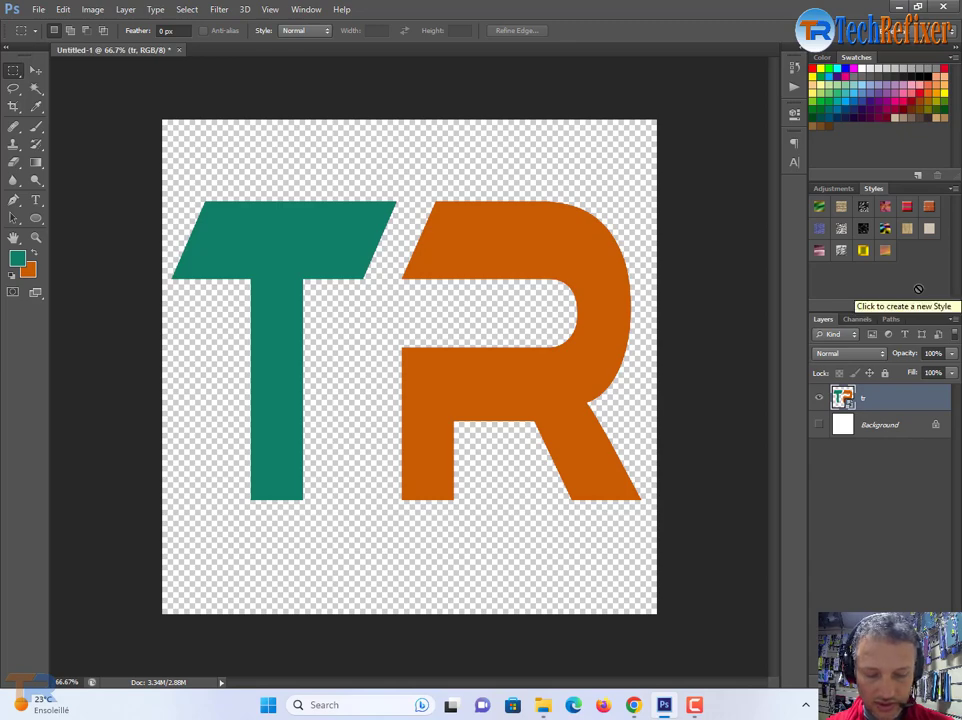
Duplicate tr as 'tr copy', hide the original, and peek into tr1.psb
{"action": "key", "text": "ctrl+j"}
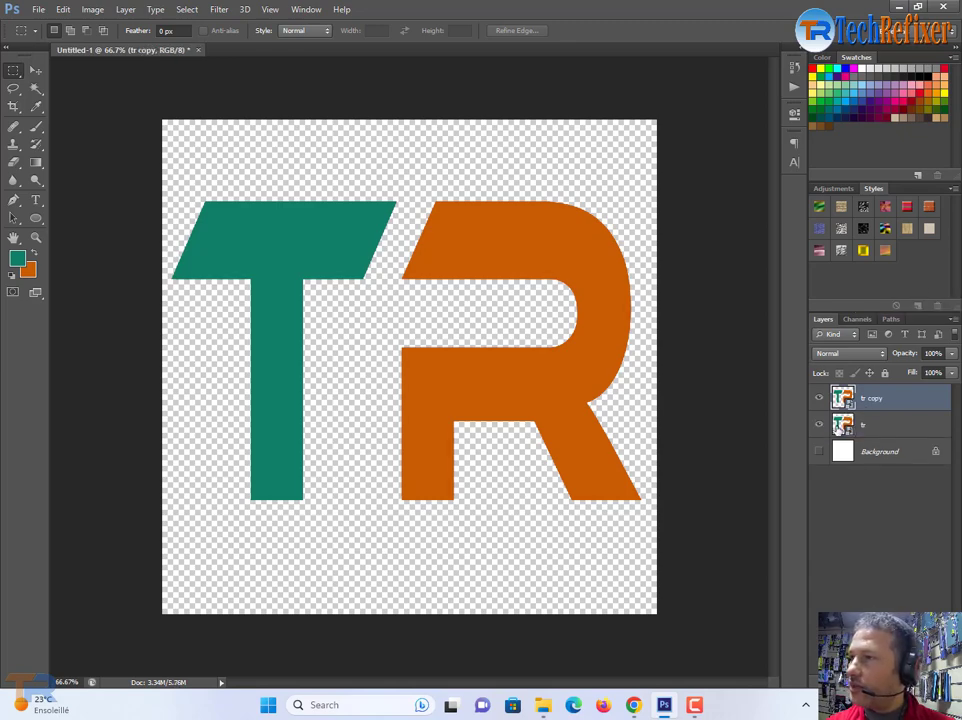
{"action": "left_click", "coordinate": [819, 425]}
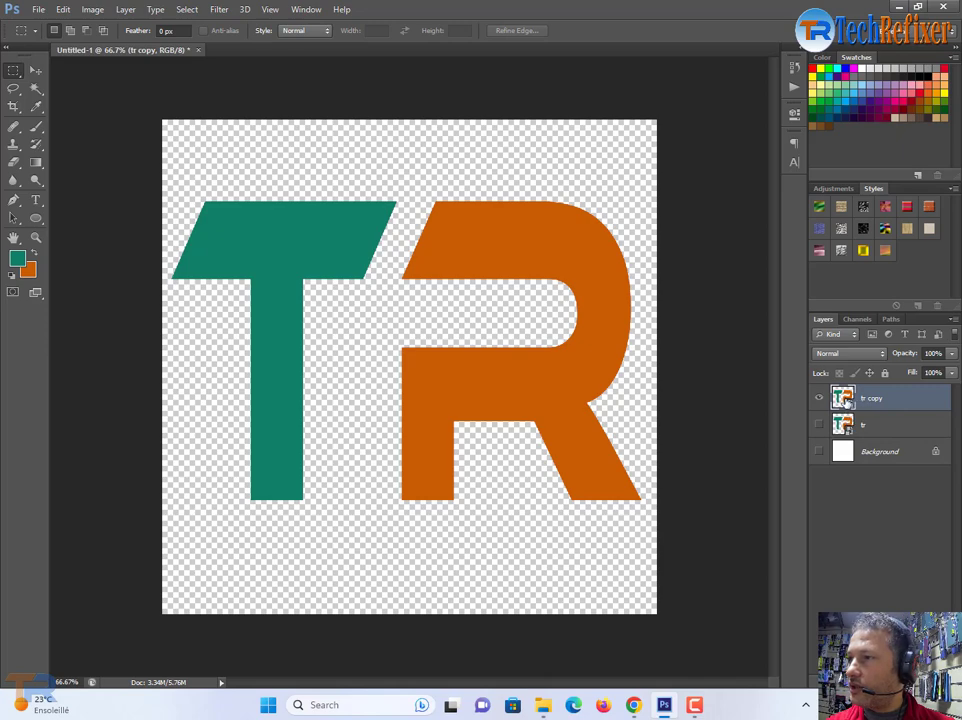
{"action": "double_click", "coordinate": [843, 398]}
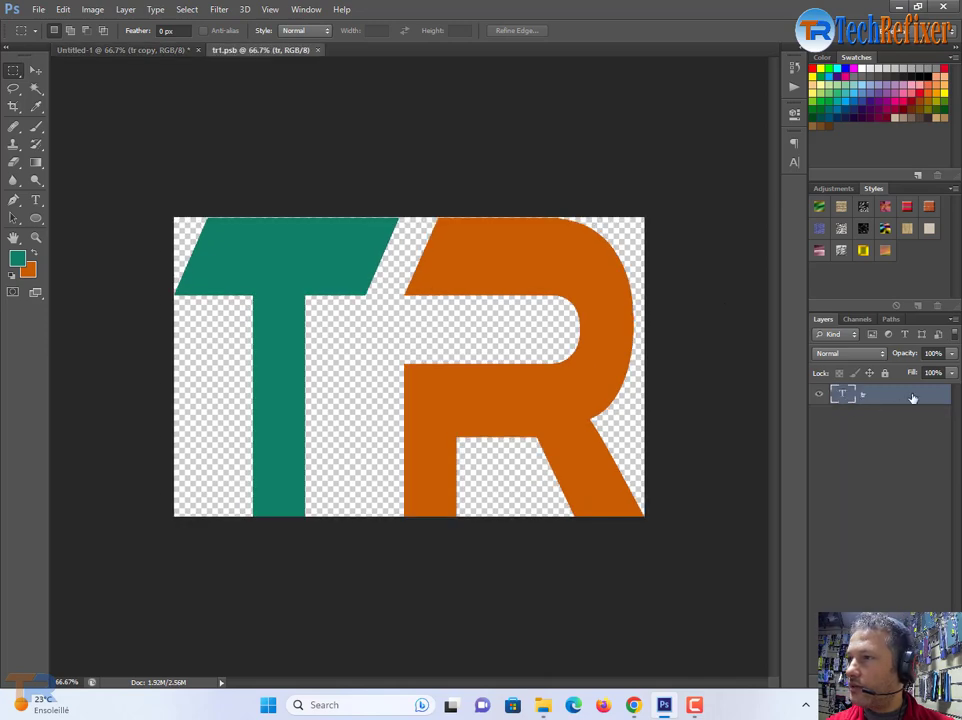
{"action": "left_click", "coordinate": [166, 50]}
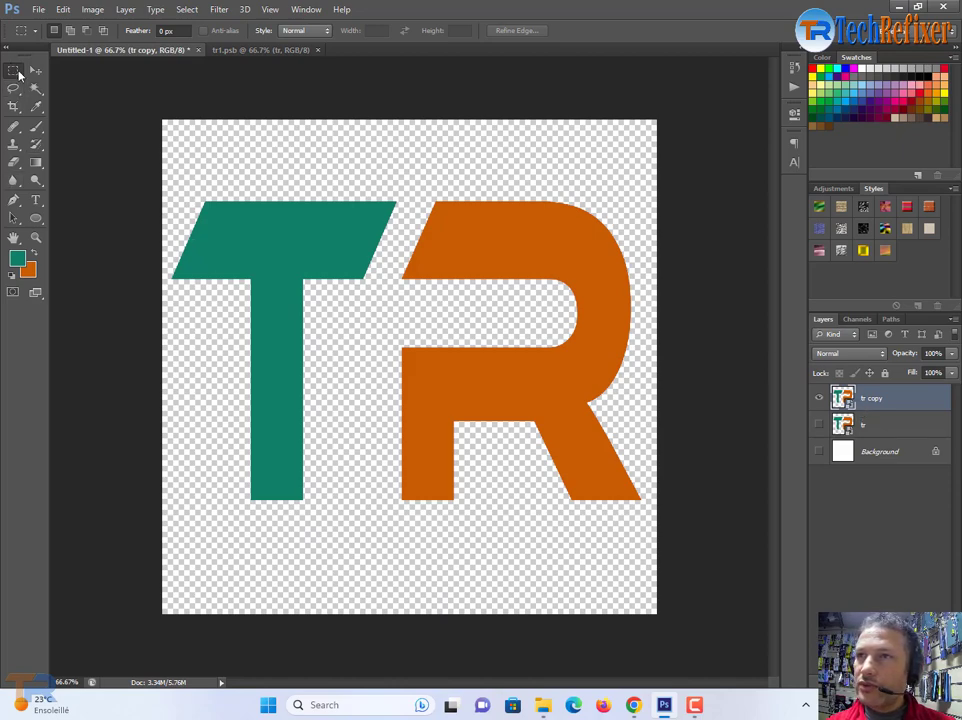
Draw a rectangular marquee selection around the teal T
{"action": "mouse_move", "coordinate": [397, 203]}
{"action": "left_mouse_down"}
{"action": "mouse_move", "coordinate": [361, 296]}
{"action": "mouse_move", "coordinate": [241, 440]}
{"action": "left_mouse_up"}
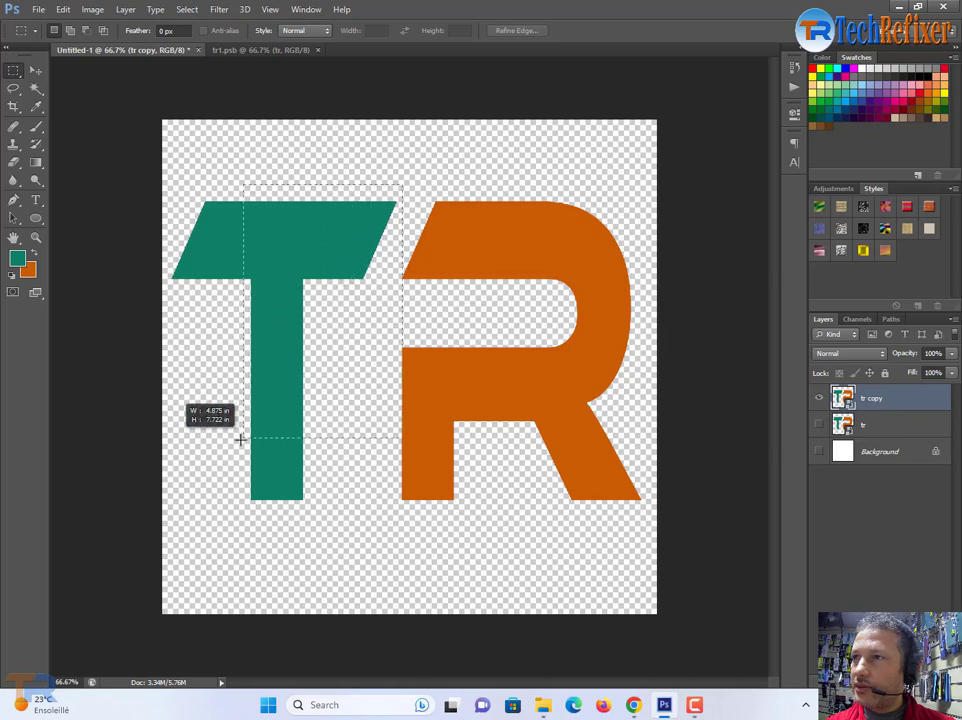
{"action": "left_click", "coordinate": [394, 190]}
{"action": "left_click_drag", "start_coordinate": [398, 192], "coordinate": [140, 516]}
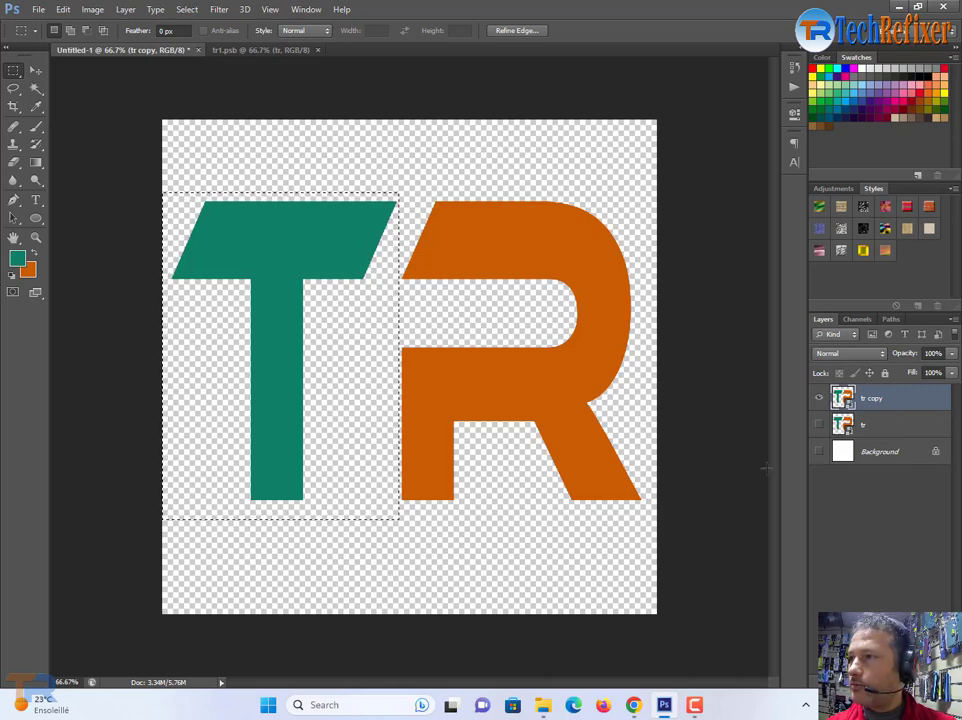
Convert the white Background into Layer 0, undo an accidental delete, and hide Layer 0
{"action": "double_click", "coordinate": [880, 451]}
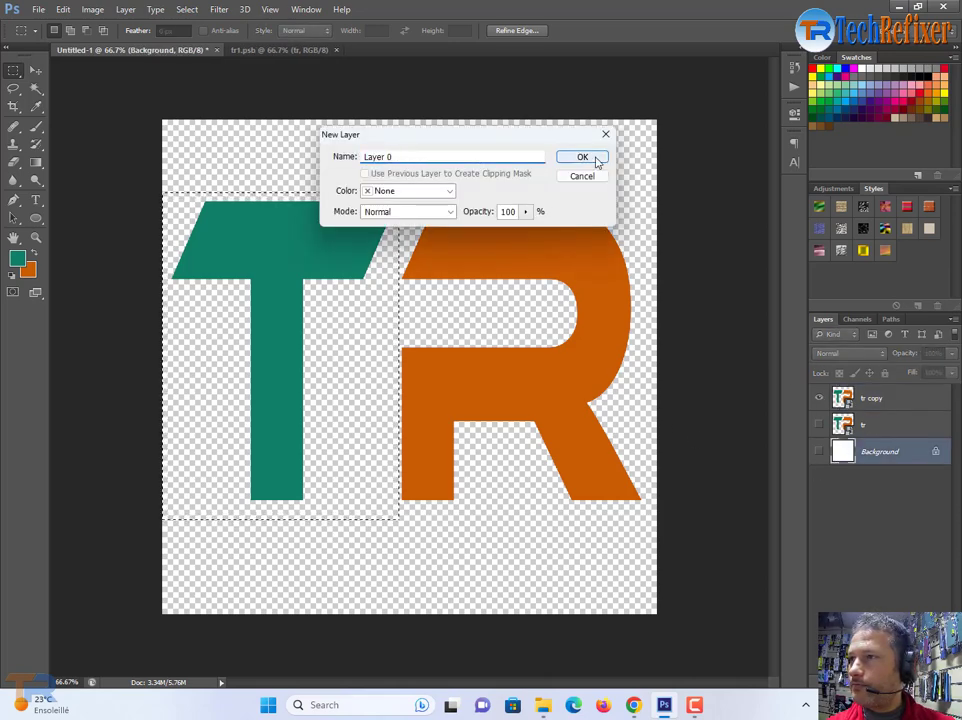
{"action": "left_click", "coordinate": [592, 158]}
{"action": "key", "text": "Delete"}
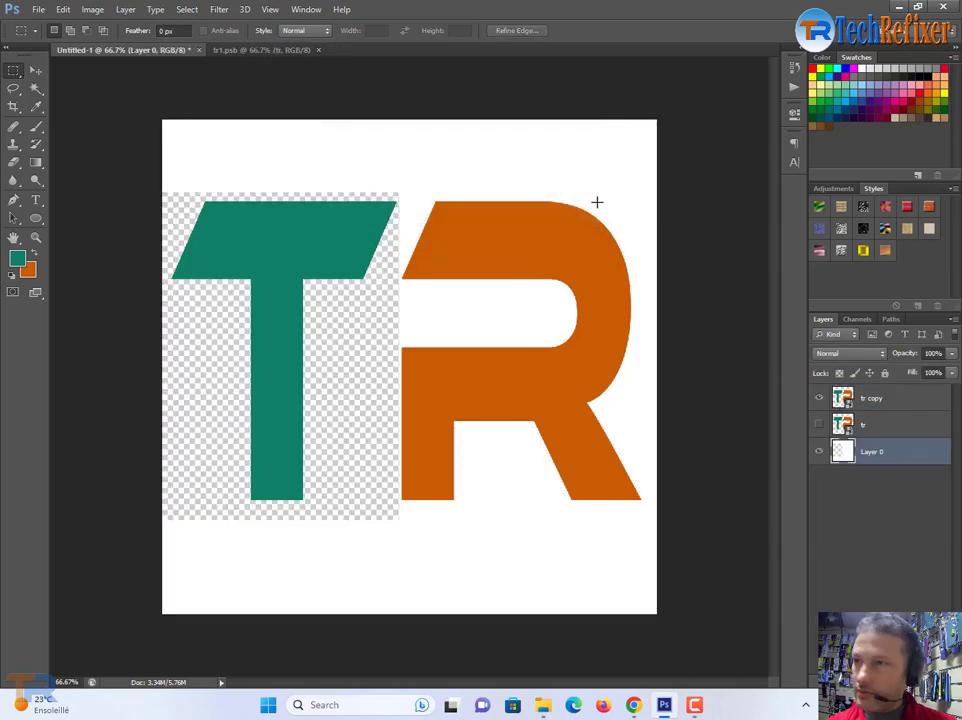
{"action": "left_click", "coordinate": [819, 452]}
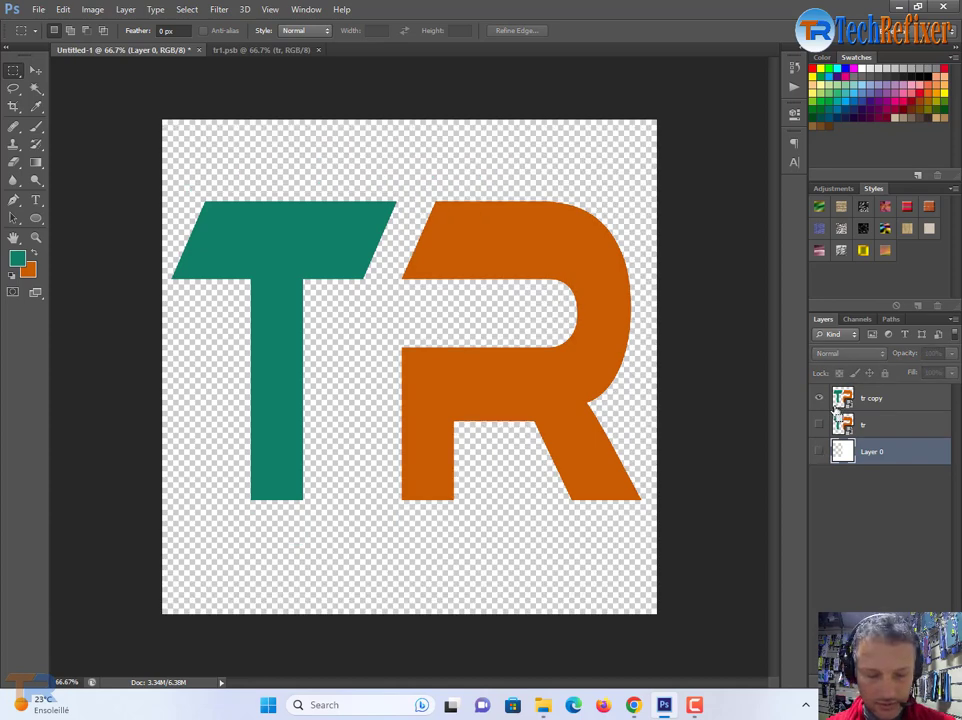
{"action": "key", "text": "ctrl+alt+z"}
{"action": "key", "text": "ctrl+alt+z"}
{"action": "key", "text": "ctrl+alt+z"}
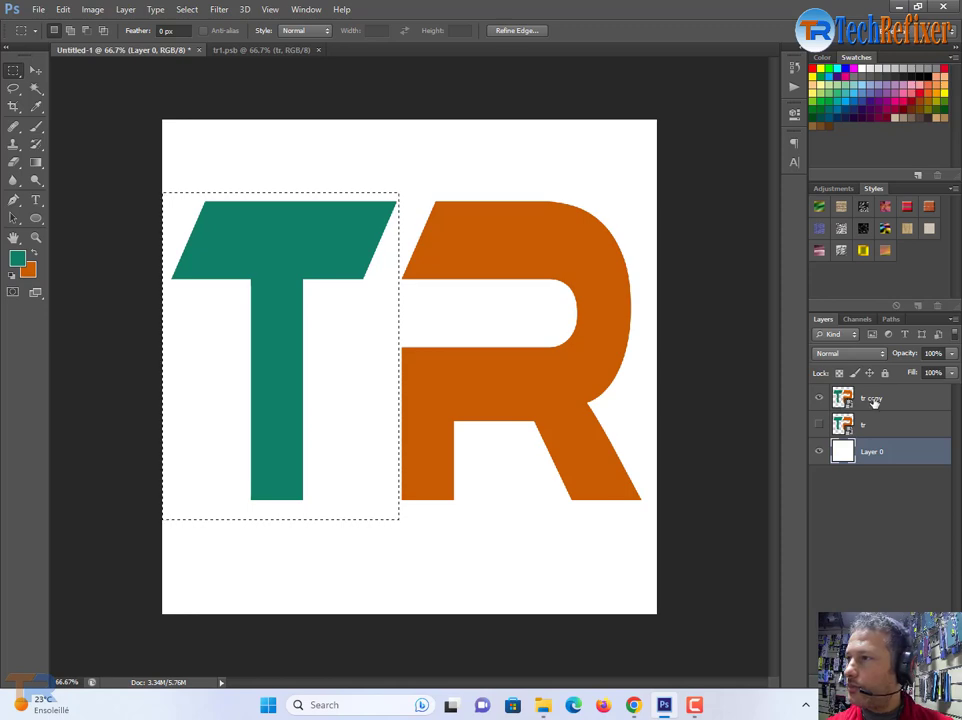
{"action": "left_click", "coordinate": [848, 398]}
{"action": "left_click", "coordinate": [820, 454]}
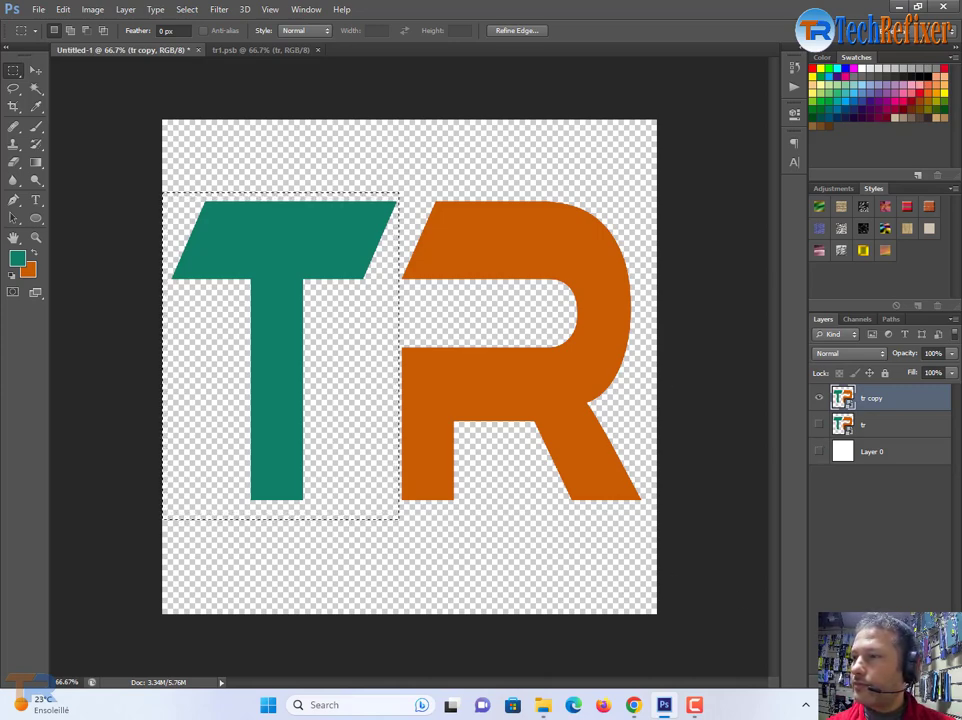
Rasterize the tr copy layer
{"action": "left_click", "coordinate": [694, 705]}
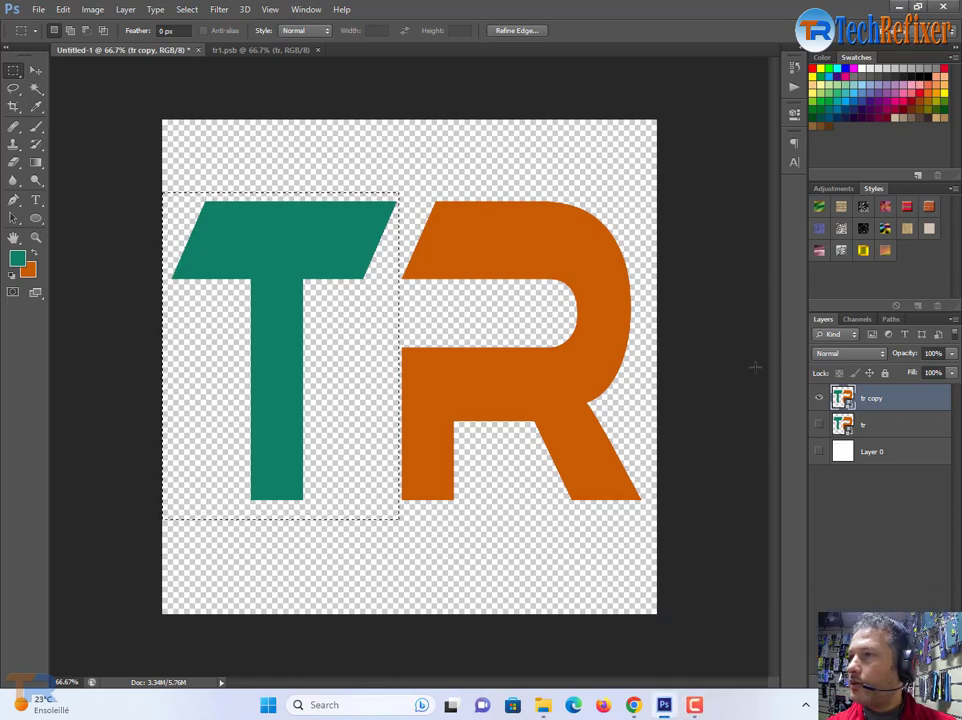
{"action": "right_click", "coordinate": [850, 405]}
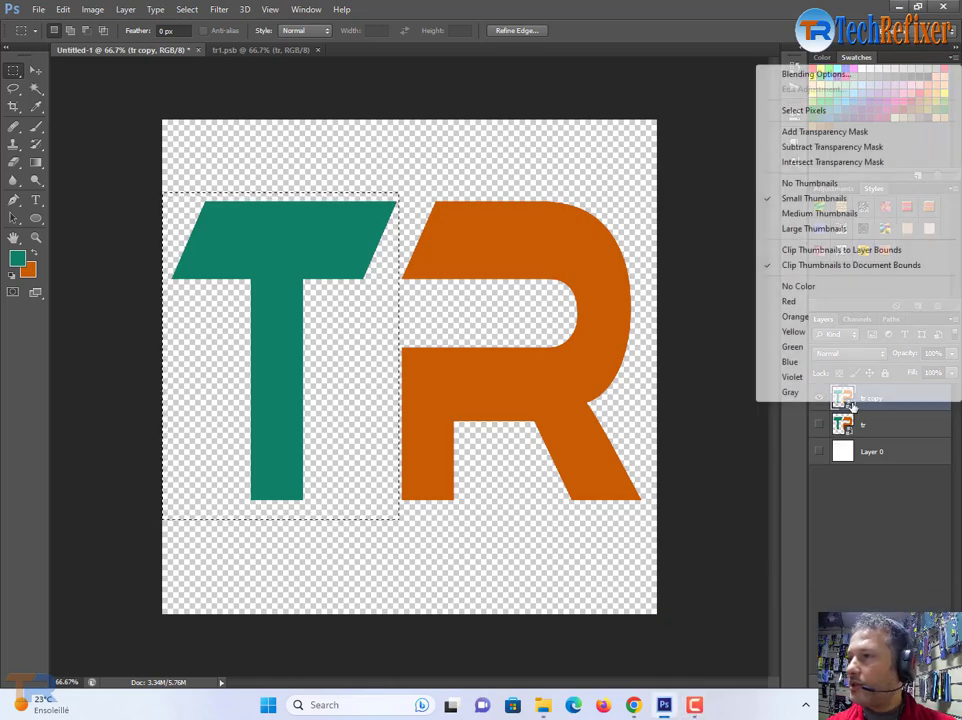
{"action": "right_click", "coordinate": [885, 413]}
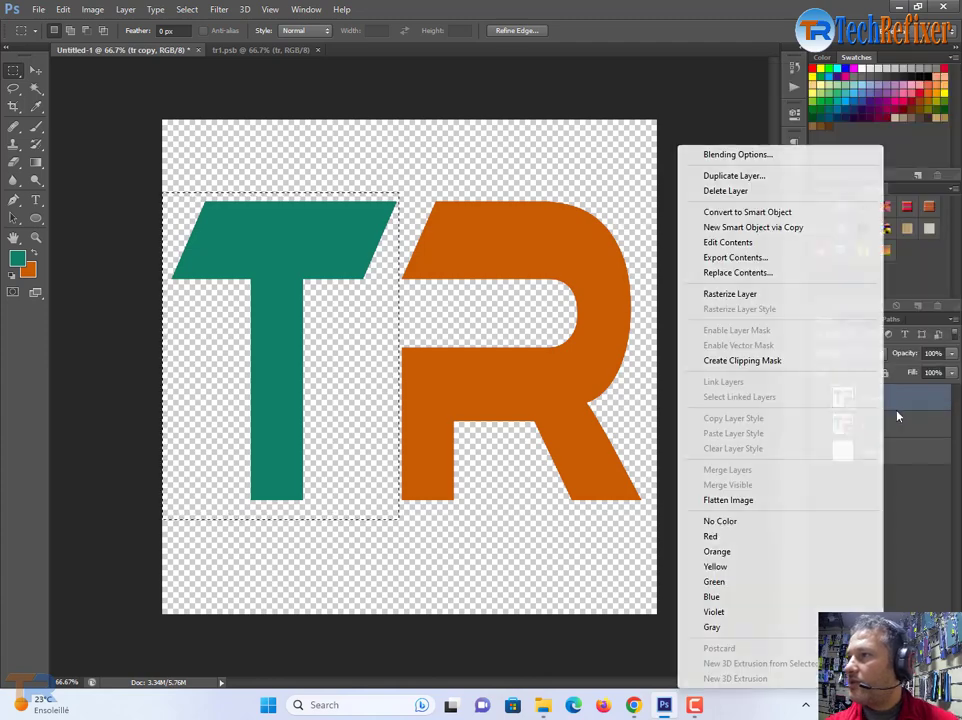
{"action": "right_click", "coordinate": [902, 403]}
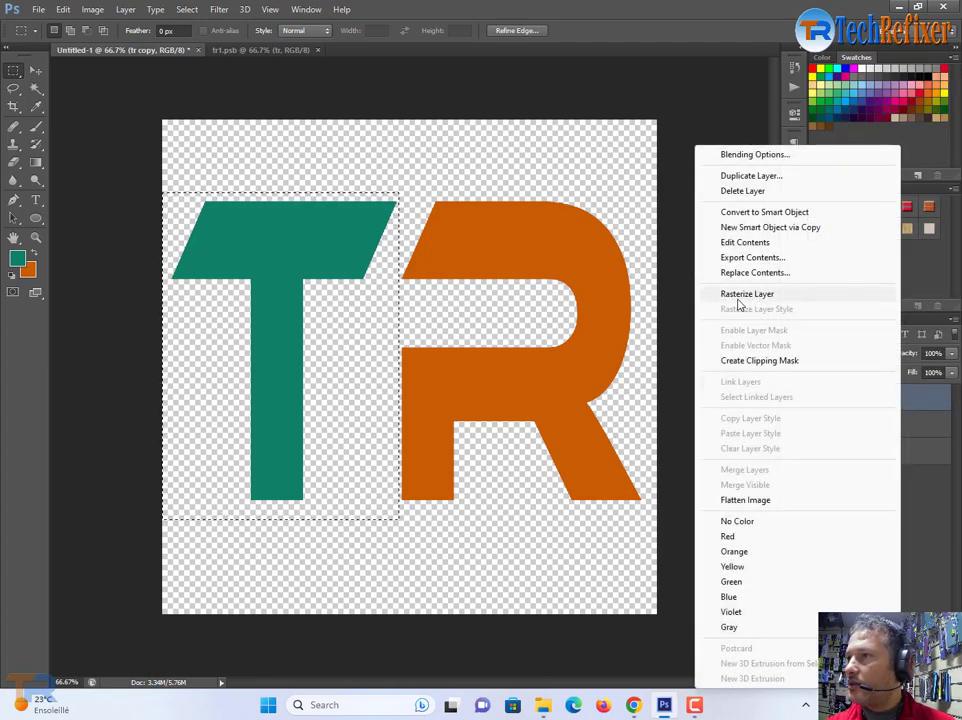
{"action": "left_click", "coordinate": [745, 296]}
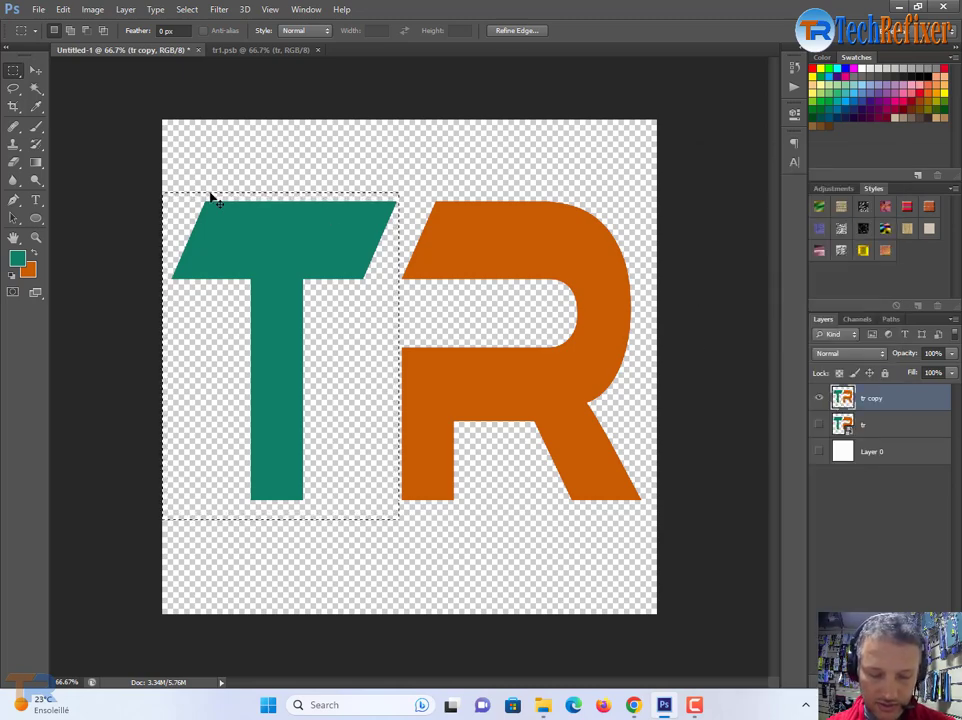
Cut the teal T onto its own Layer 1 and drag it over the R
{"action": "key", "text": "Delete"}
{"action": "key", "text": "ctrl+d"}
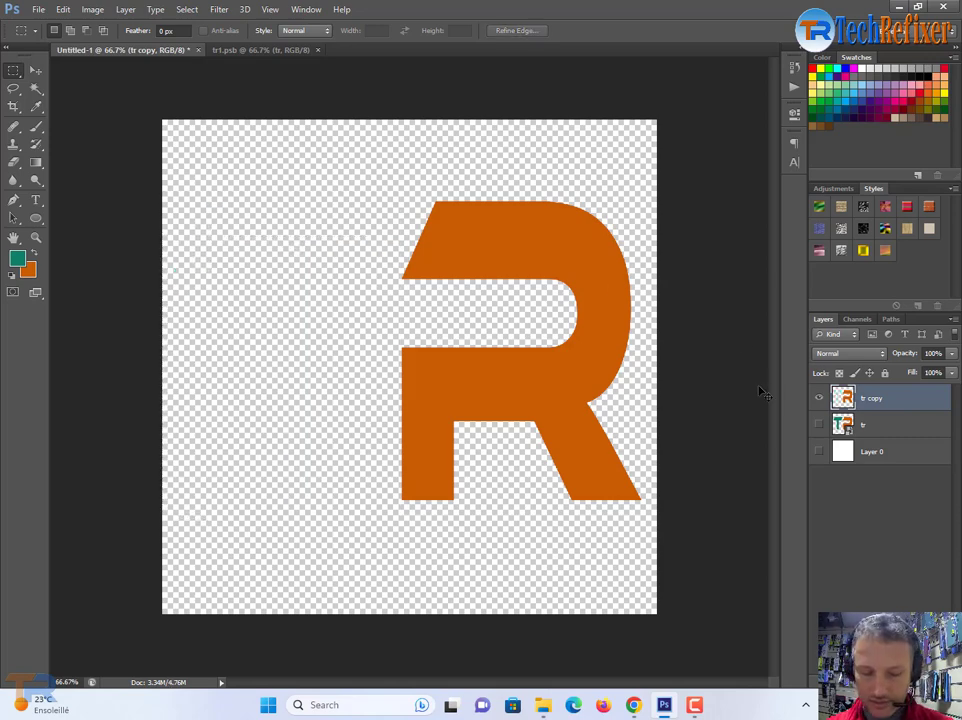
{"action": "key", "text": "ctrl+v"}
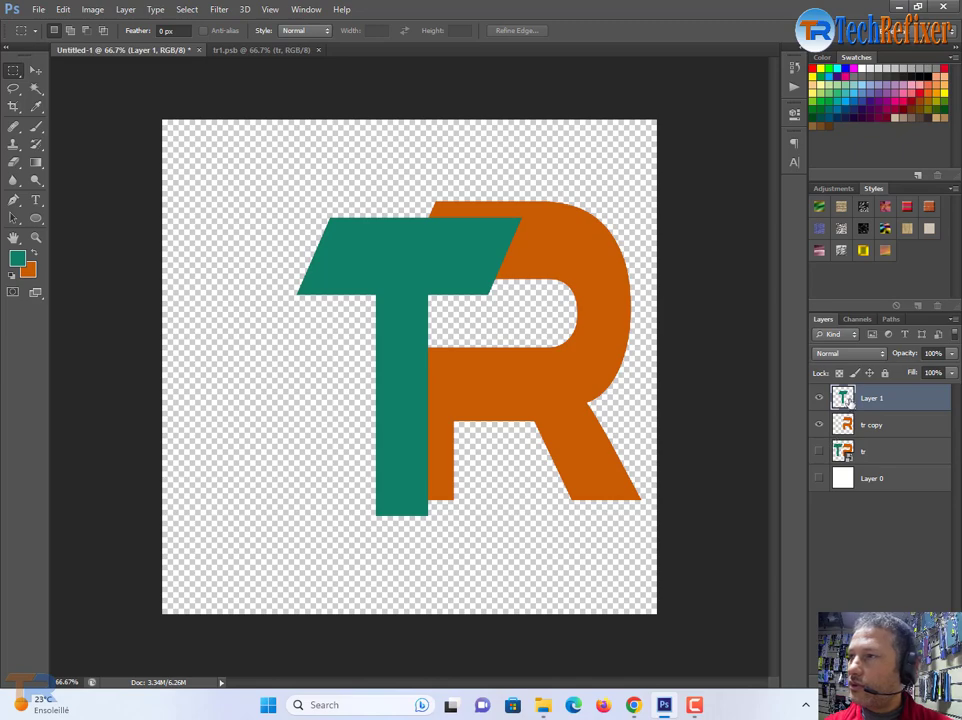
{"action": "key", "text": "v"}
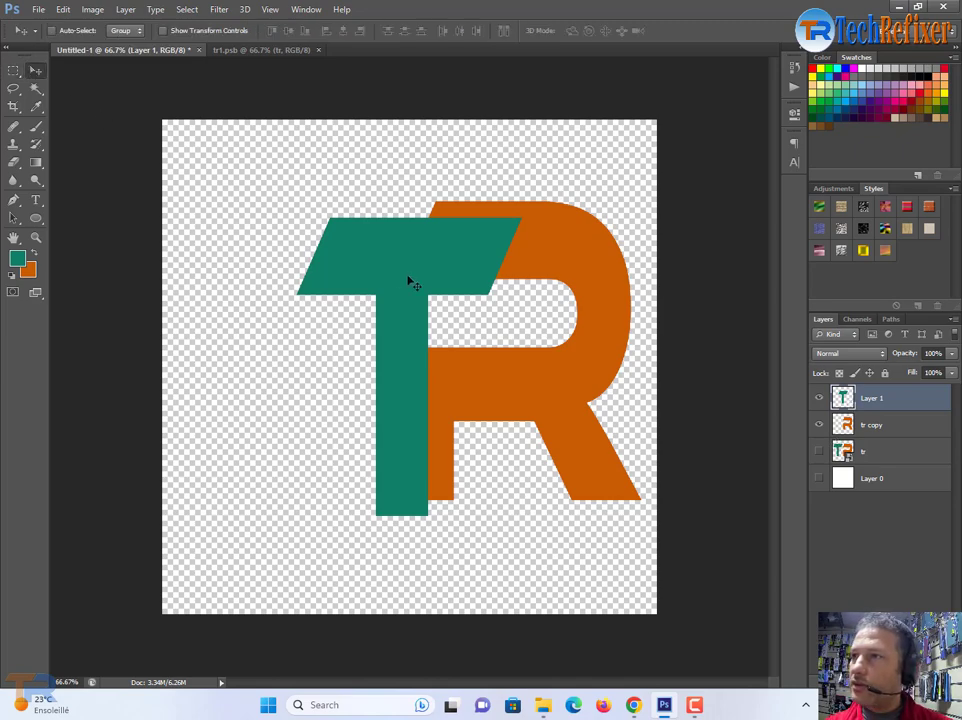
{"action": "left_click_drag", "start_coordinate": [410, 283], "coordinate": [380, 267]}
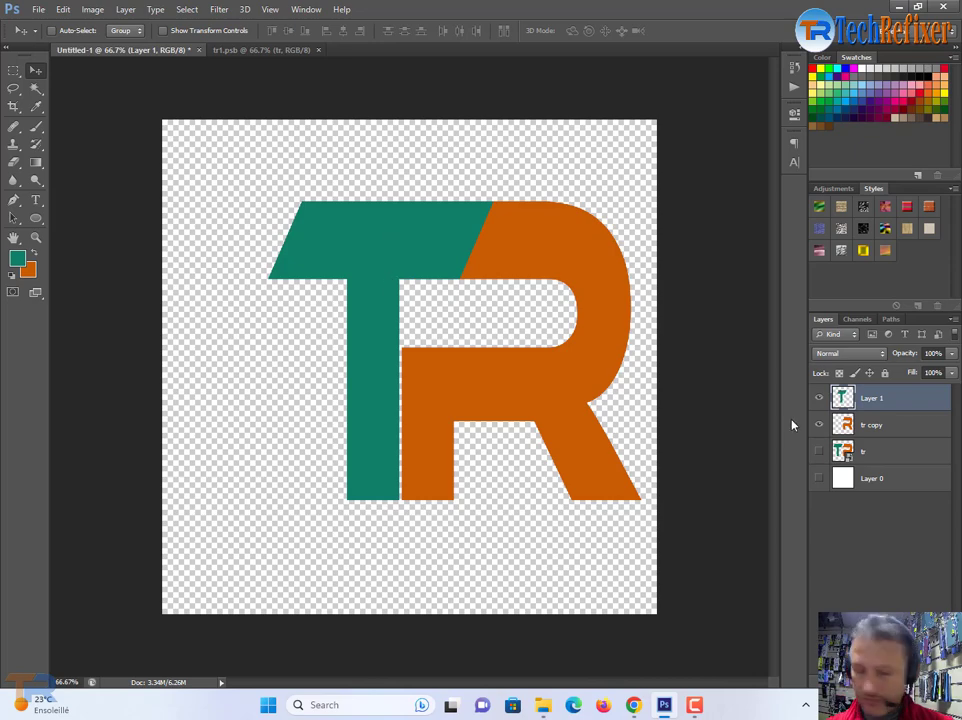
Stretch the teal T to about 108.52% width with its stem meeting the orange R
{"action": "key", "text": "ctrl+t"}
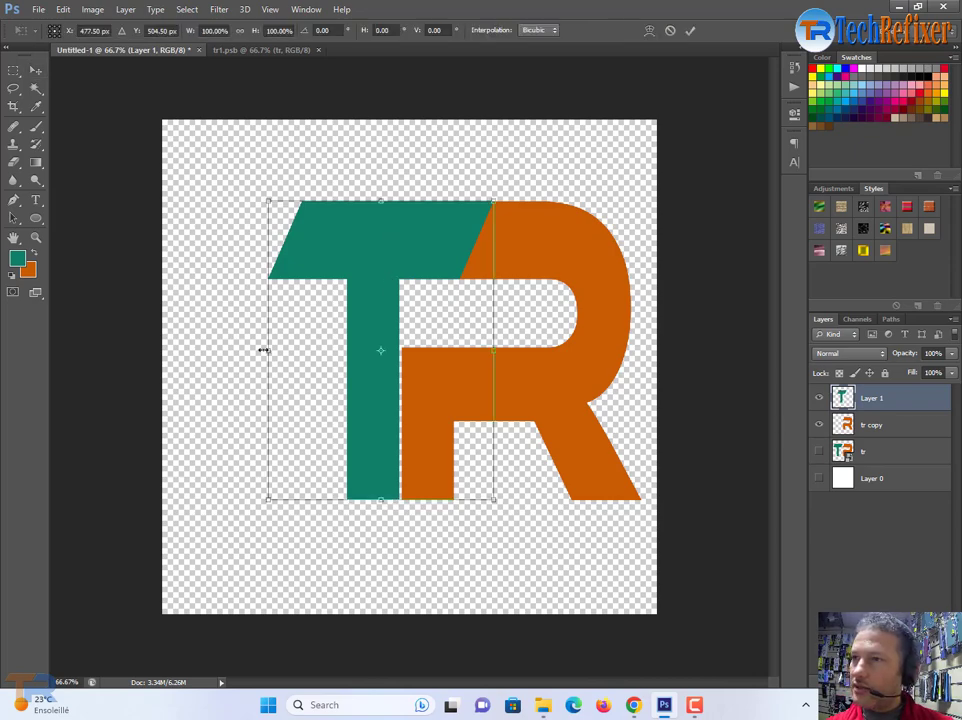
{"action": "mouse_move", "coordinate": [266, 350]}
{"action": "left_mouse_down"}
{"action": "mouse_move", "coordinate": [229, 353]}
{"action": "mouse_move", "coordinate": [258, 354]}
{"action": "left_mouse_up"}
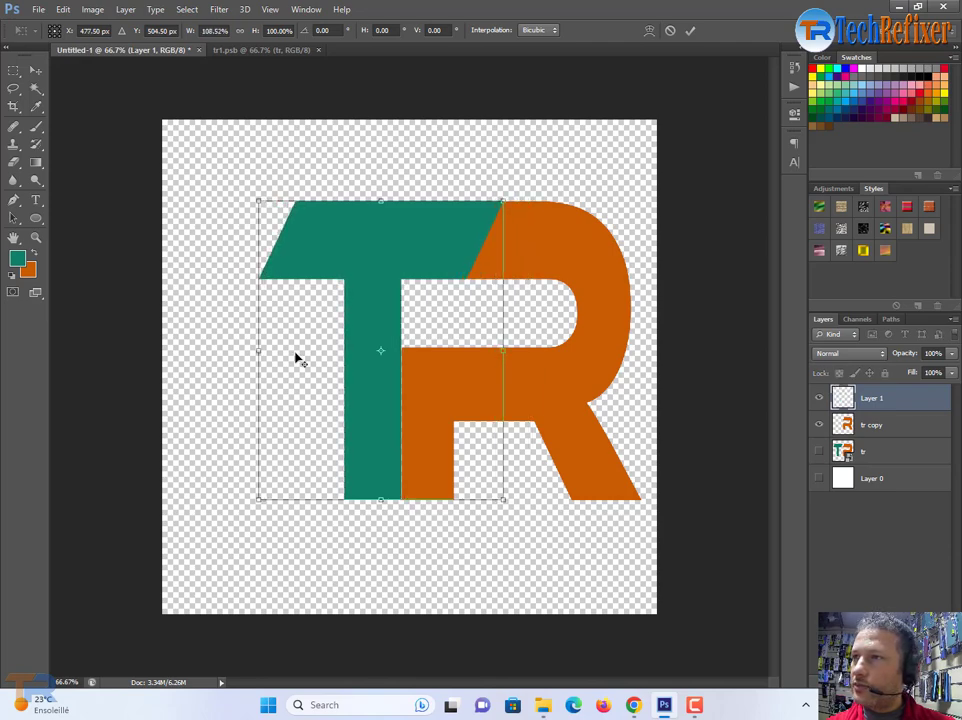
{"action": "mouse_move", "coordinate": [408, 337]}
{"action": "left_mouse_down"}
{"action": "mouse_move", "coordinate": [379, 343]}
{"action": "mouse_move", "coordinate": [414, 342]}
{"action": "left_mouse_up"}
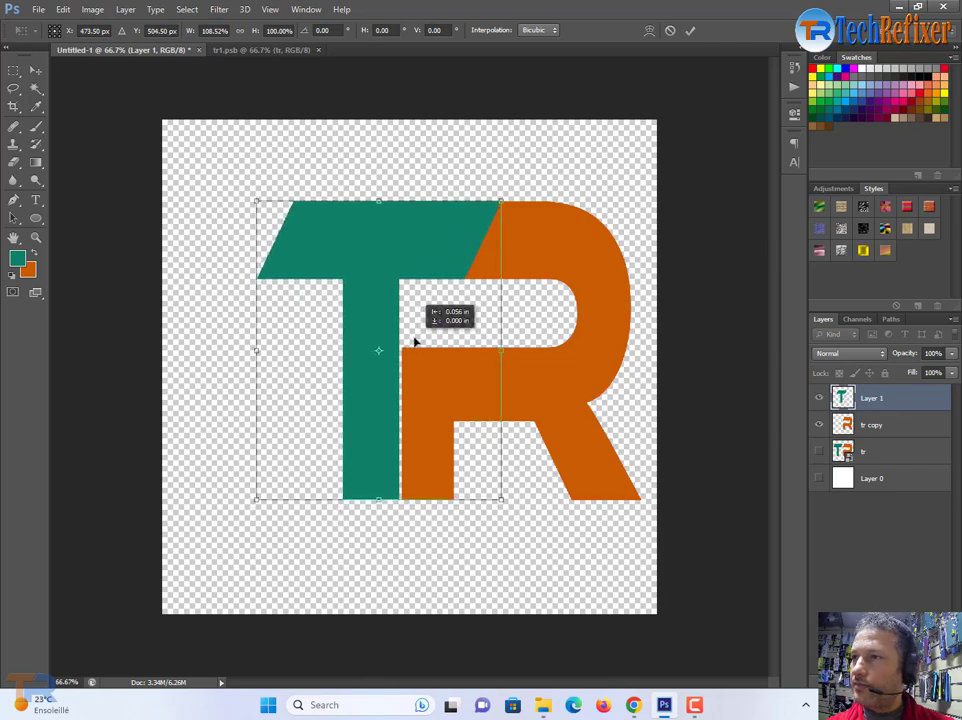
{"action": "left_click_drag", "start_coordinate": [414, 342], "coordinate": [419, 340]}
{"action": "key", "text": "Return"}
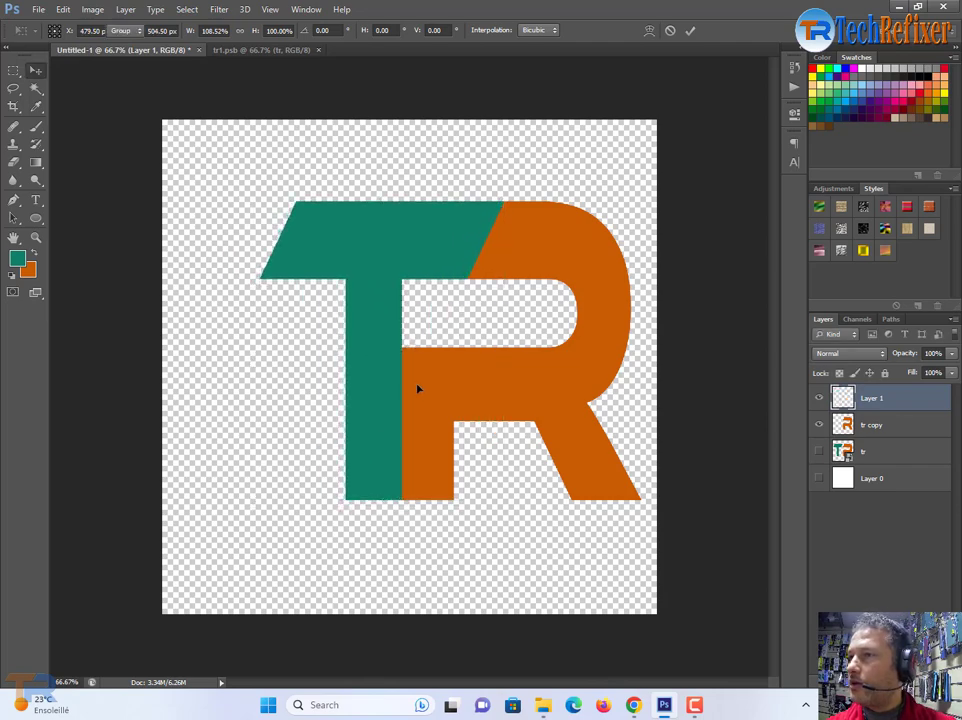
{"action": "left_click", "coordinate": [864, 429]}
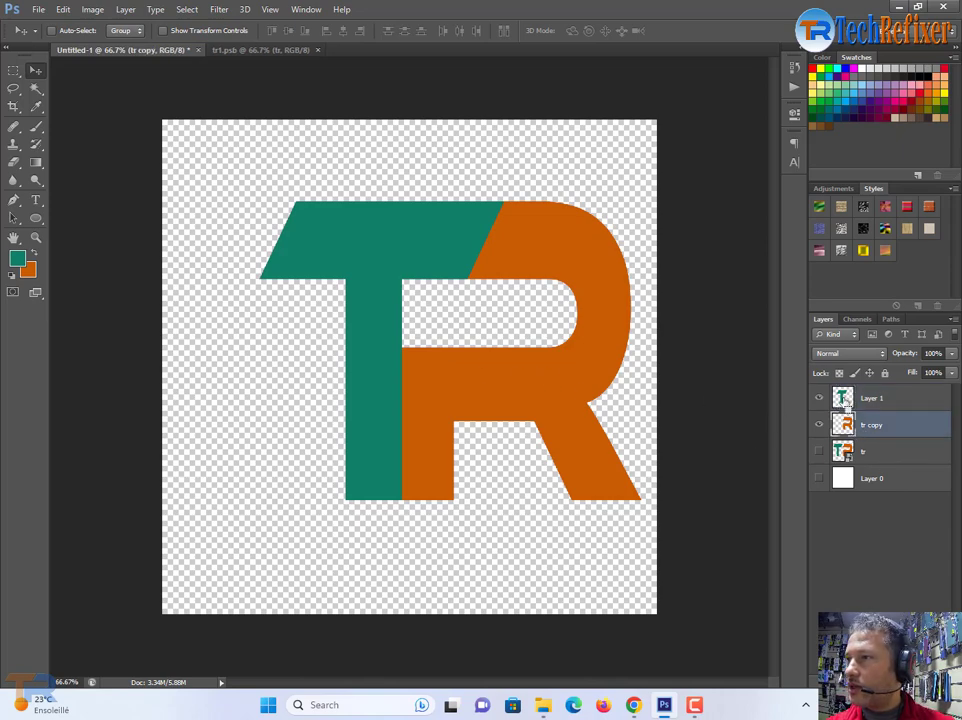
Deselect, check Layer 1's visibility, and nudge the teal T slightly left of the R
{"action": "left_click", "coordinate": [845, 400], "text": "ctrl"}
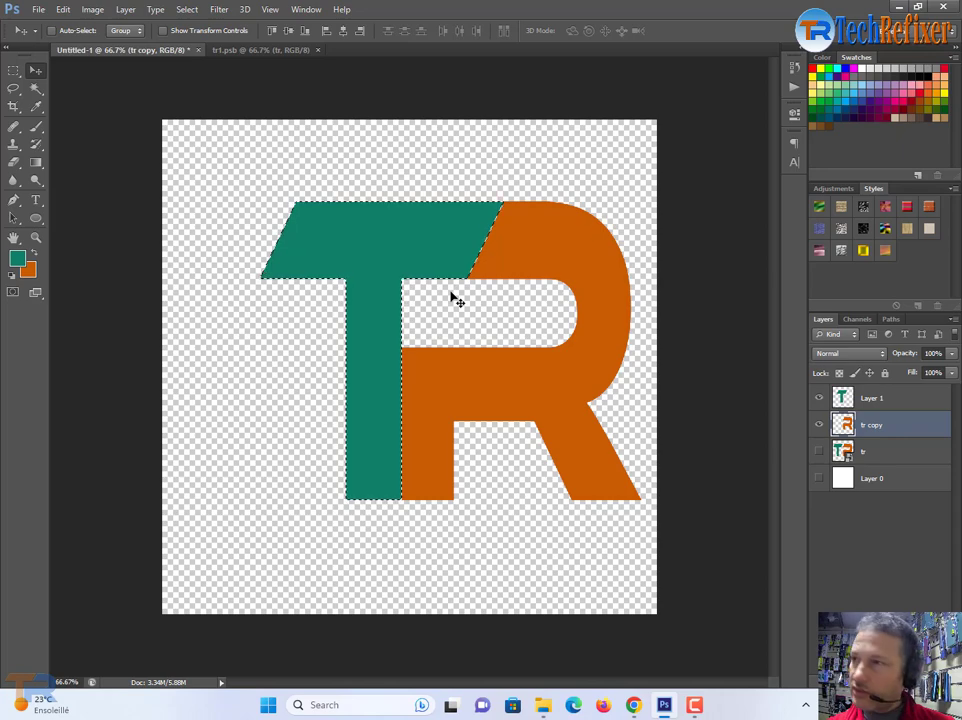
{"action": "key", "text": "ctrl+d"}
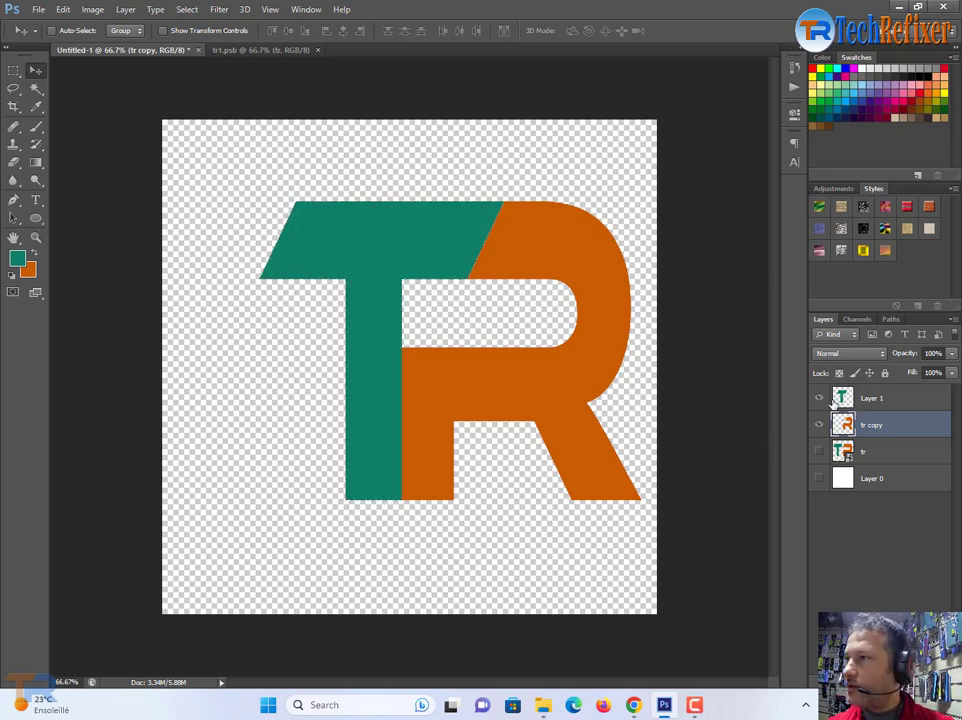
{"action": "left_click", "coordinate": [819, 399]}
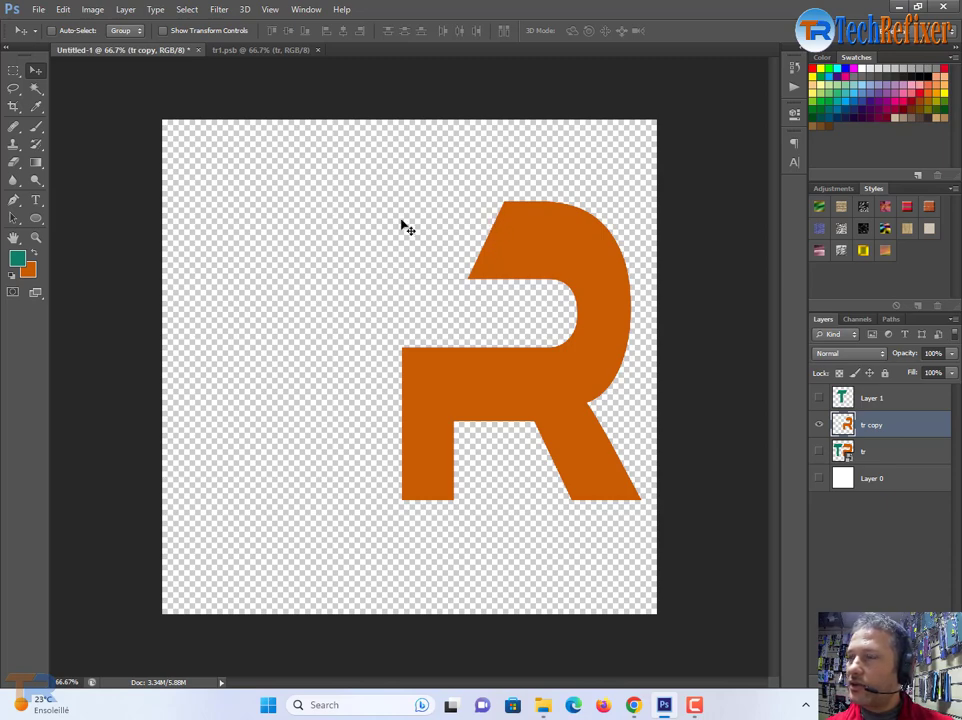
{"action": "left_click", "coordinate": [820, 399]}
{"action": "left_click", "coordinate": [870, 400]}
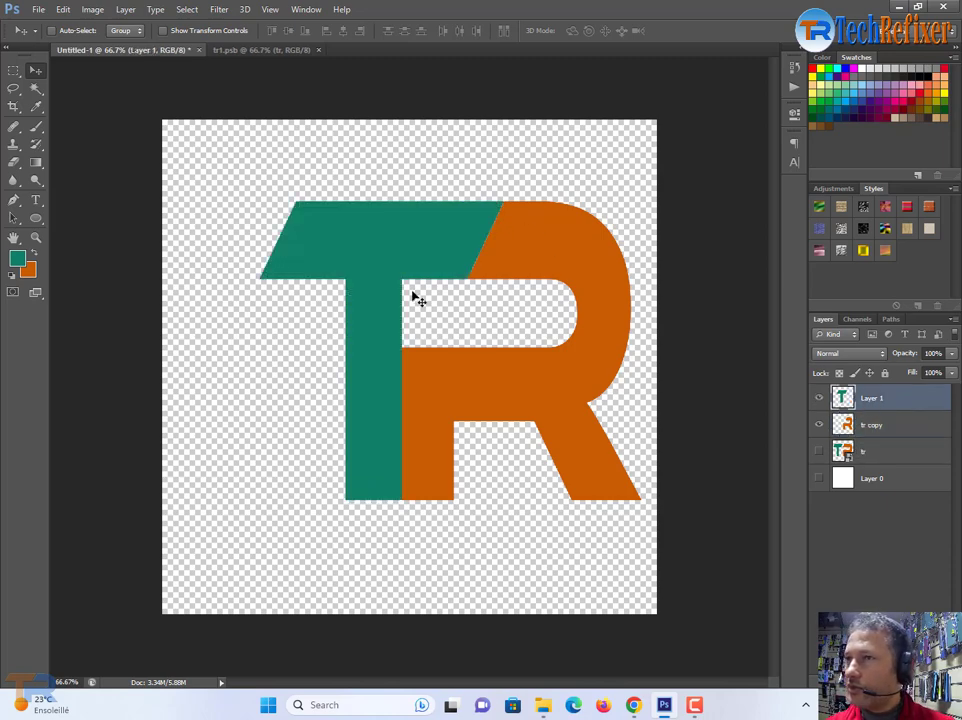
{"action": "key", "text": "Left"}
{"action": "key", "text": "Left"}
{"action": "key", "text": "Left"}
{"action": "key", "text": "Left"}
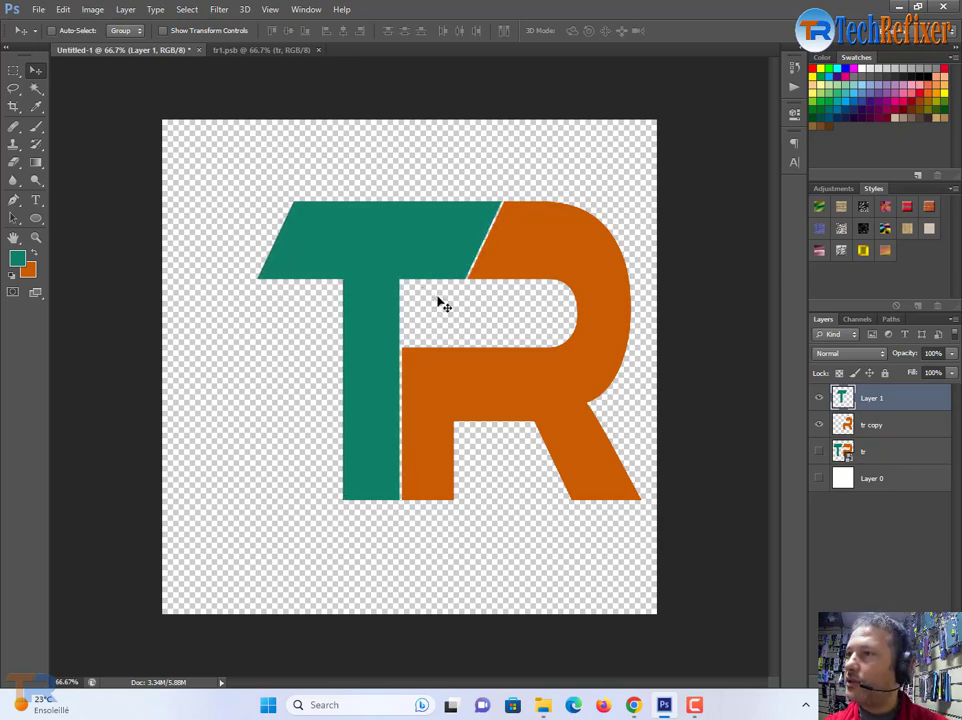
{"action": "key", "text": "Left"}
{"action": "key", "text": "Left"}
{"action": "key", "text": "Left"}
{"action": "key", "text": "Left"}
{"action": "key", "text": "Left"}
{"action": "key", "text": "Left"}
{"action": "key", "text": "Left"}
{"action": "key", "text": "Left"}
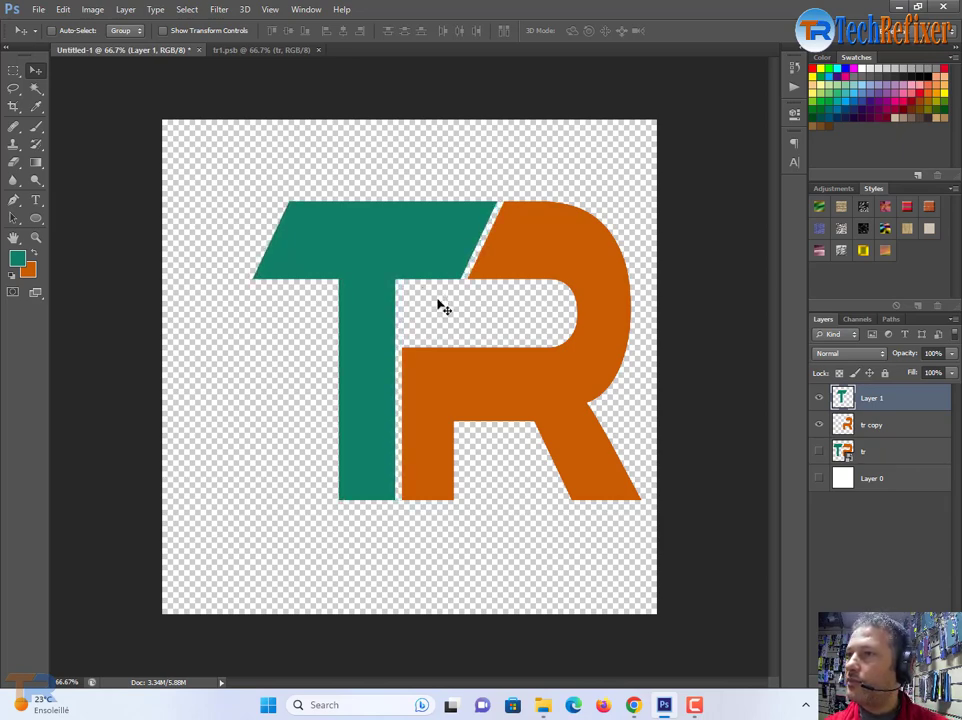
{"action": "key", "text": "Right"}
{"action": "key", "text": "Right"}
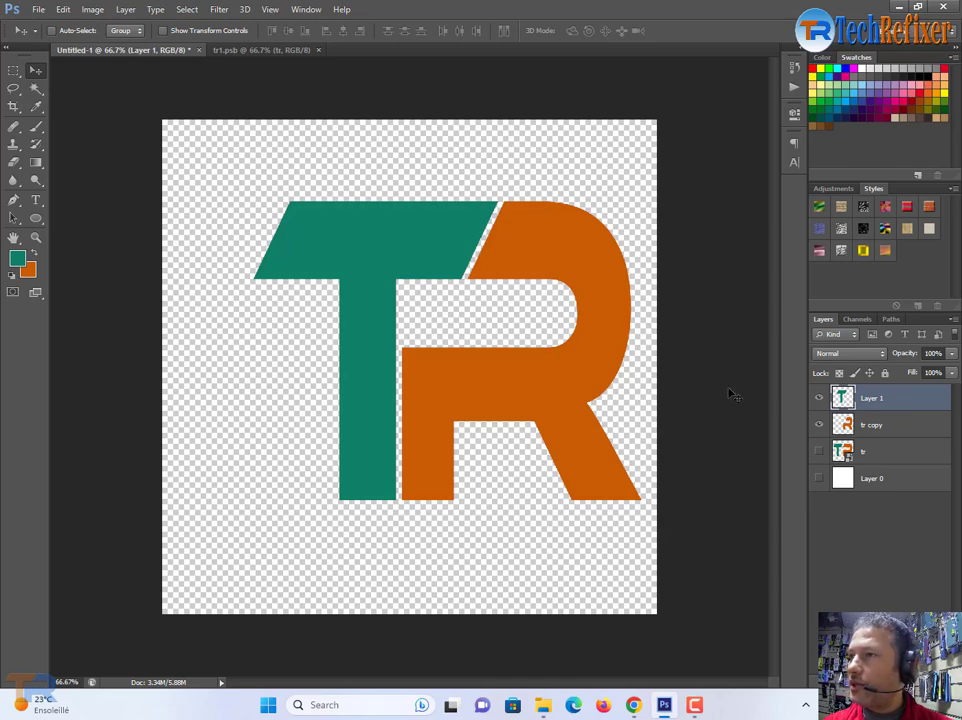
Load the teal T's outline as a selection and expand it by 5 px
{"action": "left_click", "coordinate": [187, 9]}
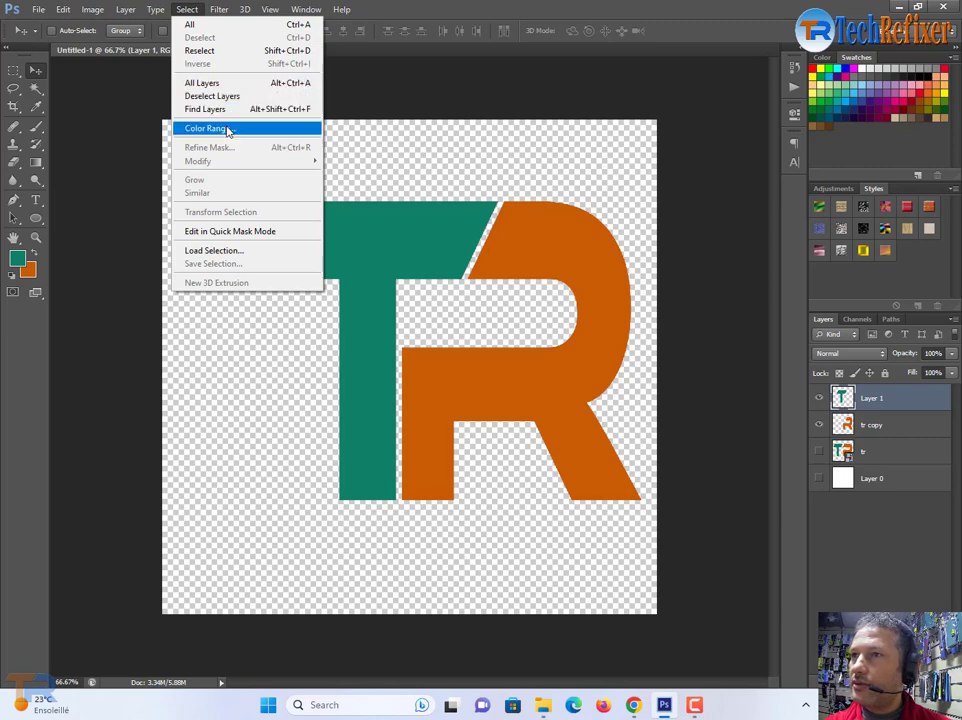
{"action": "left_click", "coordinate": [843, 400], "text": "ctrl"}
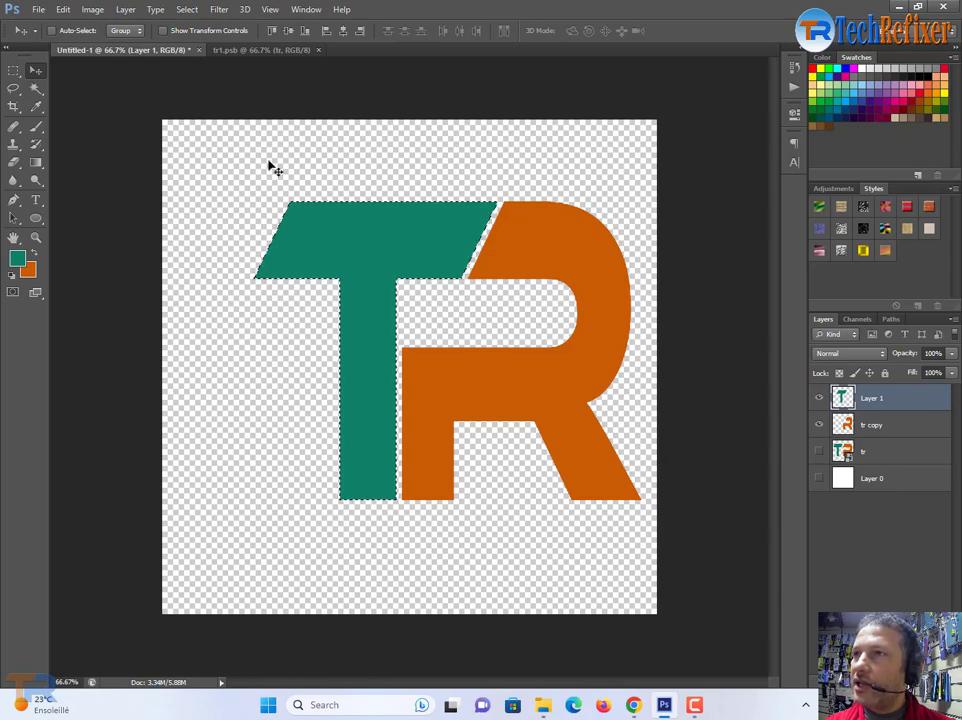
{"action": "left_click", "coordinate": [187, 9]}
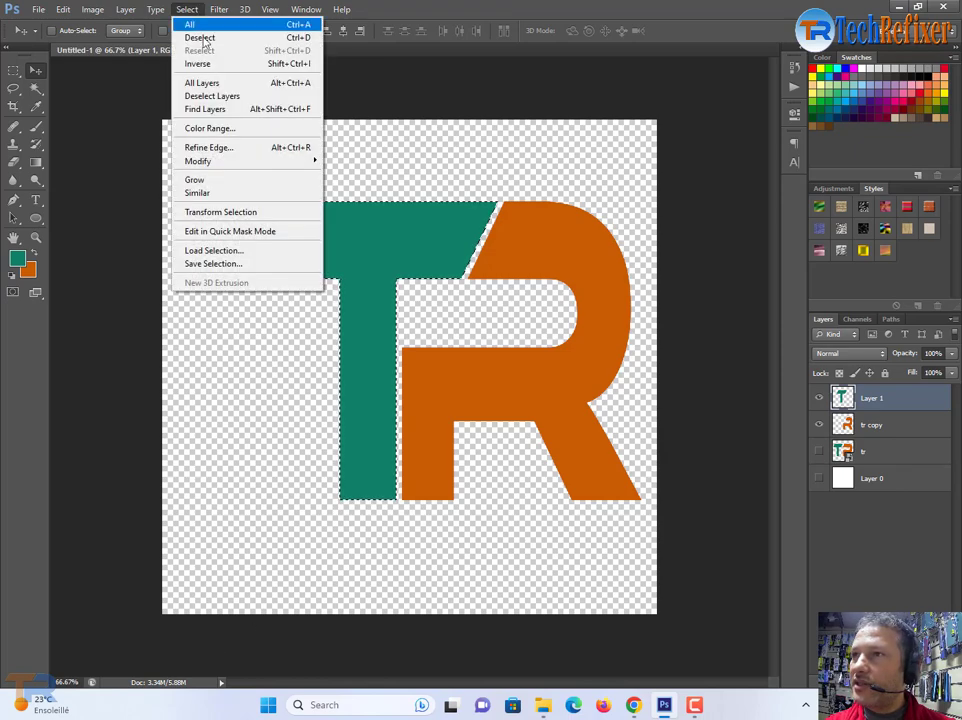
{"action": "mouse_move", "coordinate": [198, 161]}
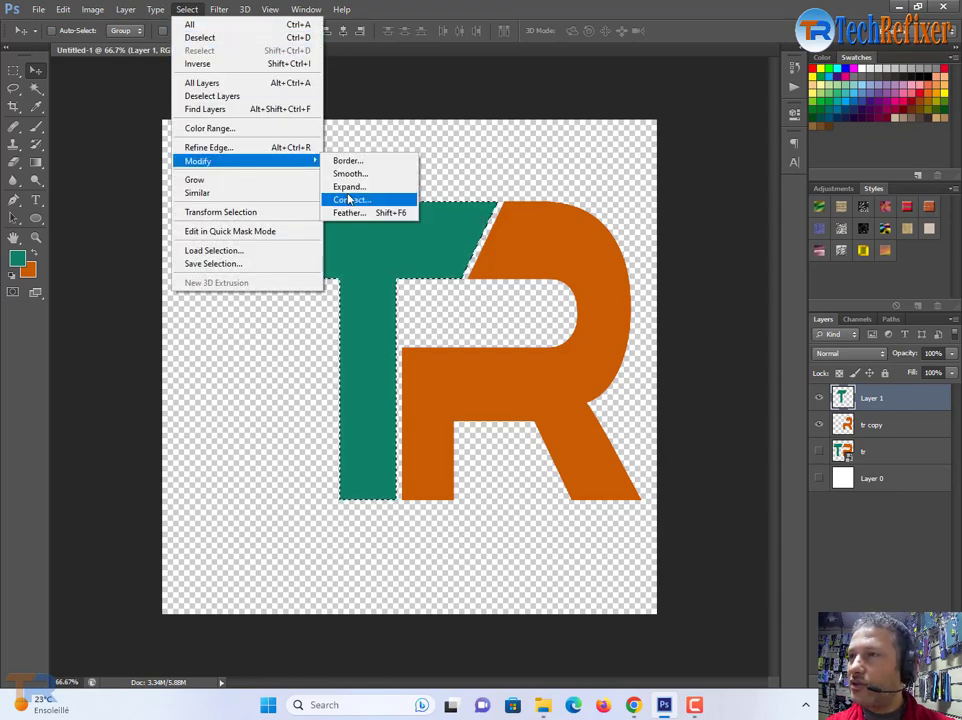
{"action": "left_click", "coordinate": [352, 187]}
{"action": "type", "text": "5"}
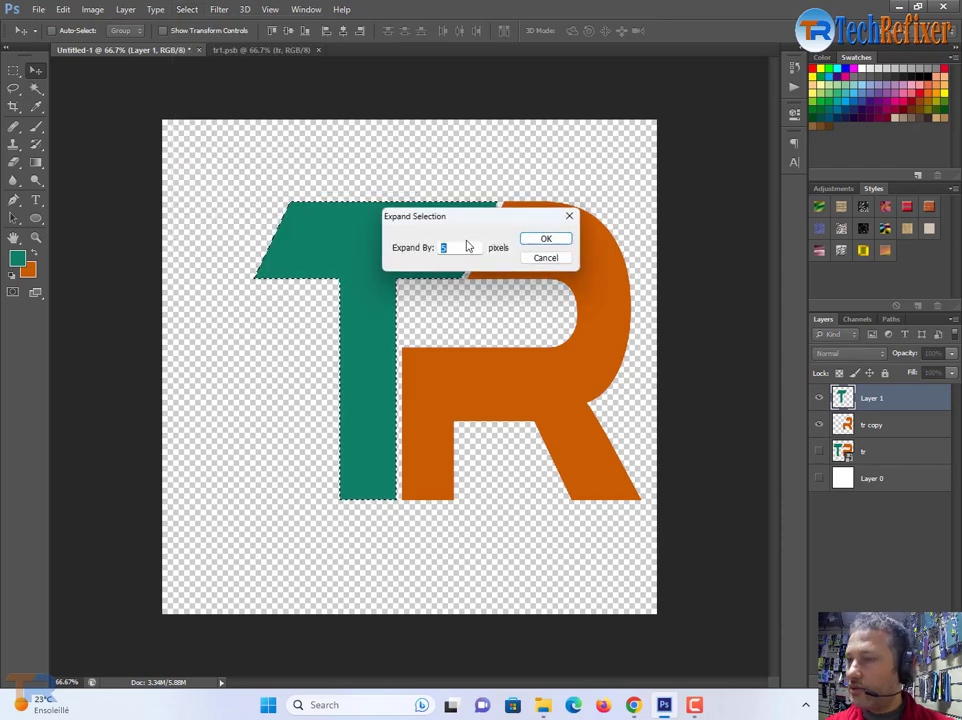
{"action": "left_click", "coordinate": [545, 237]}
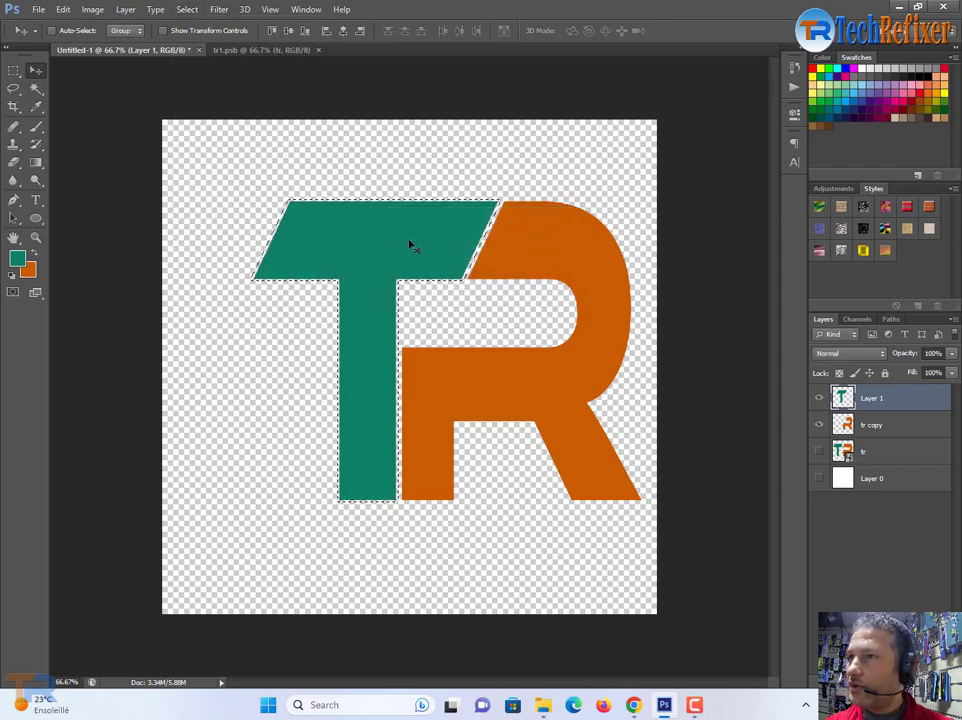
Add Bevel & Emboss with Soften 3 and a Drop Shadow to Layer 1's teal T
{"action": "right_click", "coordinate": [868, 403]}
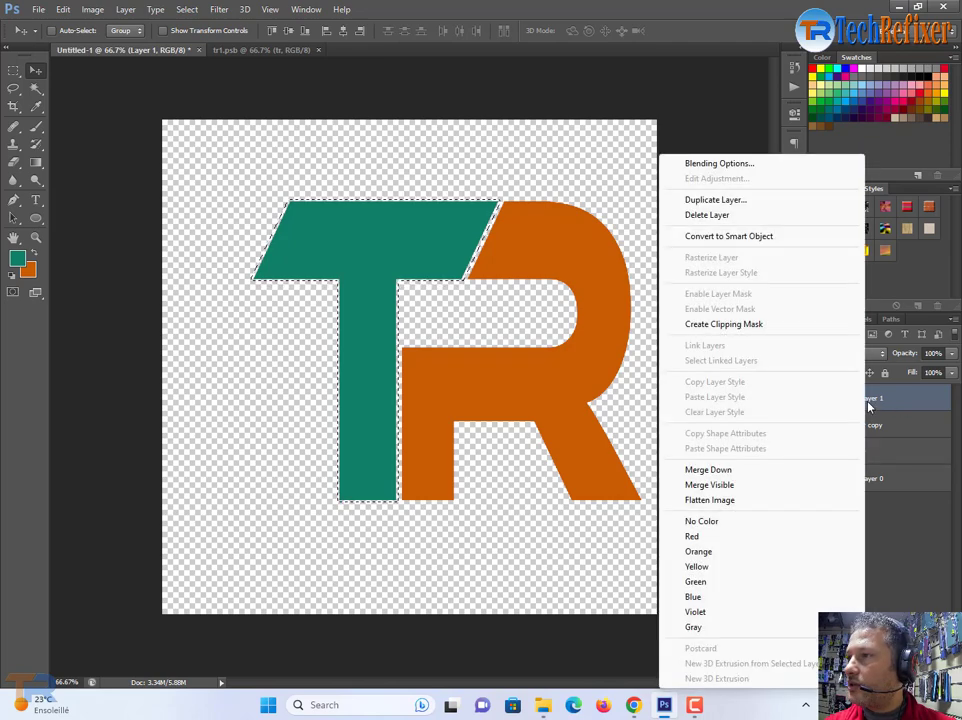
{"action": "right_click", "coordinate": [894, 400]}
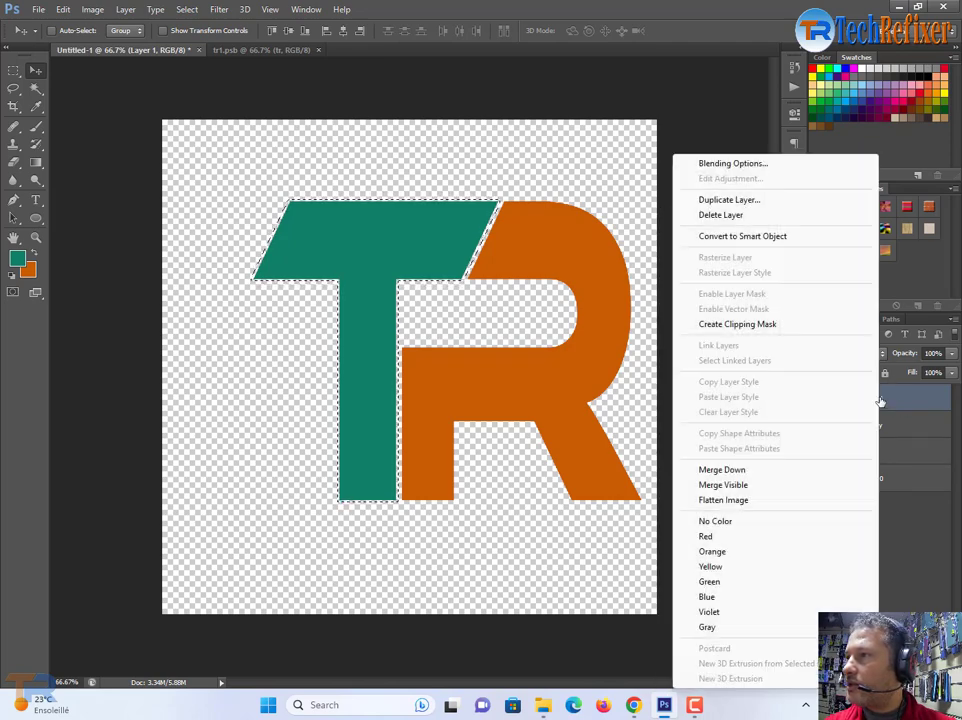
{"action": "left_click", "coordinate": [728, 172]}
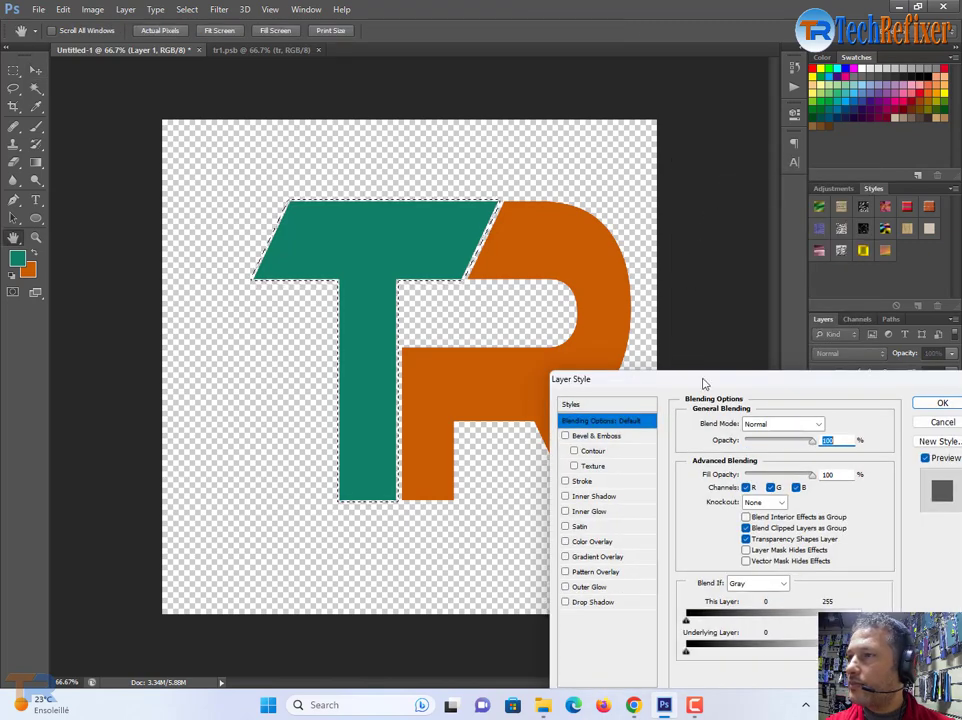
{"action": "left_click_drag", "start_coordinate": [703, 383], "coordinate": [739, 228]}
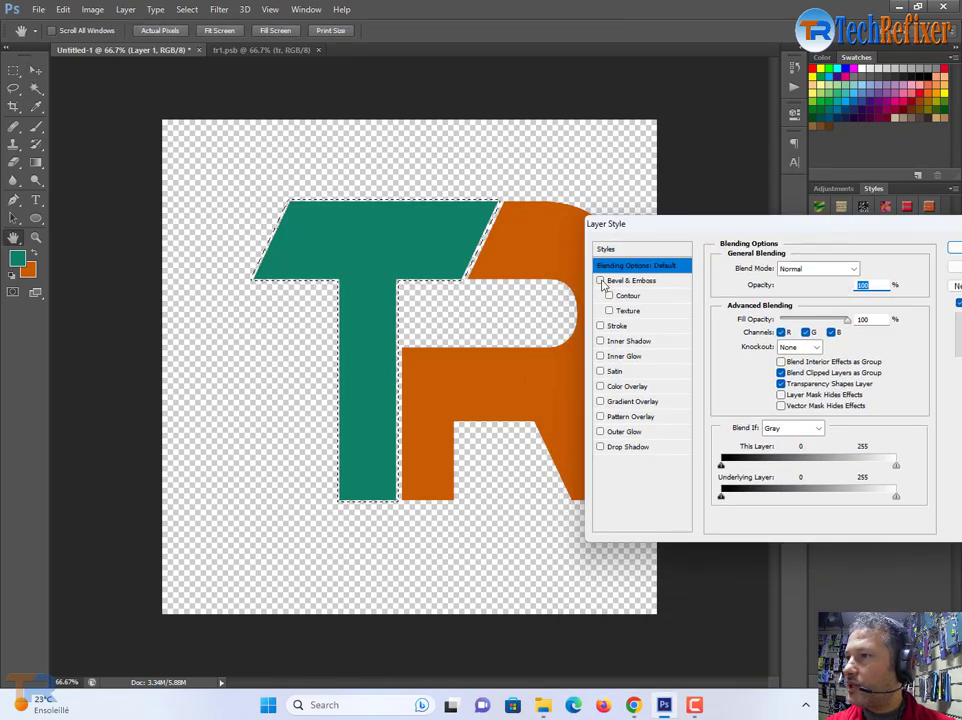
{"action": "left_click", "coordinate": [601, 281]}
{"action": "left_click", "coordinate": [616, 280]}
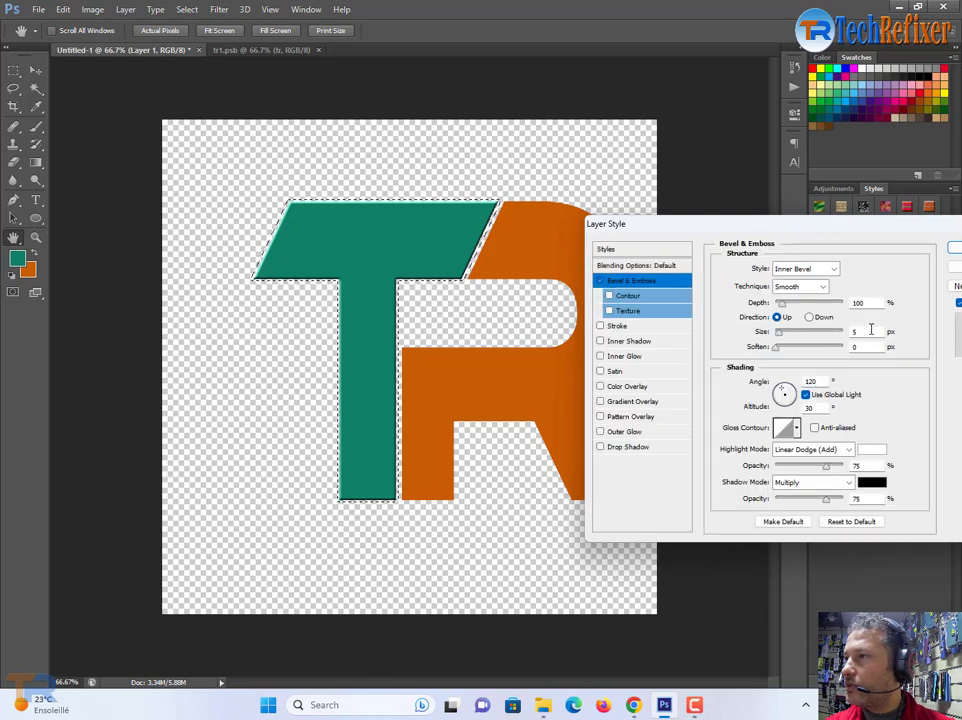
{"action": "type", "text": "3"}
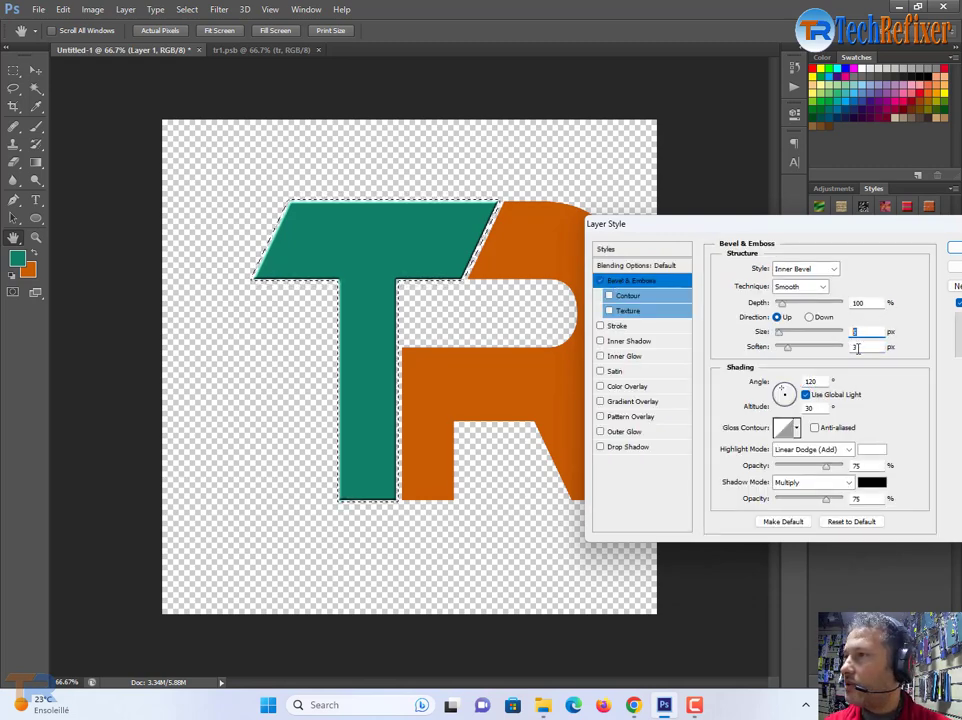
{"action": "left_click", "coordinate": [601, 447]}
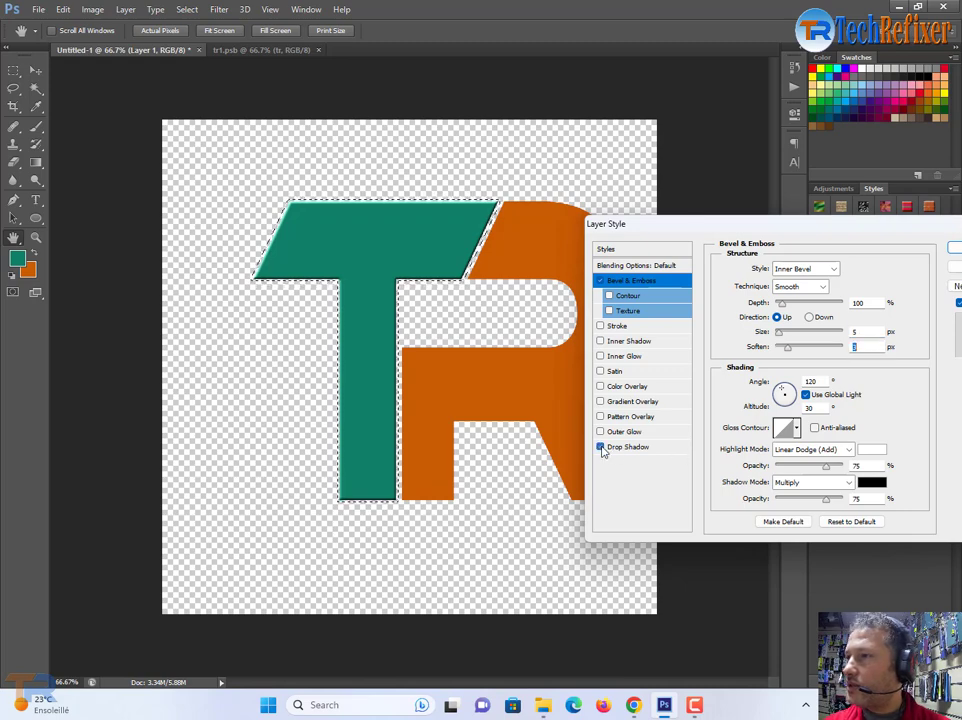
{"action": "left_click", "coordinate": [625, 452]}
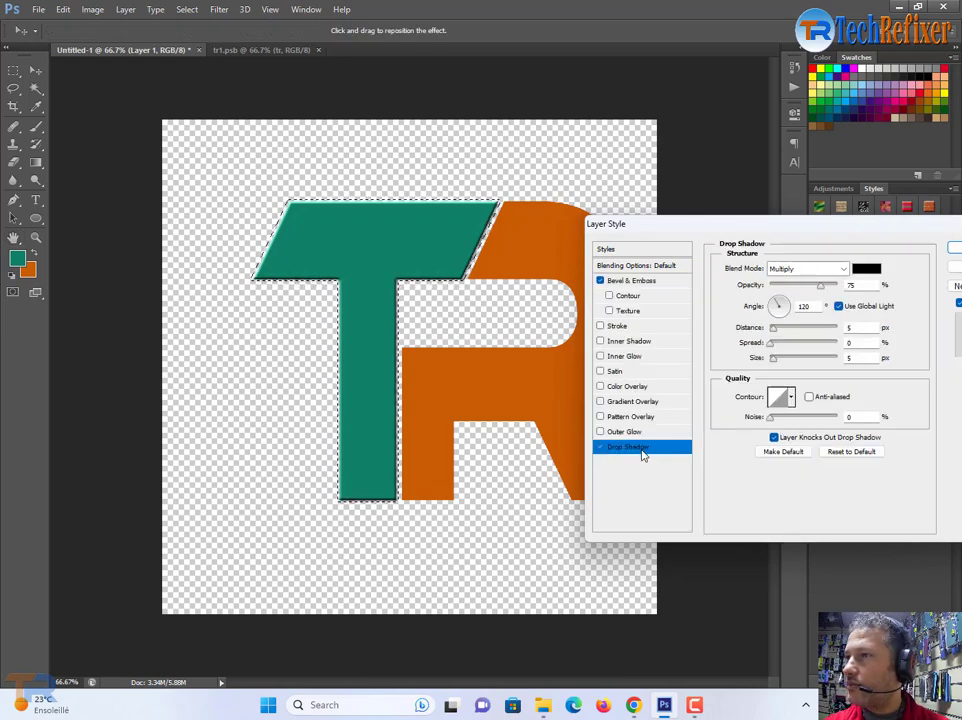
{"action": "left_click", "coordinate": [955, 251]}
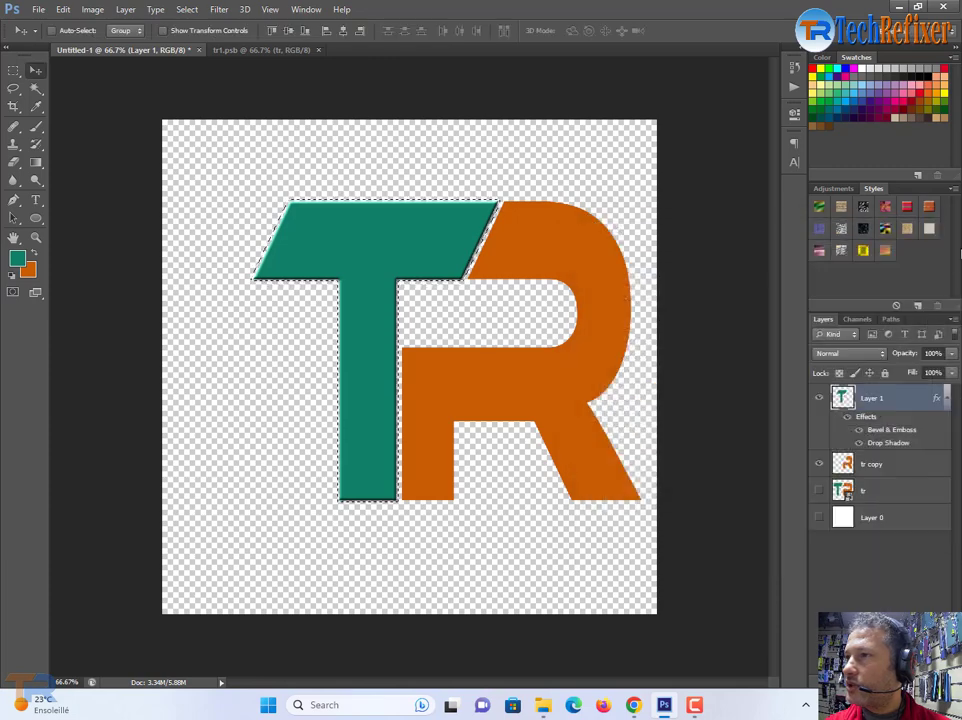
Copy Layer 1's bevel and shadow style onto the R's tr copy layer, then select both layers
{"action": "left_click", "coordinate": [846, 463]}
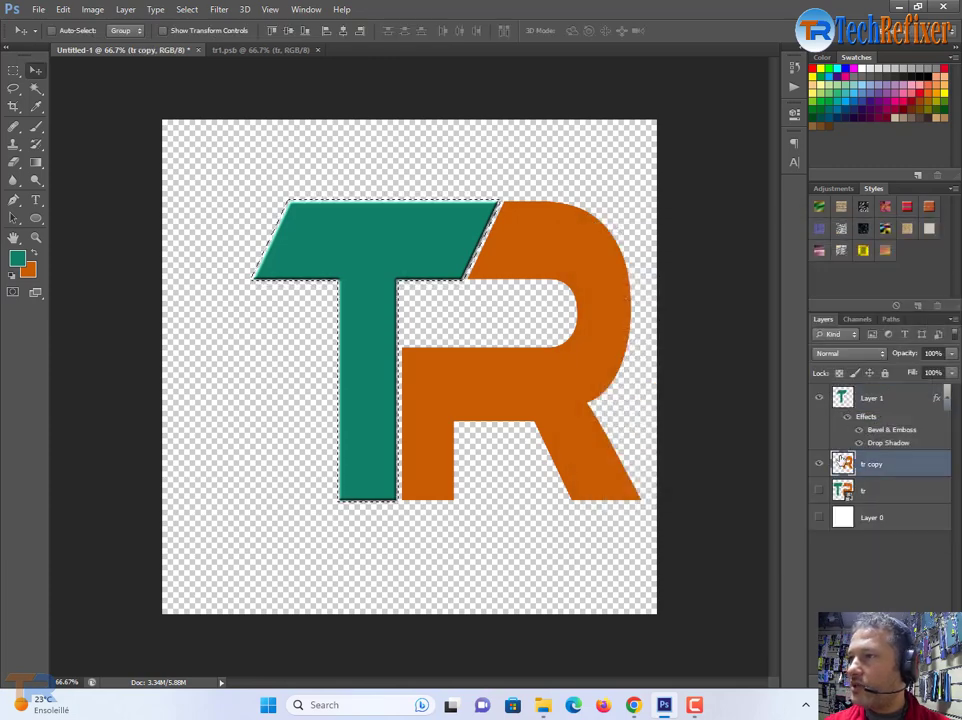
{"action": "left_click", "coordinate": [13, 88]}
{"action": "left_click", "coordinate": [318, 248]}
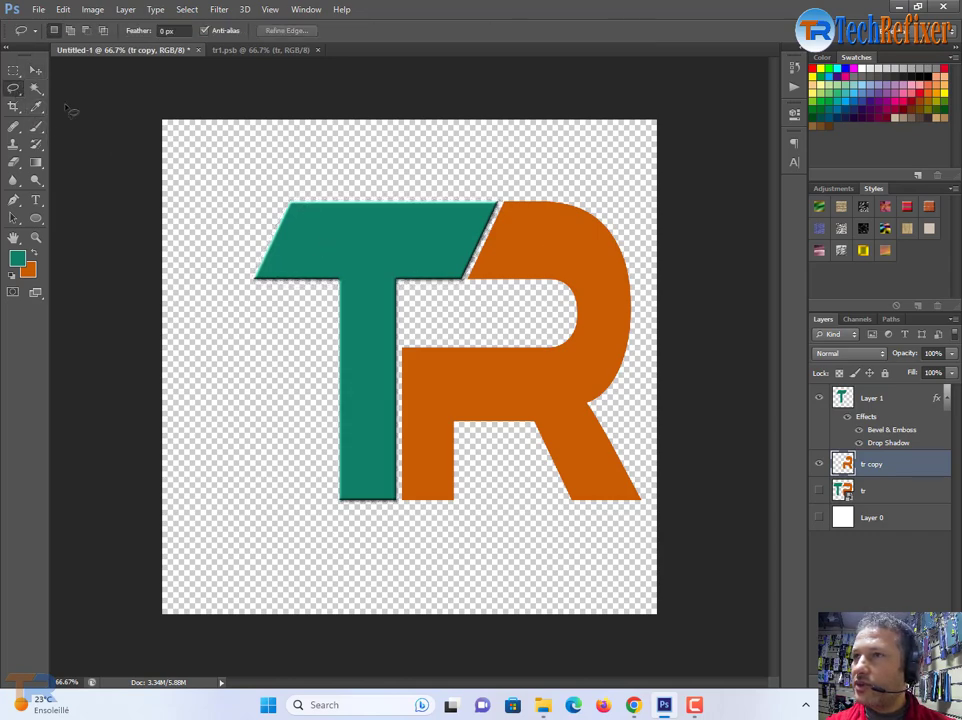
{"action": "left_click", "coordinate": [37, 72]}
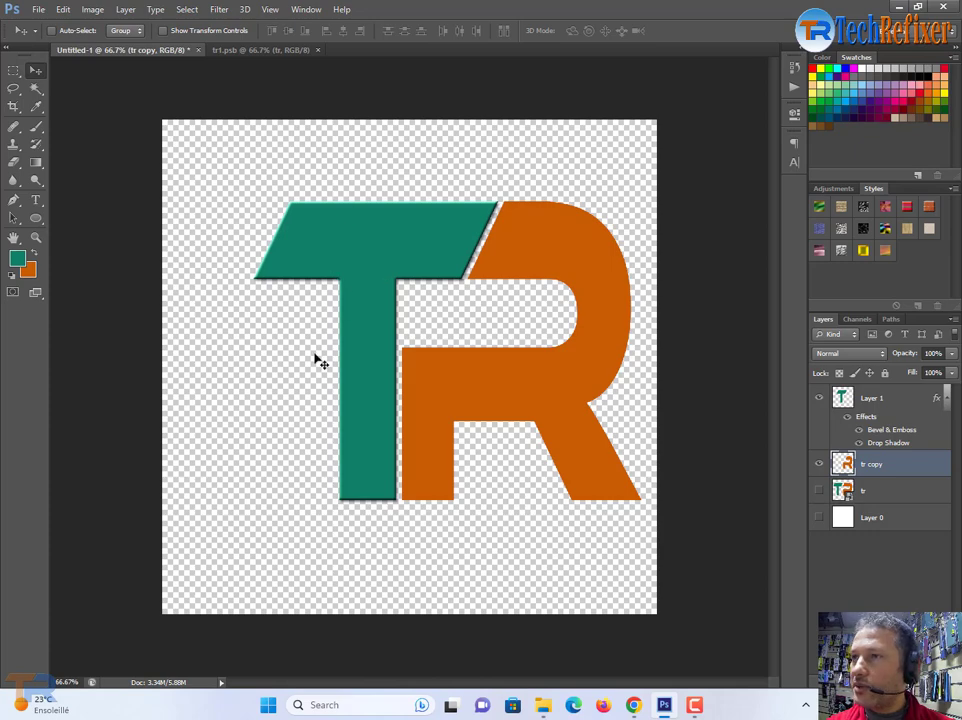
{"action": "right_click", "coordinate": [862, 421]}
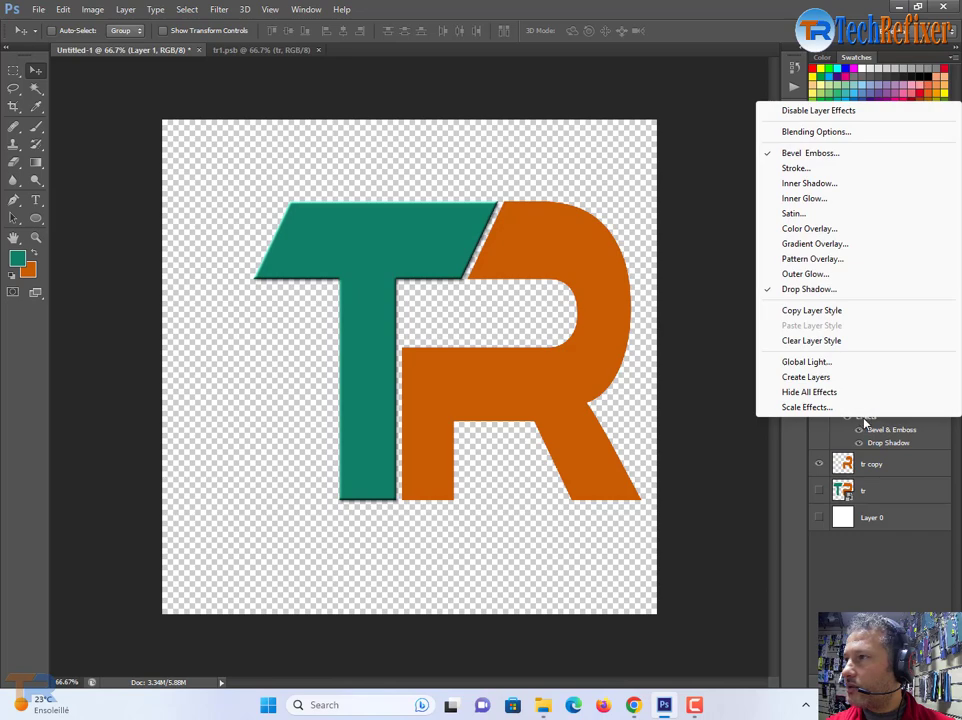
{"action": "right_click", "coordinate": [900, 428]}
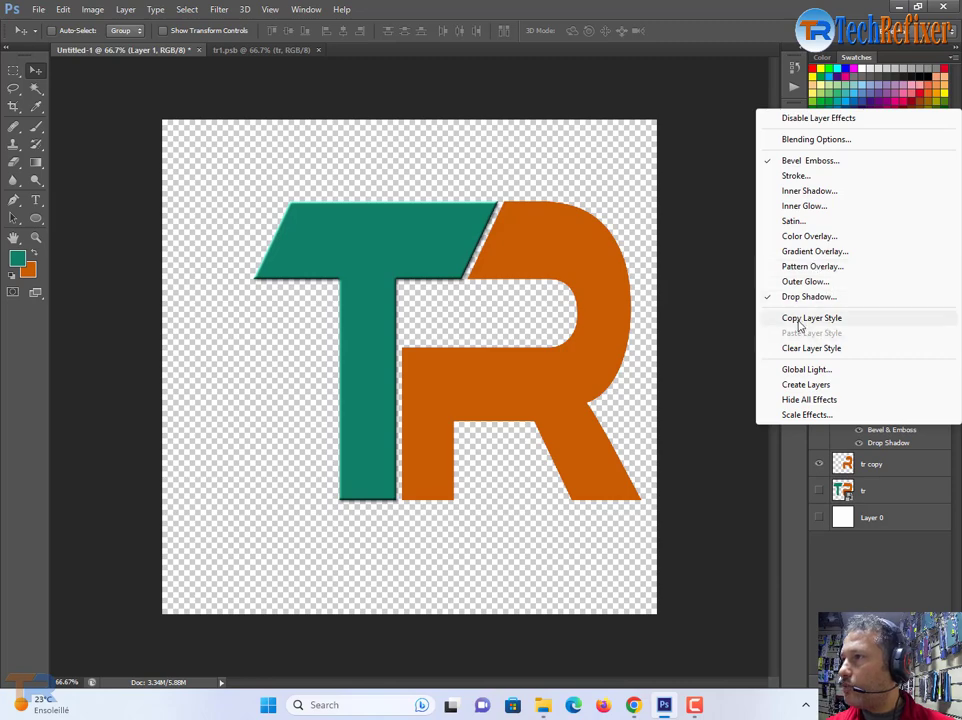
{"action": "left_click", "coordinate": [835, 319]}
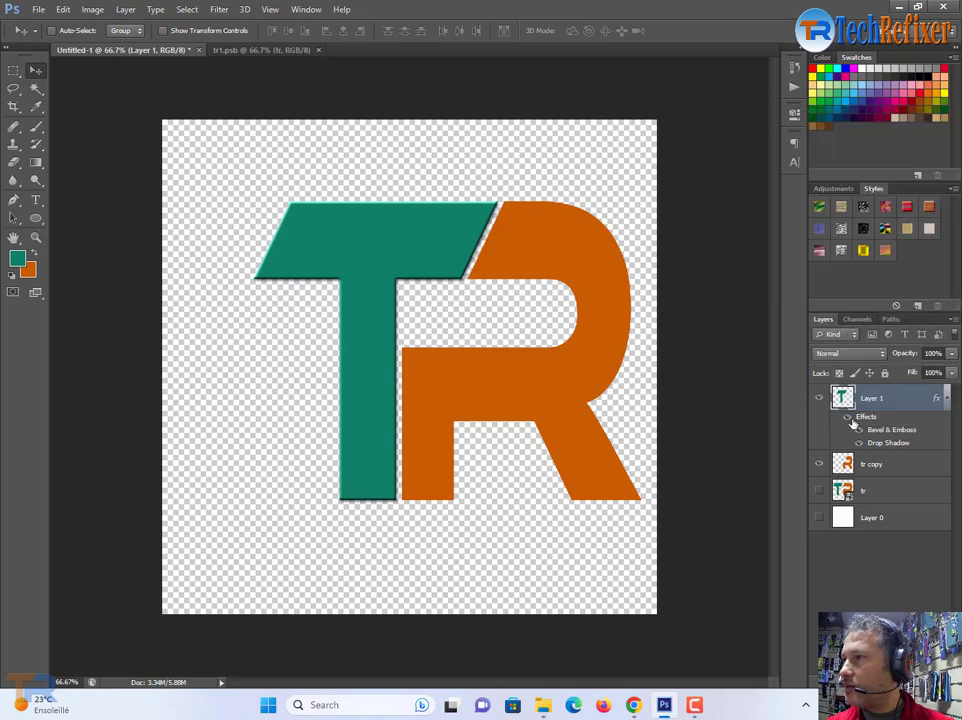
{"action": "left_click", "coordinate": [871, 465]}
{"action": "right_click", "coordinate": [872, 466]}
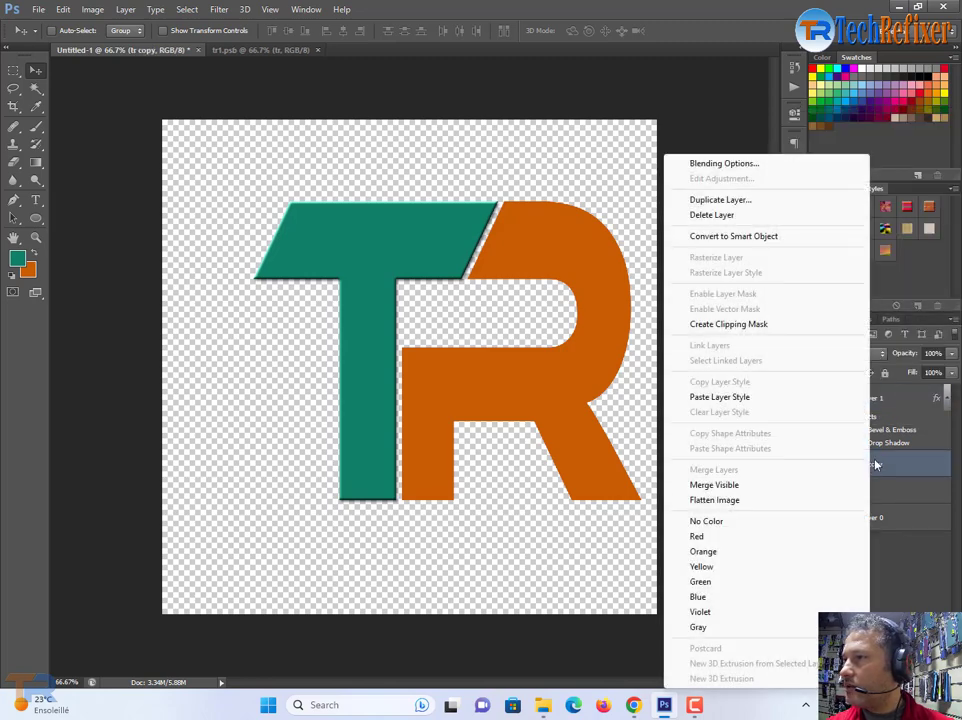
{"action": "left_click", "coordinate": [703, 398]}
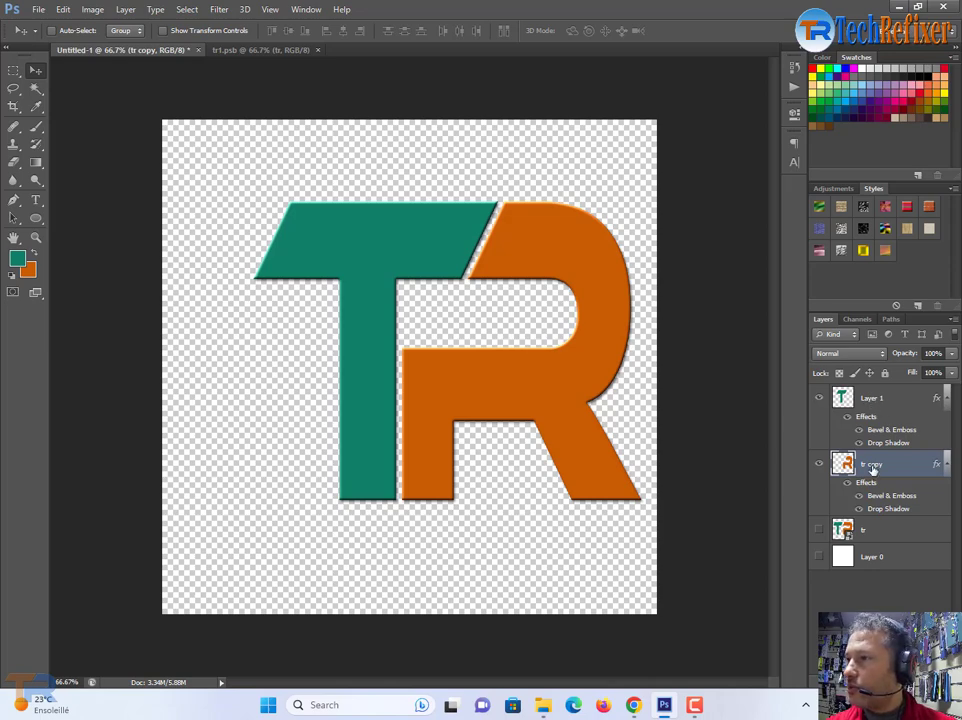
{"action": "left_click", "coordinate": [882, 408], "text": "ctrl"}
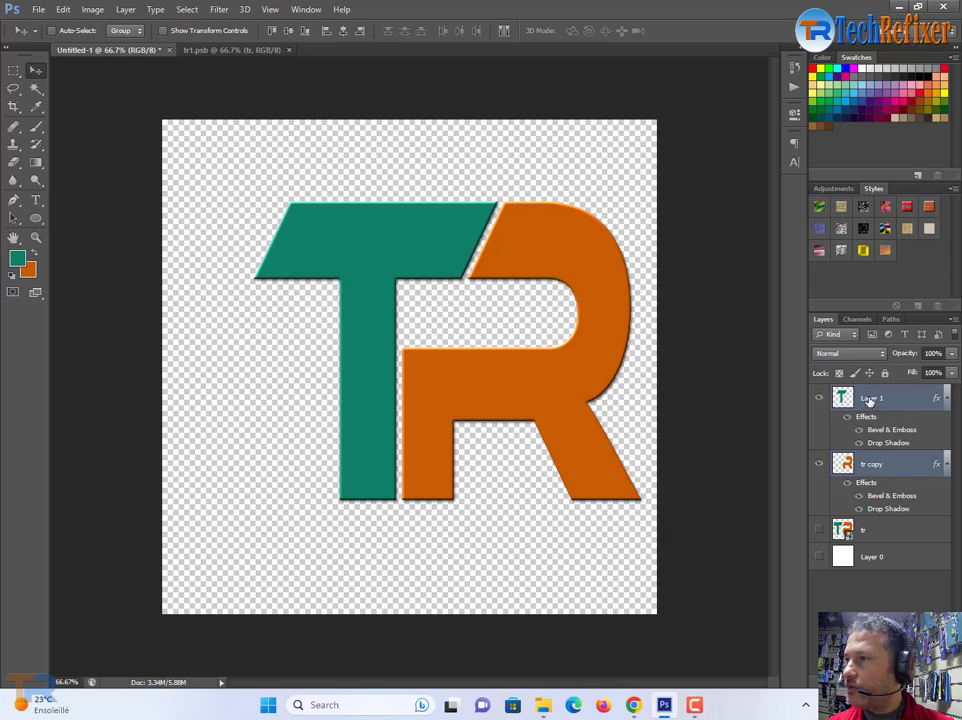
Convert the T and R layers into one smart object and shift it left
{"action": "right_click", "coordinate": [880, 404]}
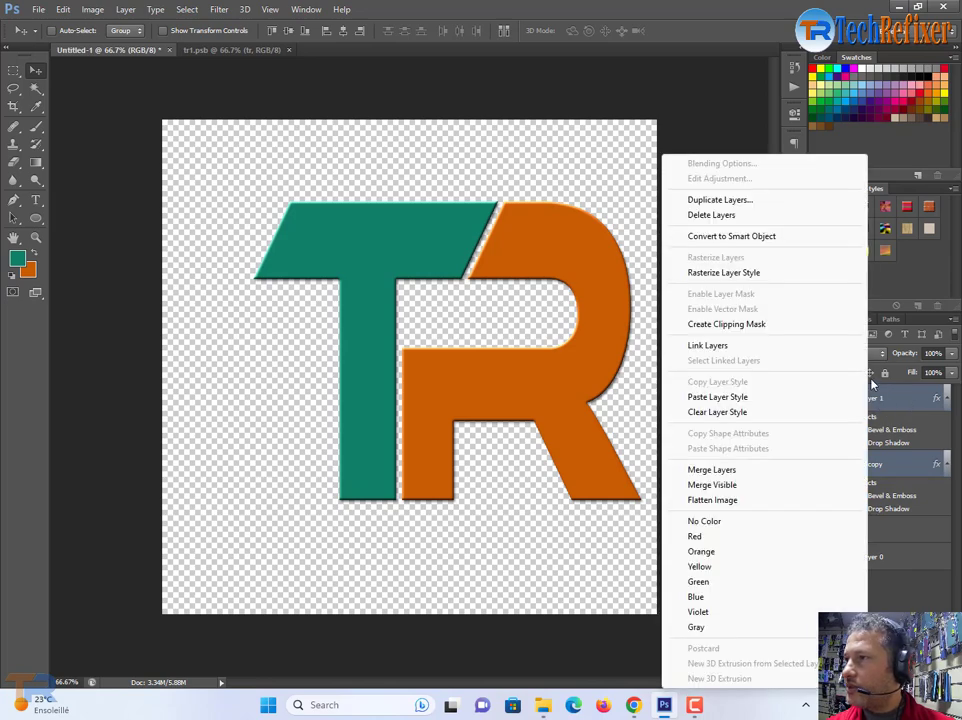
{"action": "left_click", "coordinate": [715, 237]}
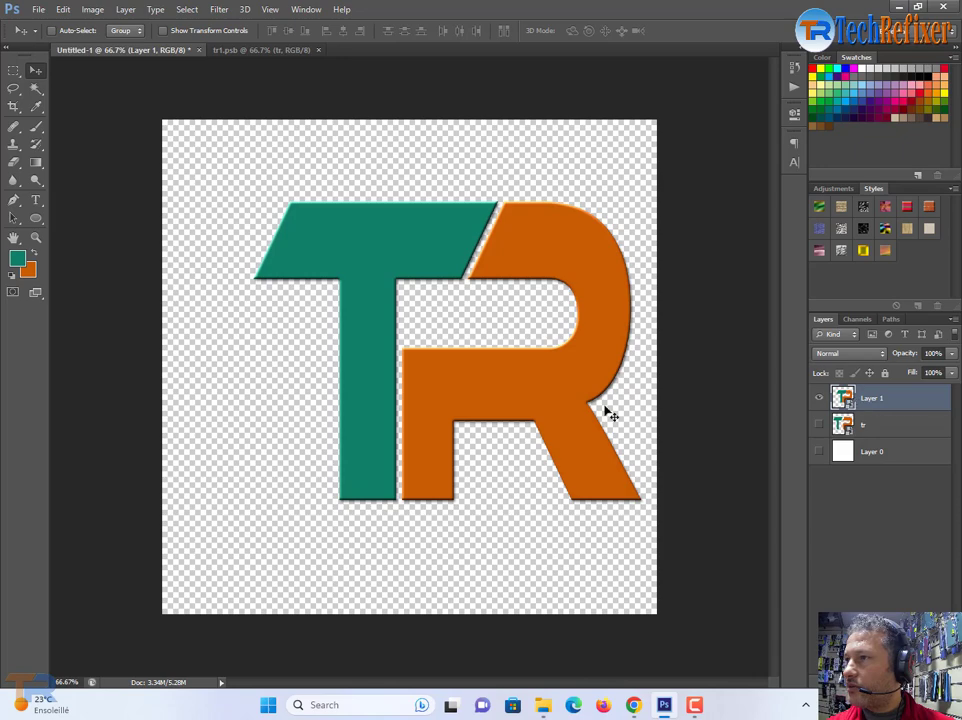
{"action": "left_click_drag", "start_coordinate": [468, 456], "coordinate": [428, 463]}
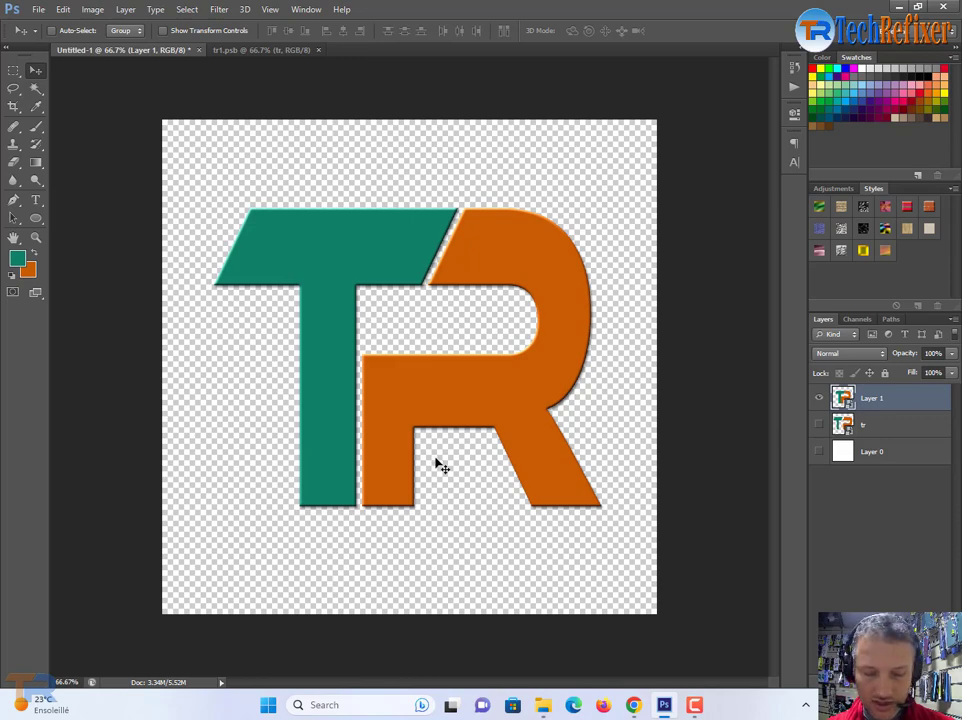
Scale the TR logo up to about 118% and commit it
{"action": "key", "text": "ctrl+t"}
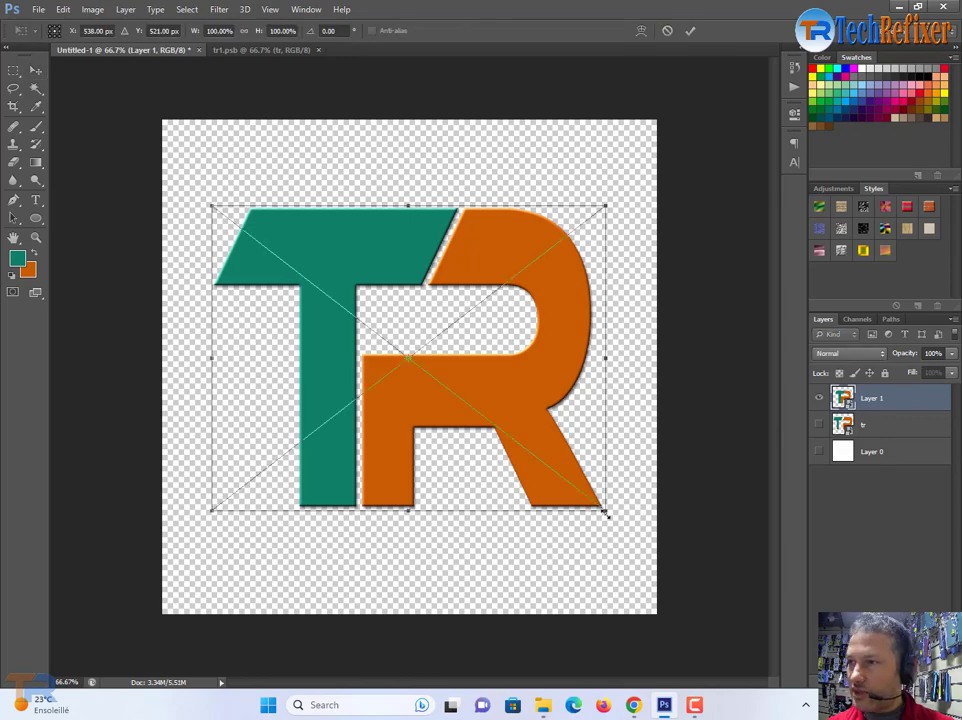
{"action": "left_click_drag", "start_coordinate": [607, 512], "coordinate": [640, 537]}
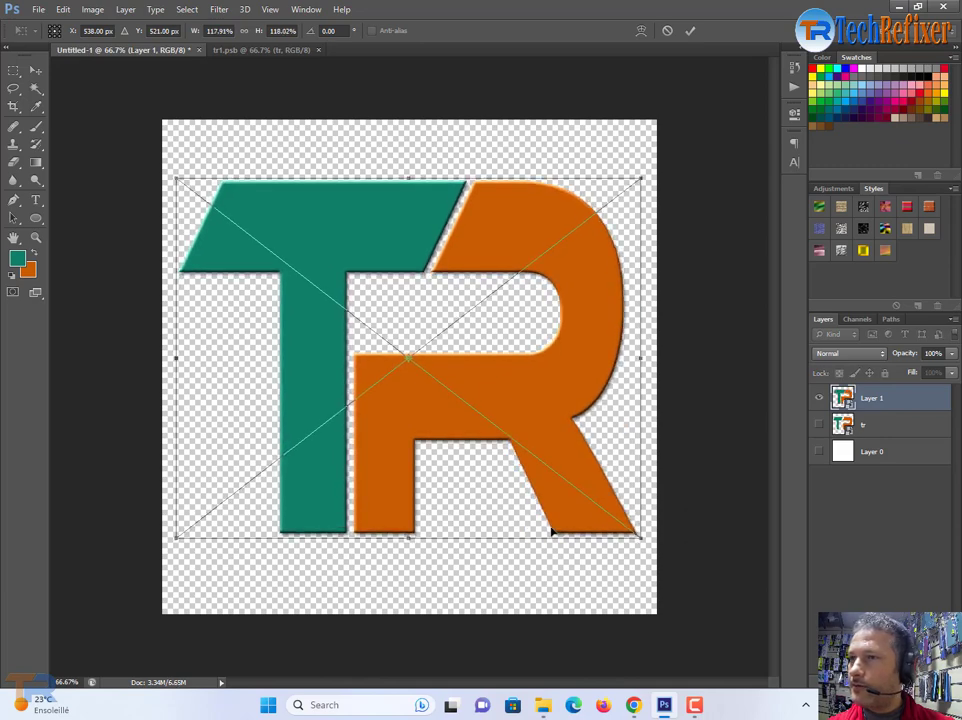
{"action": "left_click_drag", "start_coordinate": [550, 531], "coordinate": [548, 532]}
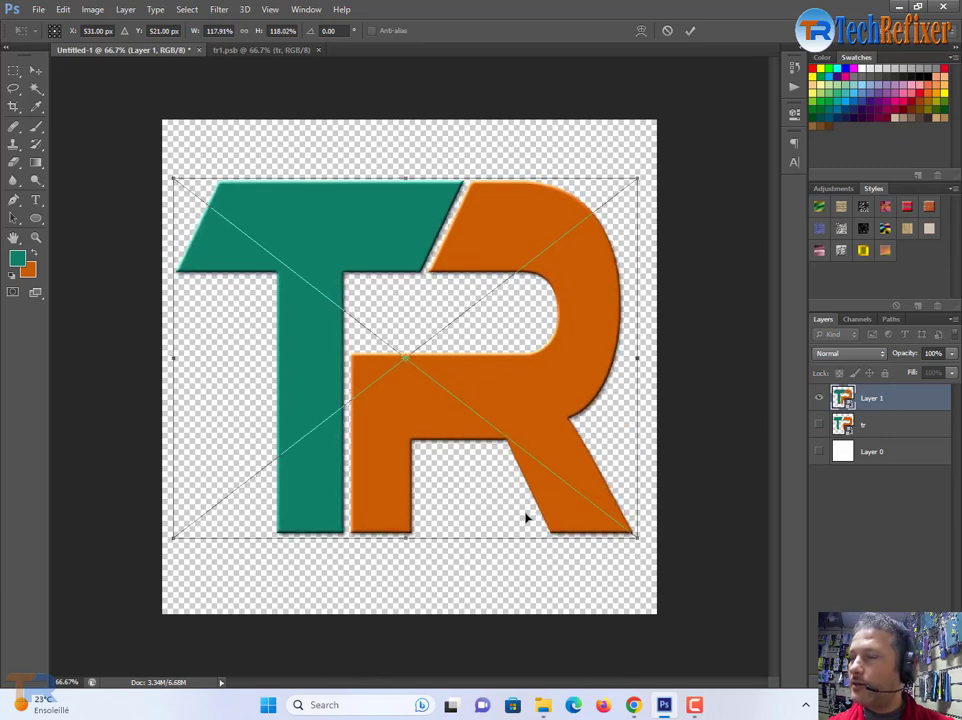
{"action": "key", "text": "Return"}
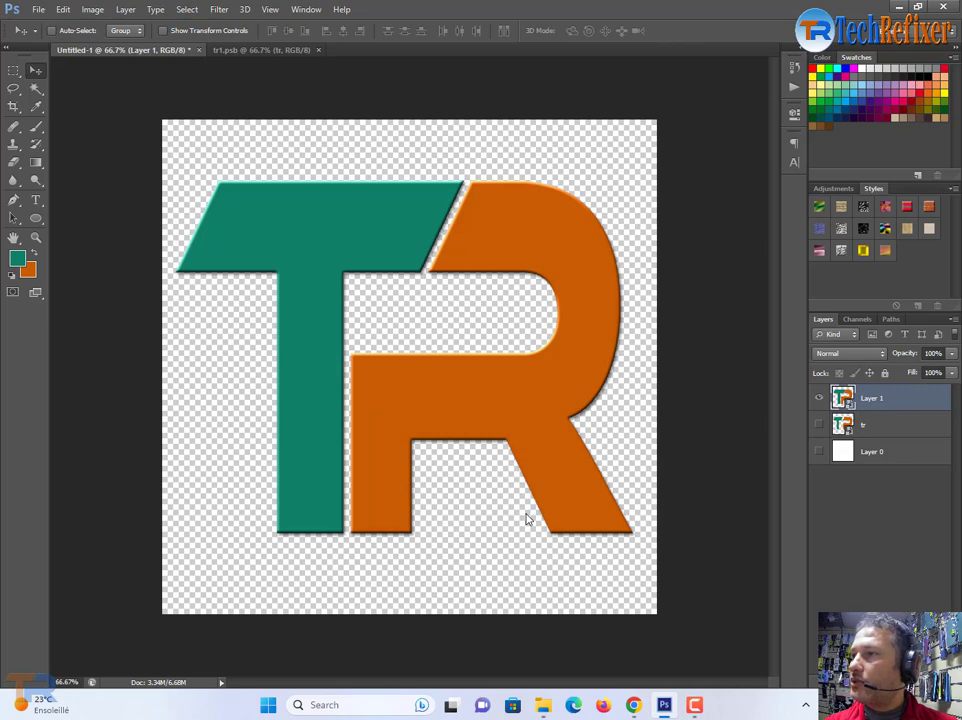
{"action": "left_click", "coordinate": [35, 219]}
Draw a large teal circle, center it, and stack the TR logo above Ellipse 1
{"action": "mouse_move", "coordinate": [183, 173]}
{"action": "left_mouse_down"}
{"action": "mouse_move", "coordinate": [386, 382]}
{"action": "mouse_move", "coordinate": [483, 421]}
{"action": "mouse_move", "coordinate": [612, 511]}
{"action": "mouse_move", "coordinate": [702, 578]}
{"action": "mouse_move", "coordinate": [730, 623]}
{"action": "mouse_move", "coordinate": [763, 650]}
{"action": "left_mouse_up"}
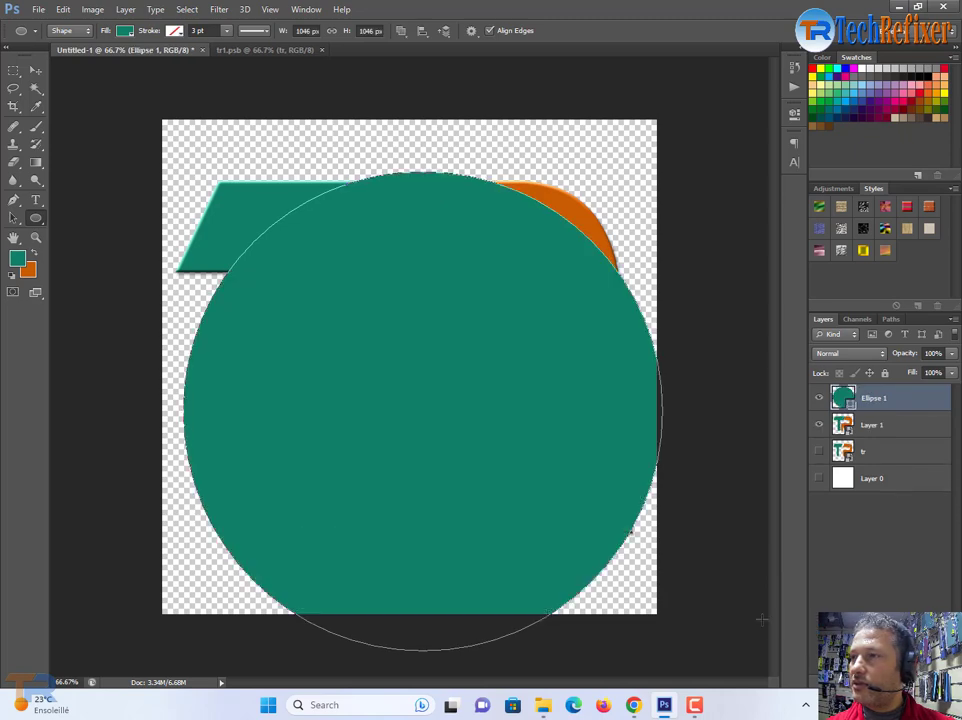
{"action": "left_click", "coordinate": [35, 70]}
{"action": "mouse_move", "coordinate": [366, 390]}
{"action": "left_mouse_down"}
{"action": "mouse_move", "coordinate": [350, 339]}
{"action": "mouse_move", "coordinate": [351, 349]}
{"action": "left_mouse_up"}
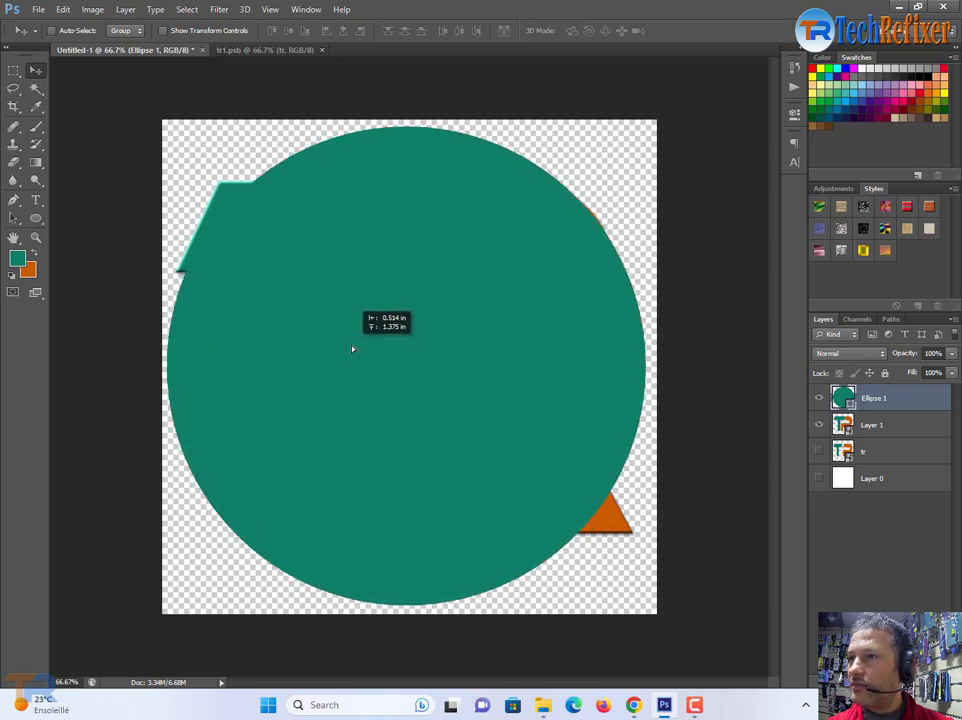
{"action": "left_click_drag", "start_coordinate": [352, 349], "coordinate": [353, 348]}
{"action": "left_click", "coordinate": [870, 425]}
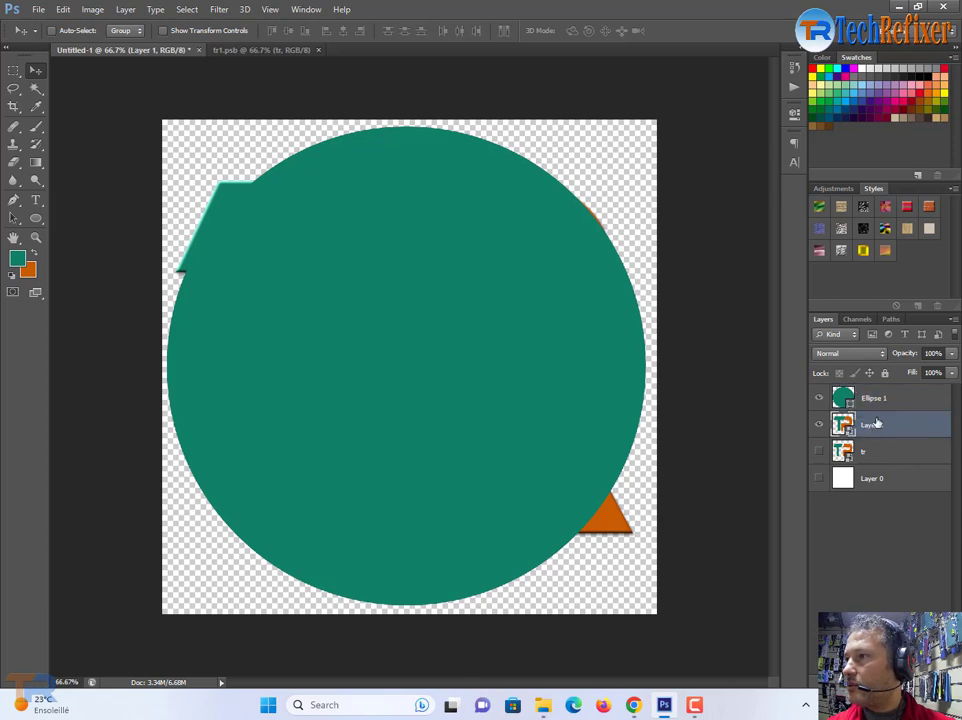
{"action": "left_click_drag", "start_coordinate": [872, 428], "coordinate": [867, 397]}
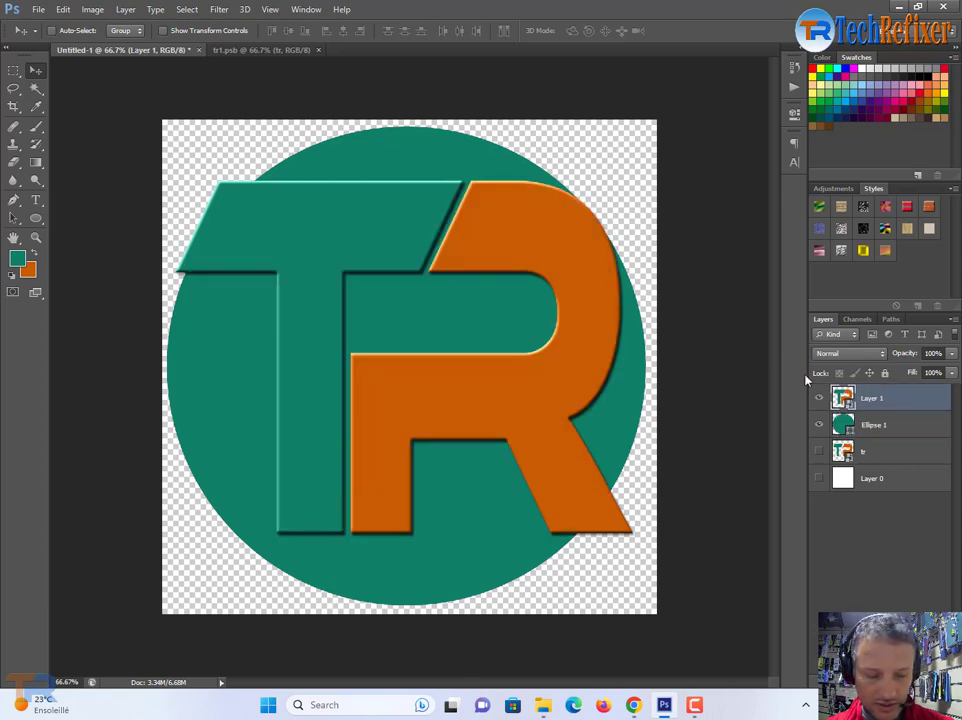
Scale the TR logo down to about 89% inside the teal circle
{"action": "key", "text": "ctrl+t"}
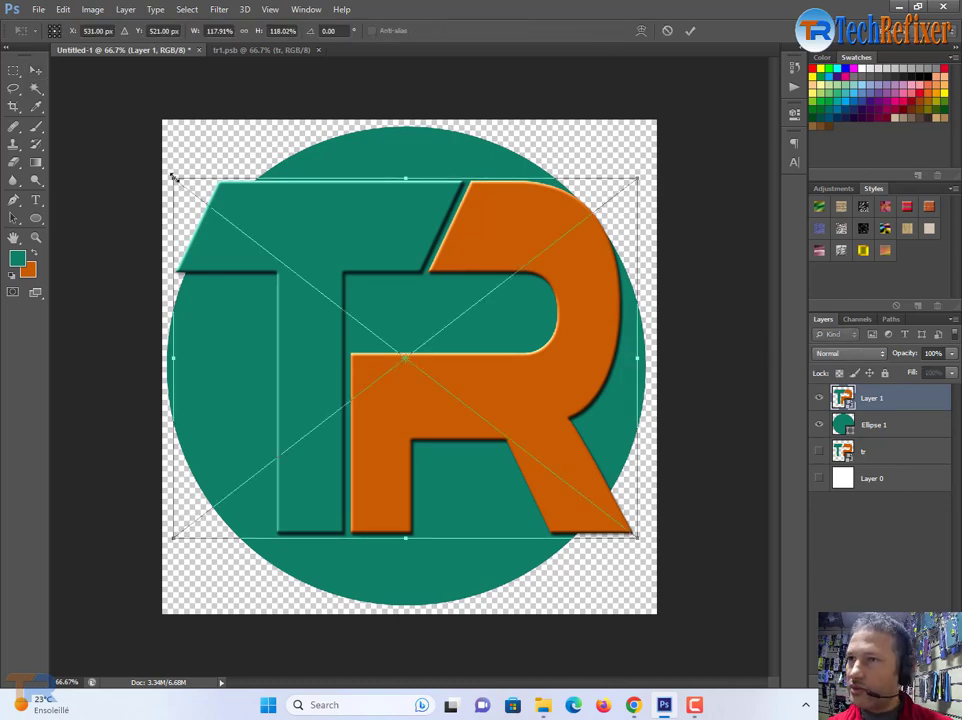
{"action": "left_click_drag", "start_coordinate": [173, 181], "coordinate": [210, 231]}
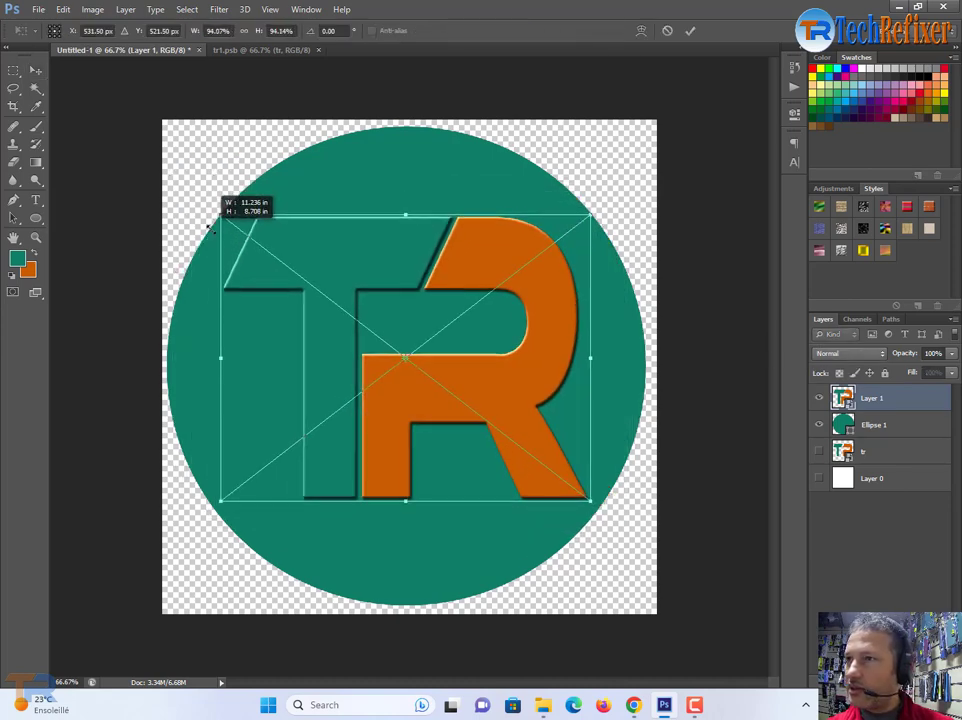
{"action": "left_click_drag", "start_coordinate": [212, 232], "coordinate": [217, 236]}
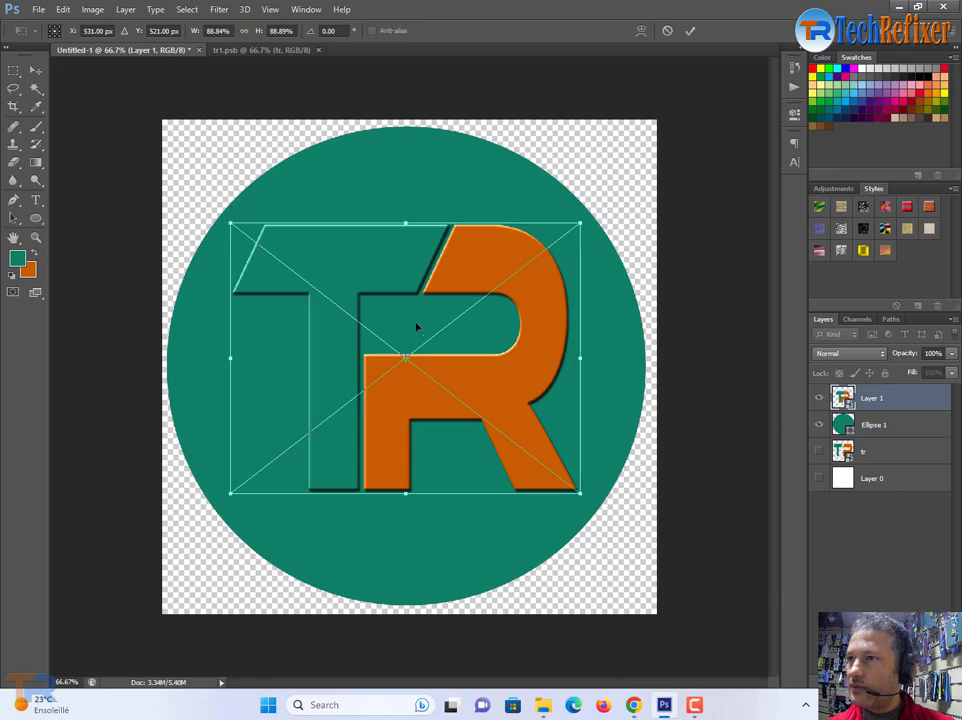
{"action": "key", "text": "Return"}
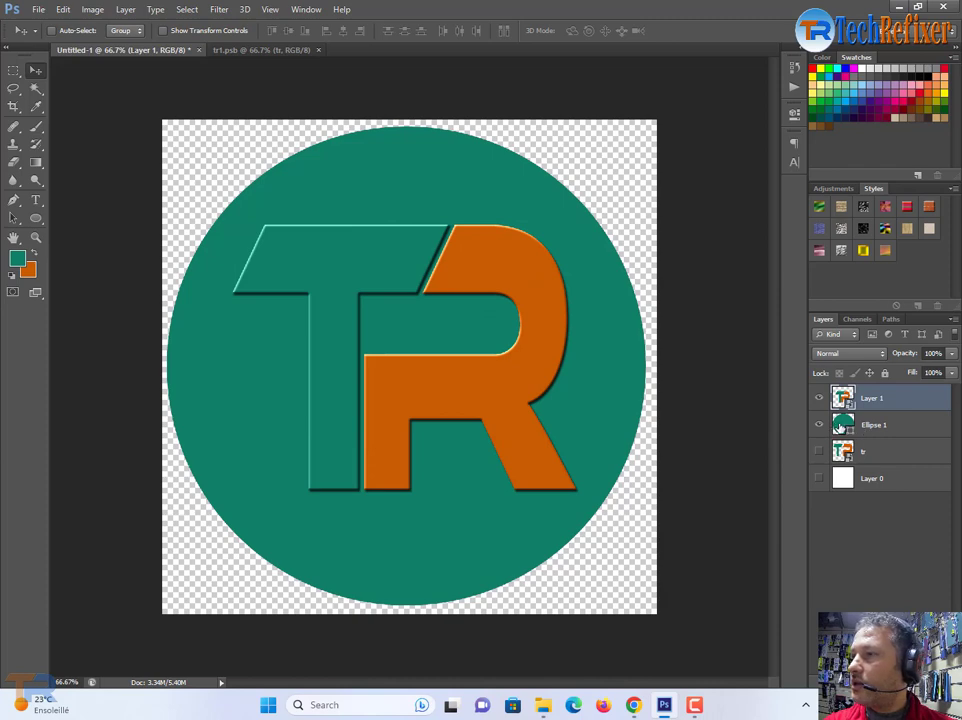
{"action": "left_click", "coordinate": [899, 427]}
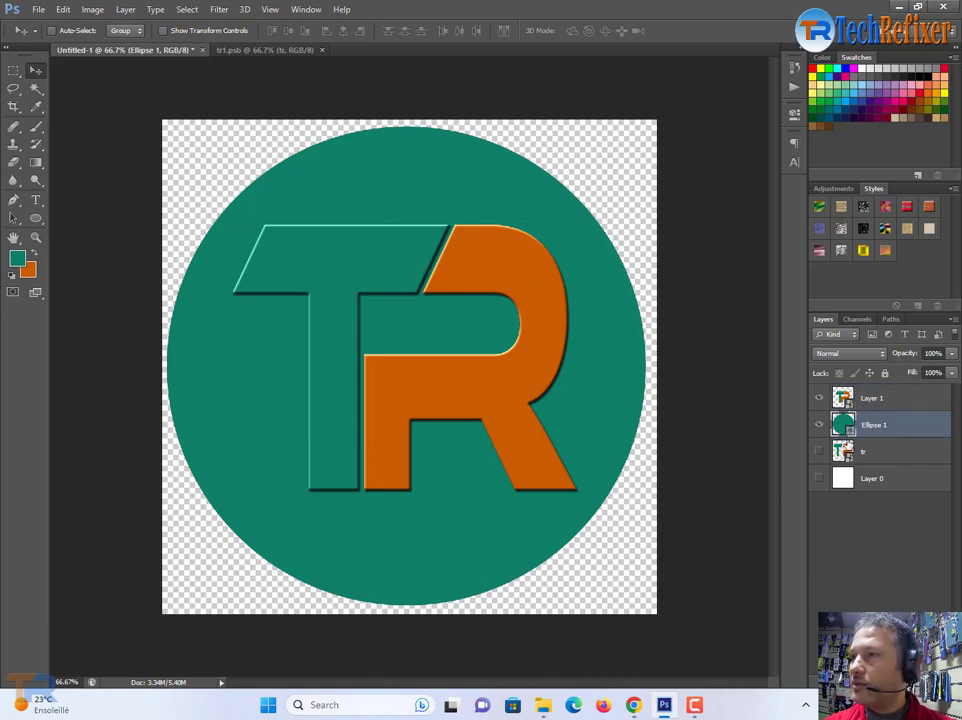
Fill the Ellipse 1 circle with very dark green #072720
{"action": "double_click", "coordinate": [851, 433]}
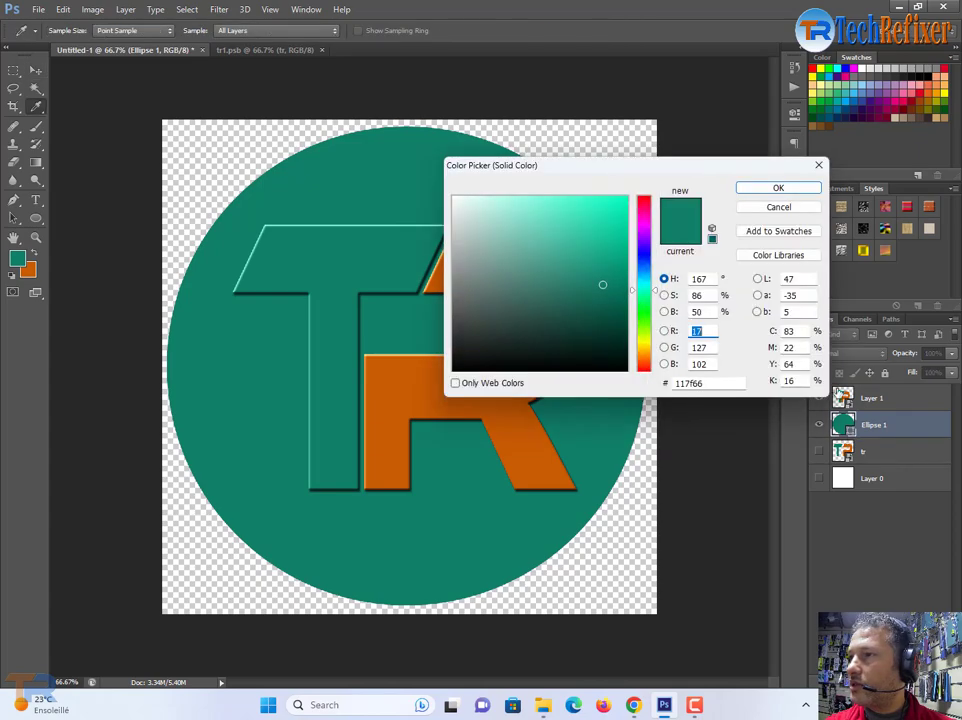
{"action": "left_click_drag", "start_coordinate": [613, 299], "coordinate": [598, 346]}
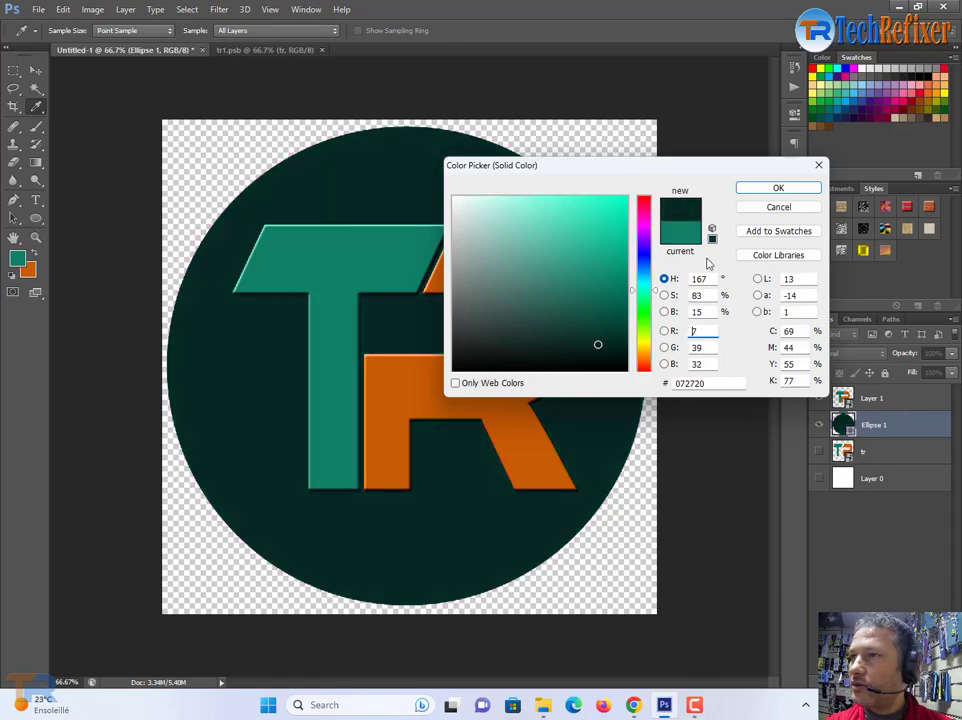
{"action": "left_click", "coordinate": [779, 188]}
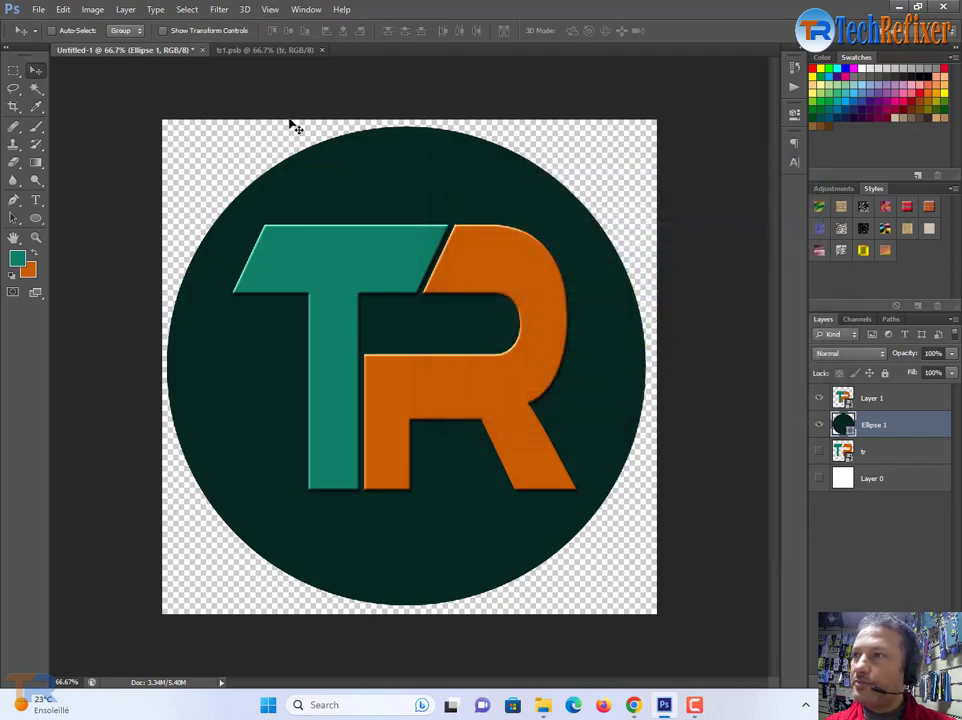
{"action": "left_click", "coordinate": [218, 12]}
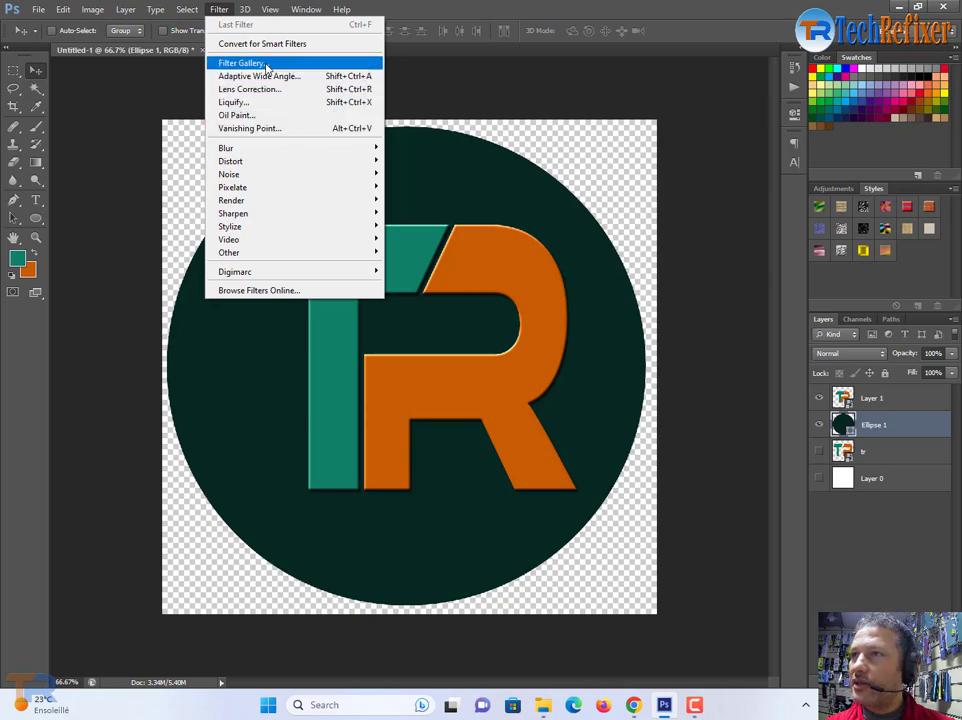
Rasterize the circle, apply the Mosaic Tiles filter from the Filter Gallery, then undo it
{"action": "left_click", "coordinate": [266, 63]}
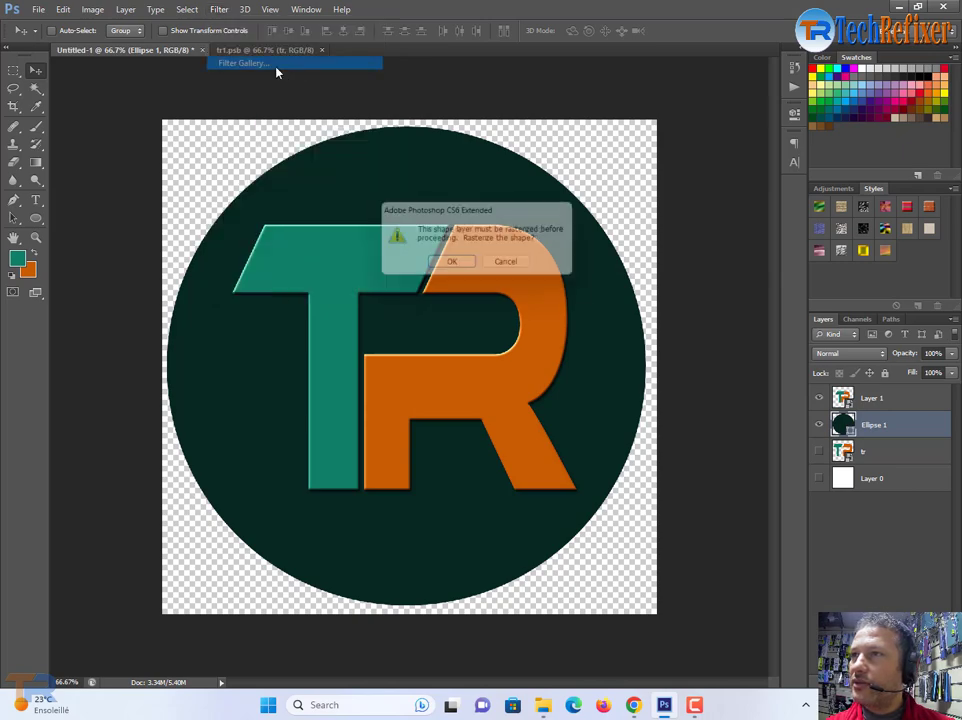
{"action": "left_click", "coordinate": [455, 264]}
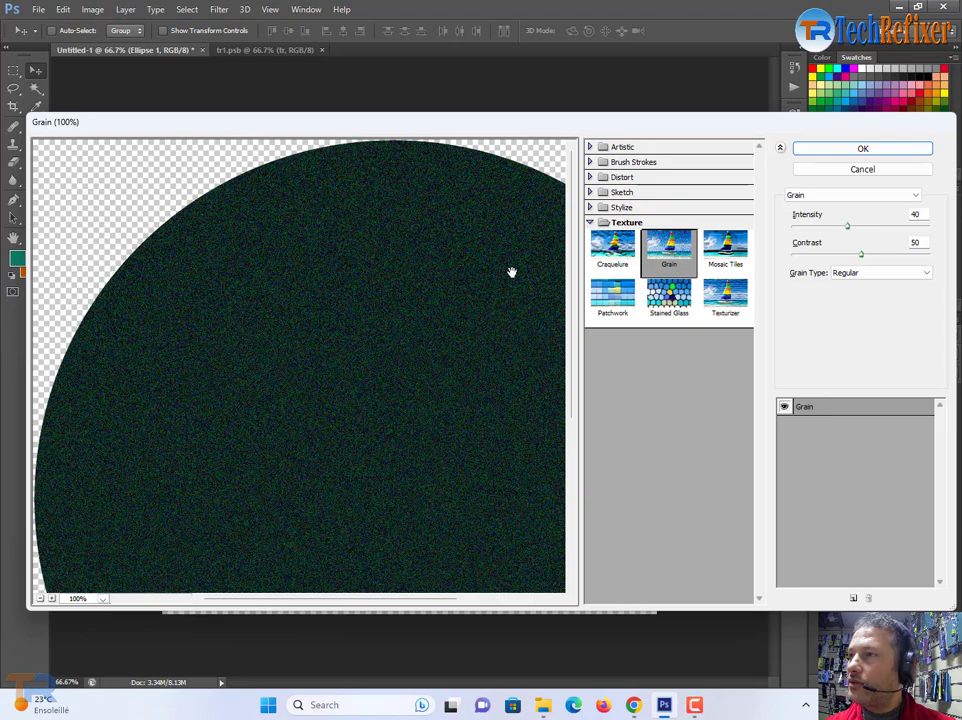
{"action": "left_click", "coordinate": [669, 293]}
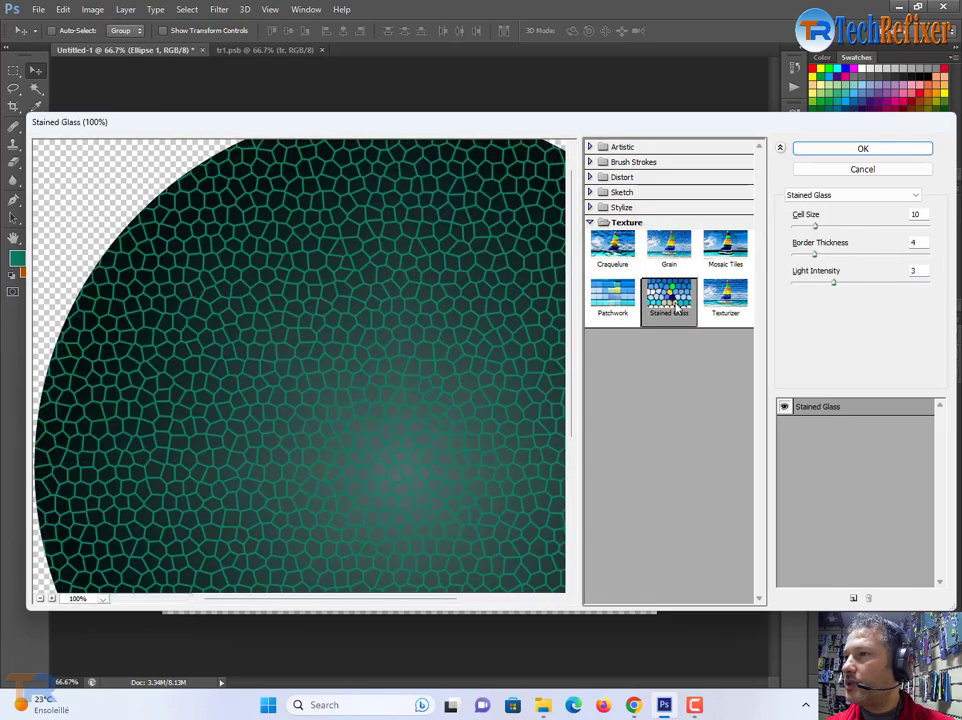
{"action": "left_click", "coordinate": [612, 293]}
{"action": "left_click", "coordinate": [627, 262]}
{"action": "left_click", "coordinate": [668, 255]}
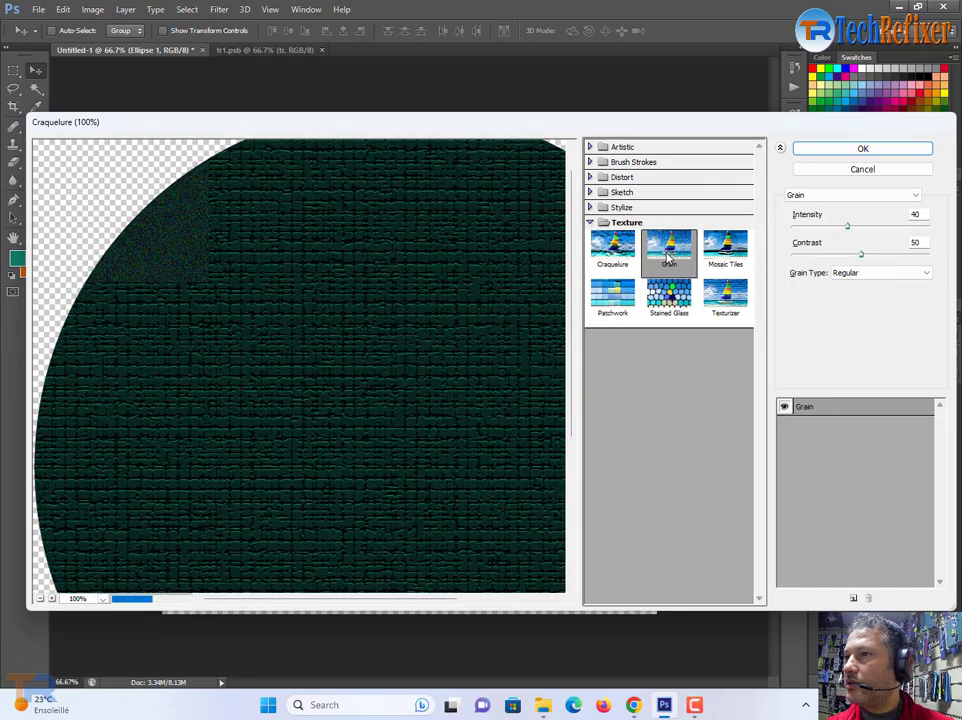
{"action": "left_click", "coordinate": [716, 263]}
{"action": "left_click", "coordinate": [725, 292]}
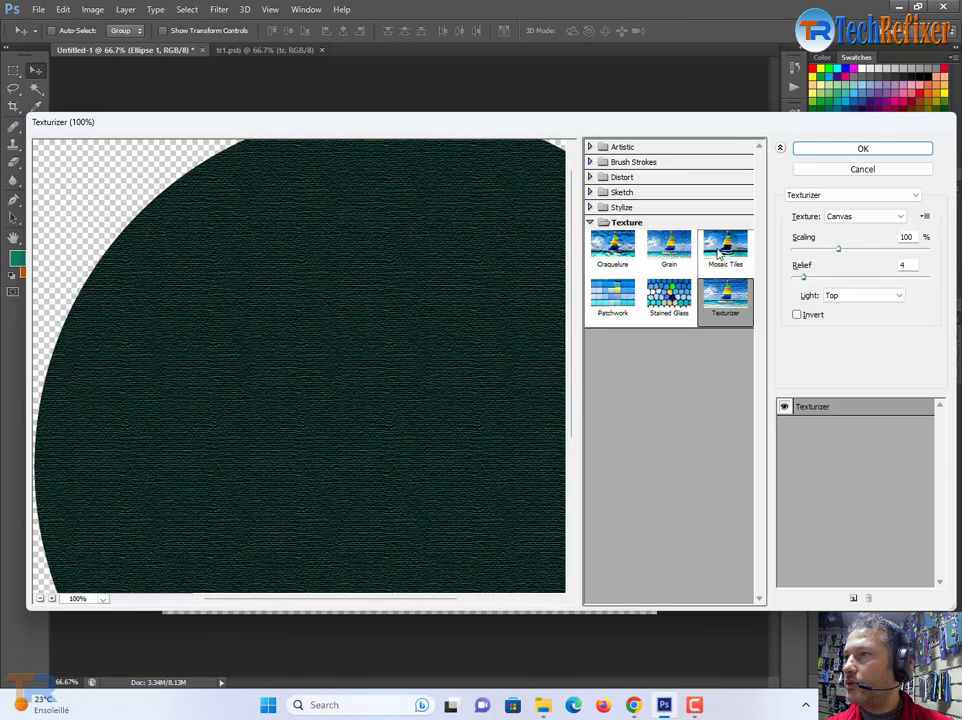
{"action": "left_click", "coordinate": [718, 254]}
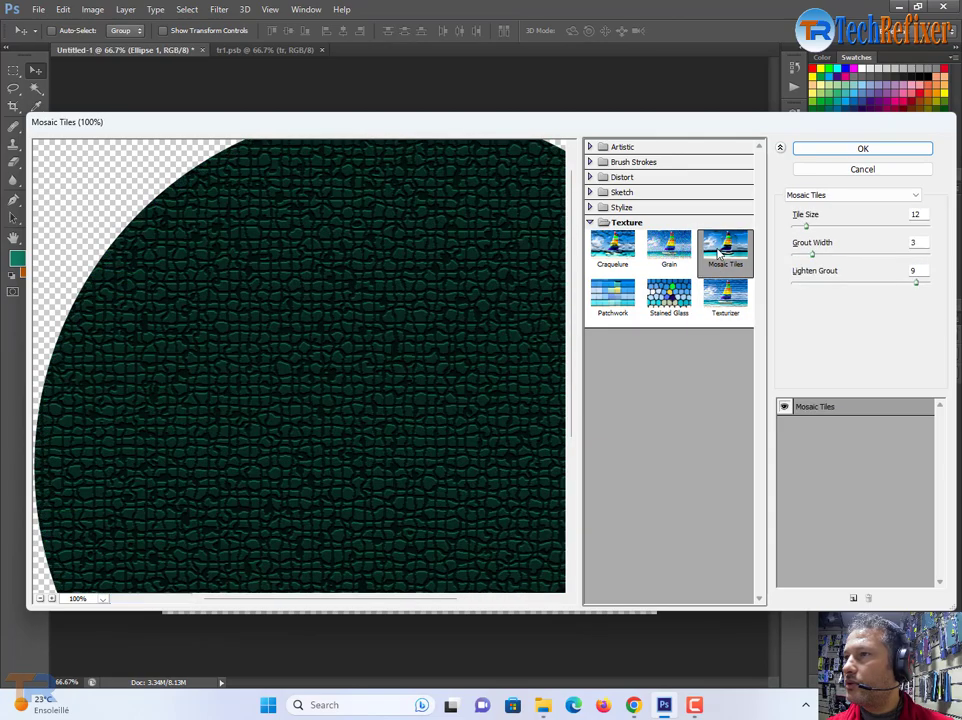
{"action": "left_click", "coordinate": [855, 150]}
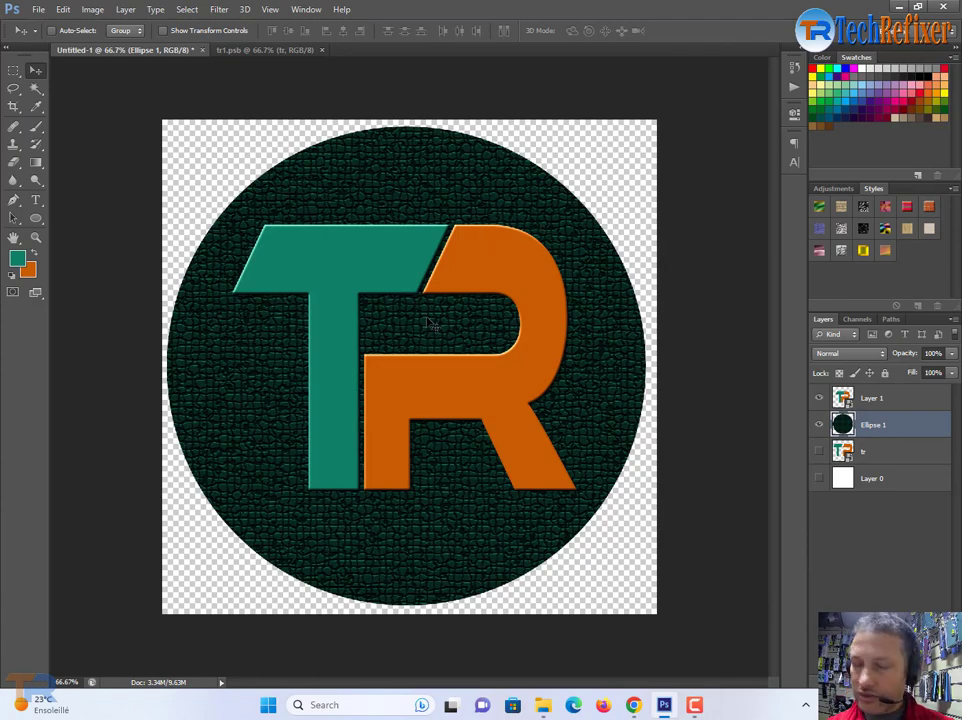
{"action": "key", "text": "ctrl+z"}
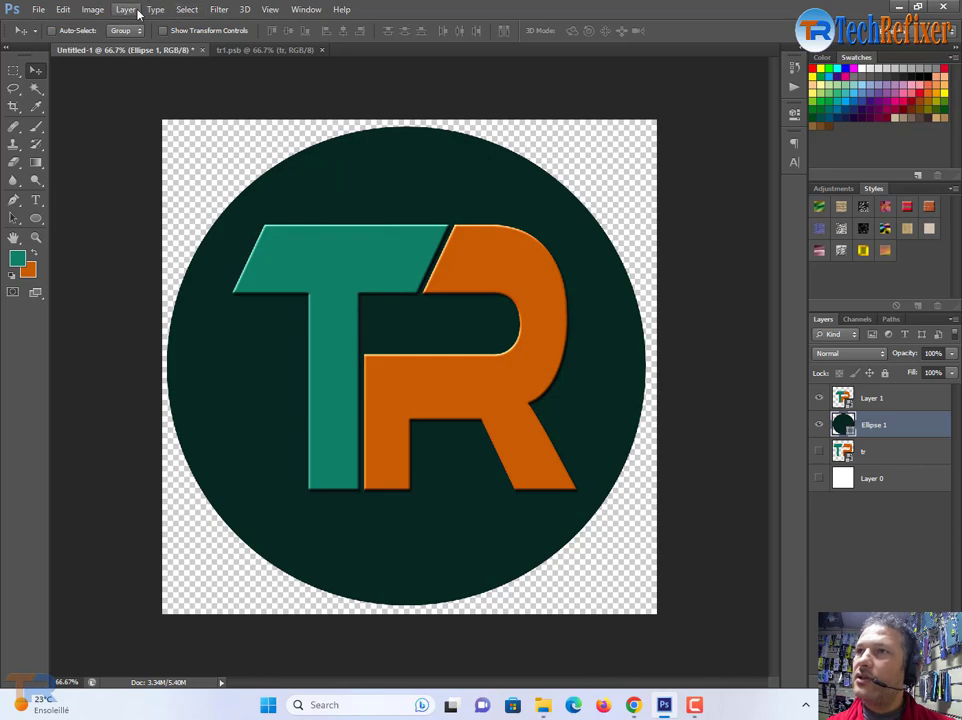
{"action": "left_click", "coordinate": [219, 9]}
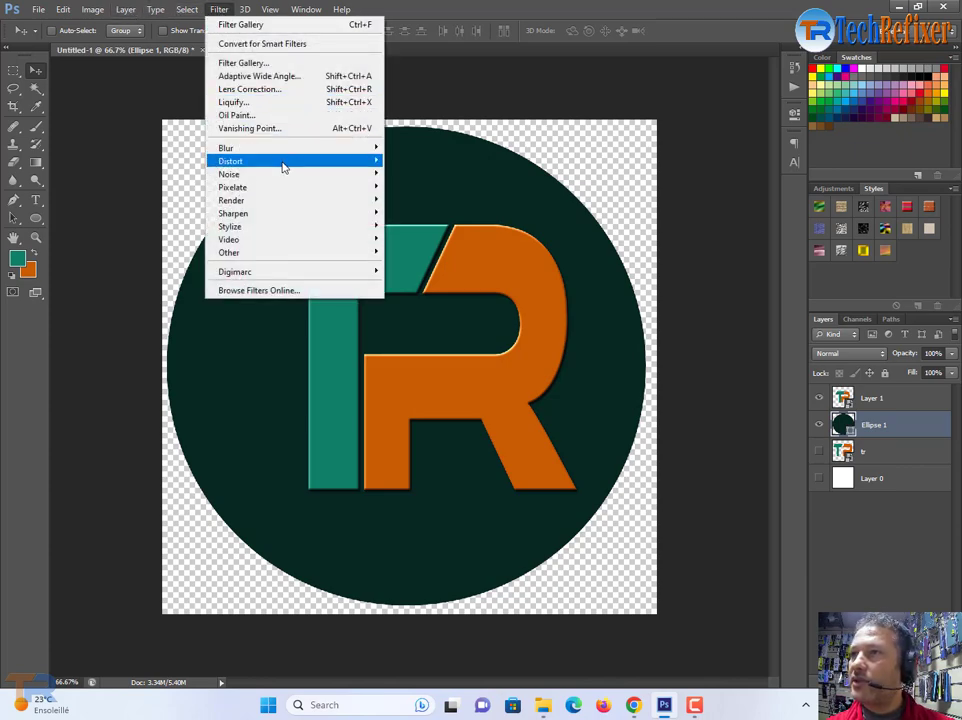
{"action": "left_click", "coordinate": [315, 64]}
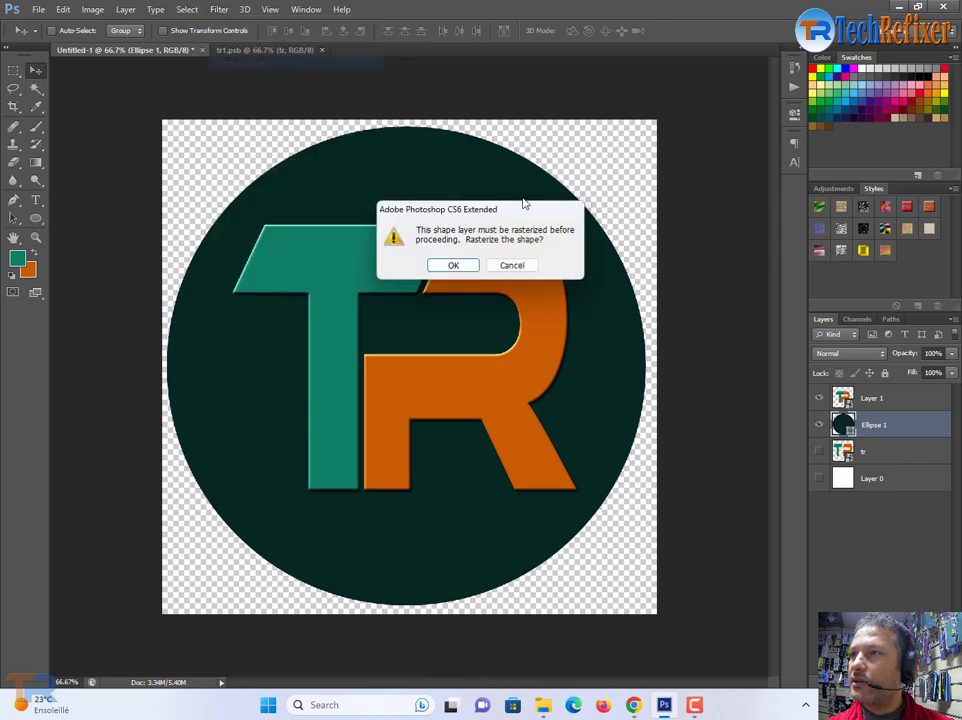
{"action": "left_click", "coordinate": [455, 265]}
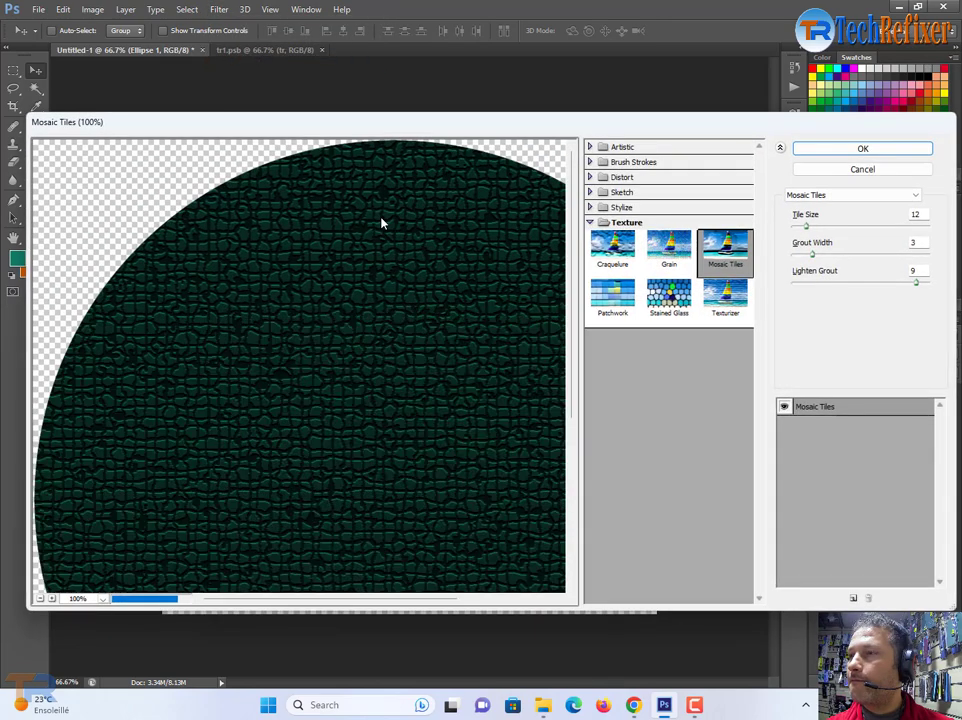
{"action": "left_click", "coordinate": [680, 252]}
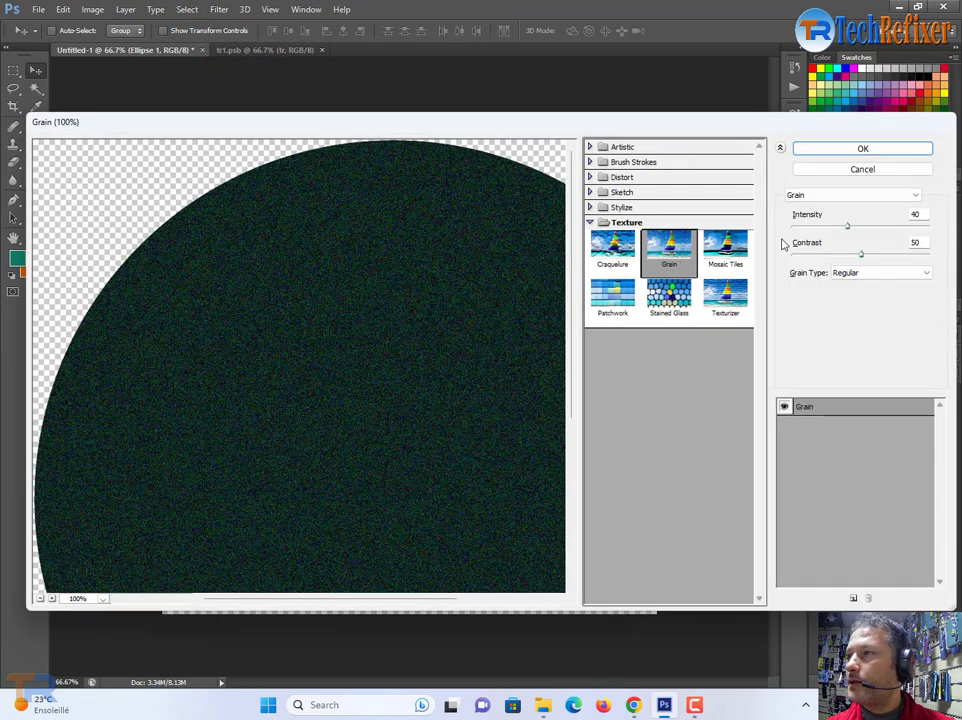
{"action": "left_click", "coordinate": [823, 154]}
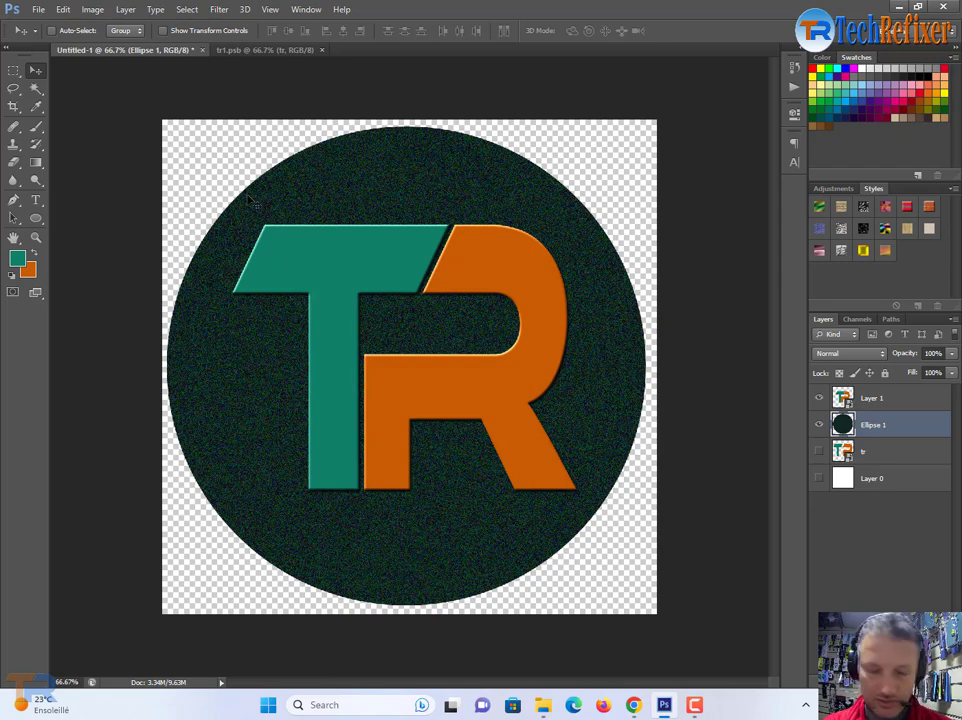
{"action": "key", "text": "ctrl+z"}
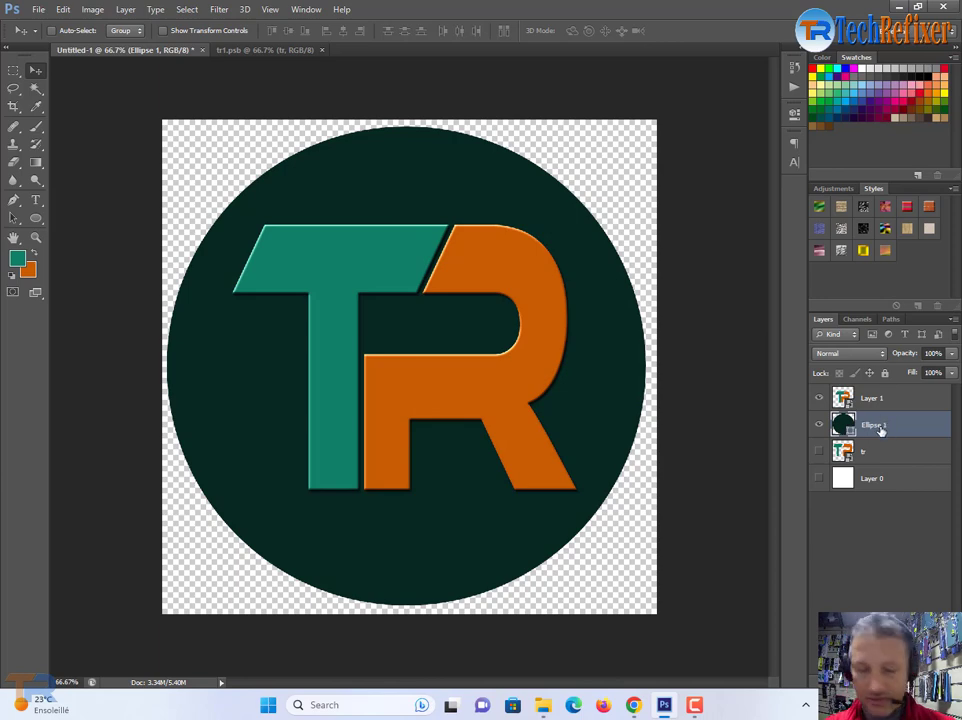
Duplicate the circle layer, hide the original, and try default preset styles on the copy
{"action": "key", "text": "ctrl+j"}
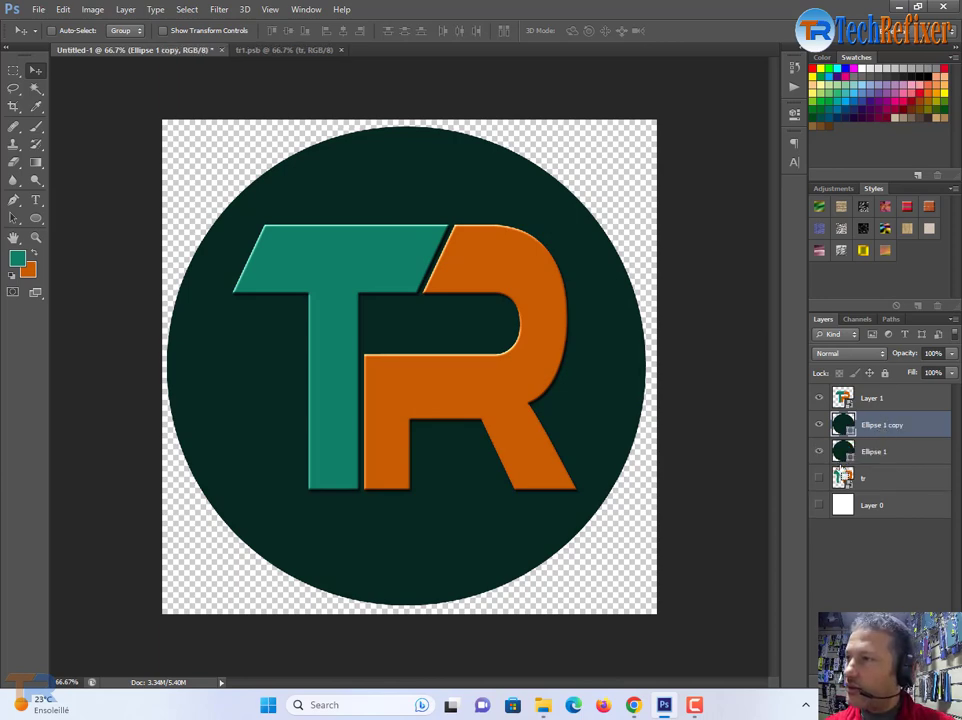
{"action": "left_click", "coordinate": [819, 452]}
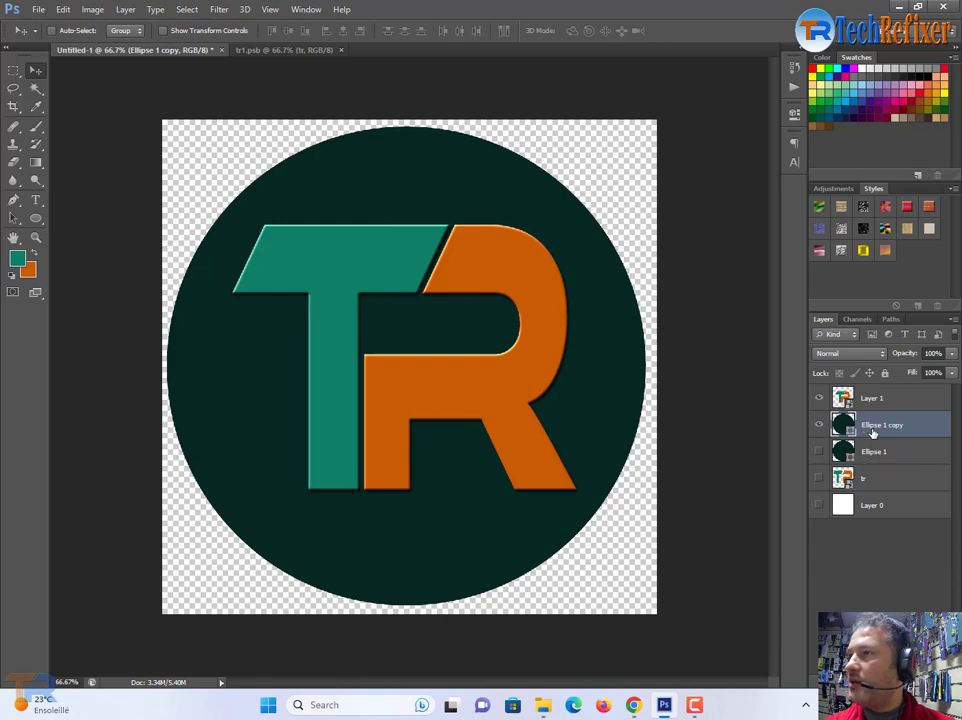
{"action": "left_click", "coordinate": [840, 189]}
{"action": "left_click", "coordinate": [873, 189]}
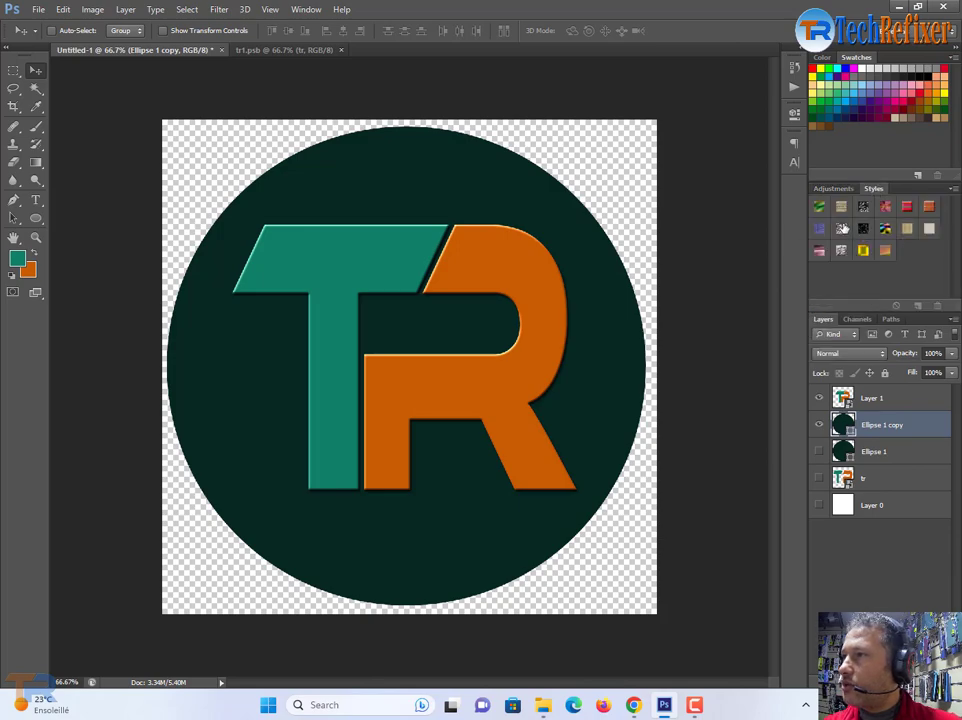
{"action": "left_click", "coordinate": [841, 229]}
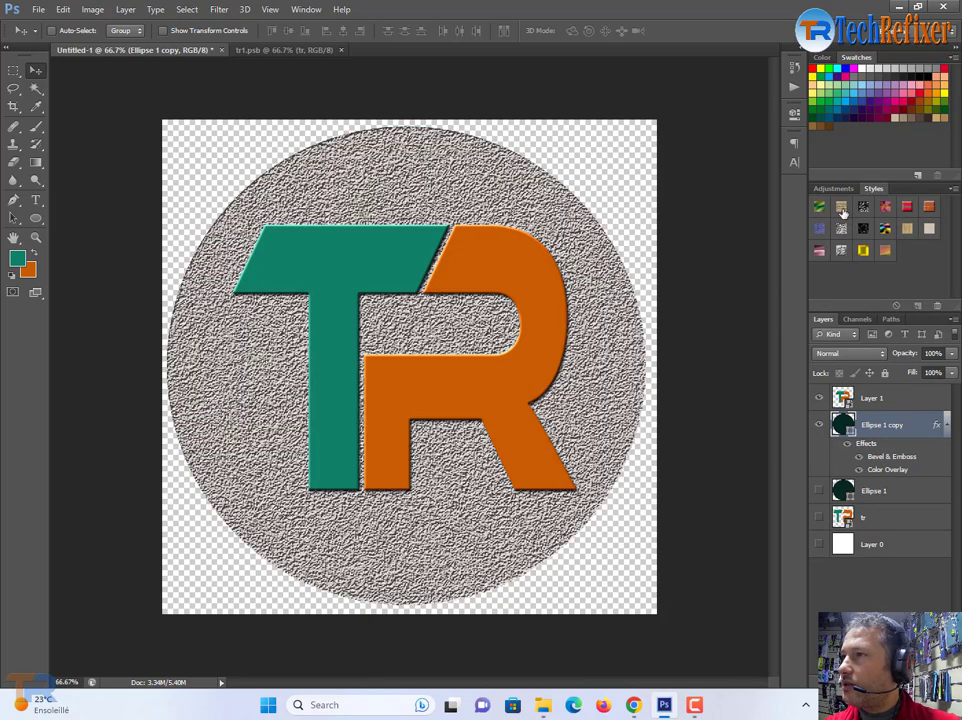
{"action": "left_click", "coordinate": [840, 207]}
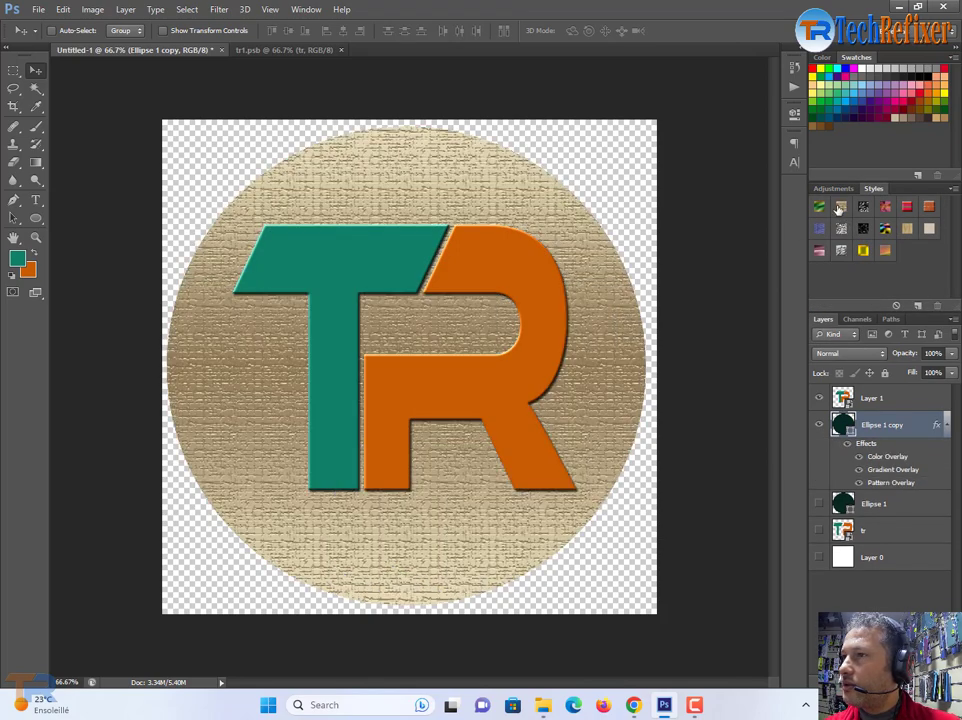
{"action": "left_click", "coordinate": [886, 207]}
{"action": "left_click", "coordinate": [907, 228]}
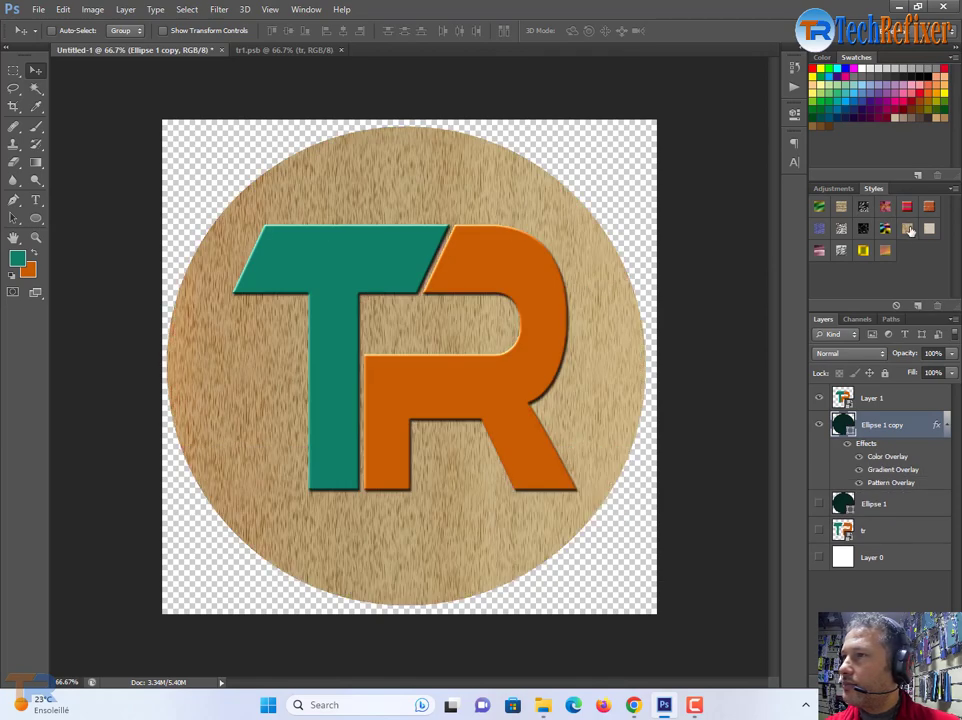
{"action": "left_click", "coordinate": [929, 229]}
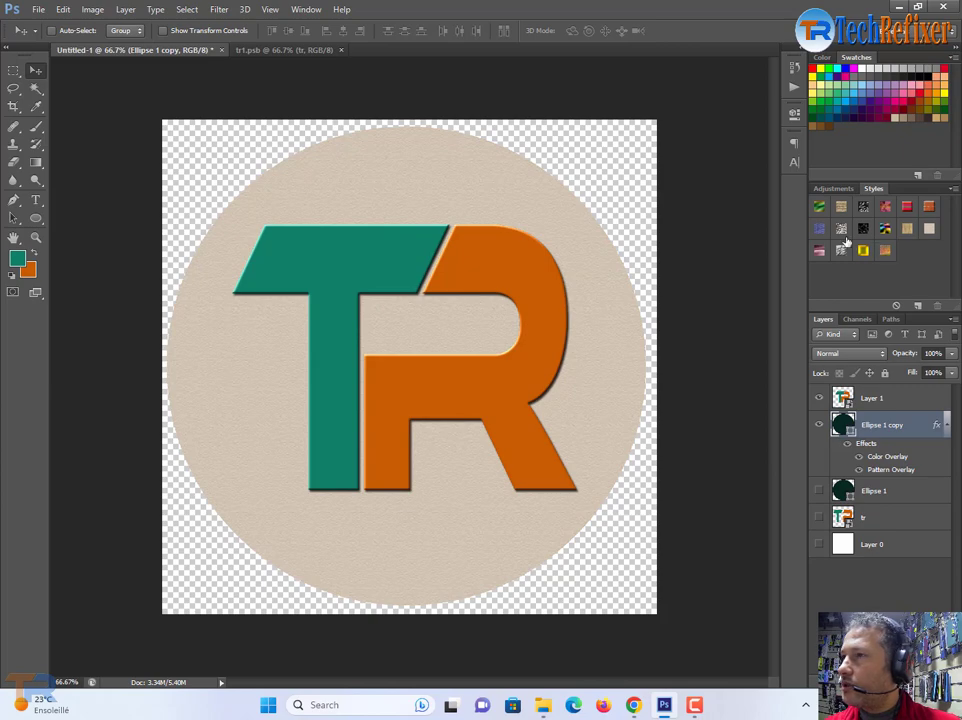
Load the Buttons style set and try button styles, ending on white fill with blue rim
{"action": "left_click", "coordinate": [948, 189]}
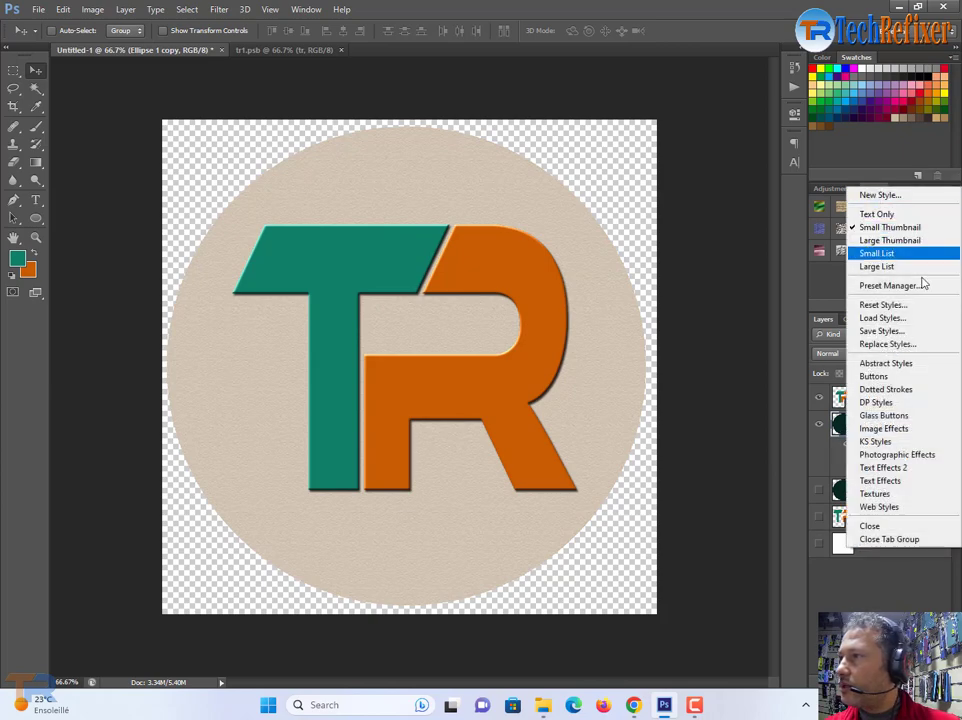
{"action": "left_click", "coordinate": [900, 377]}
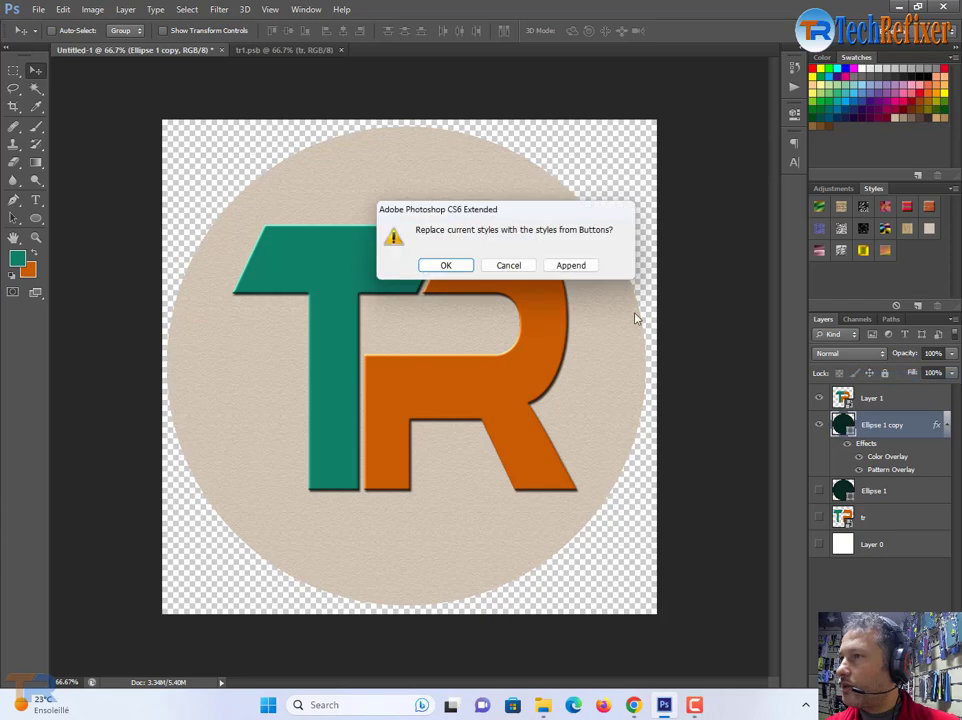
{"action": "left_click", "coordinate": [450, 268]}
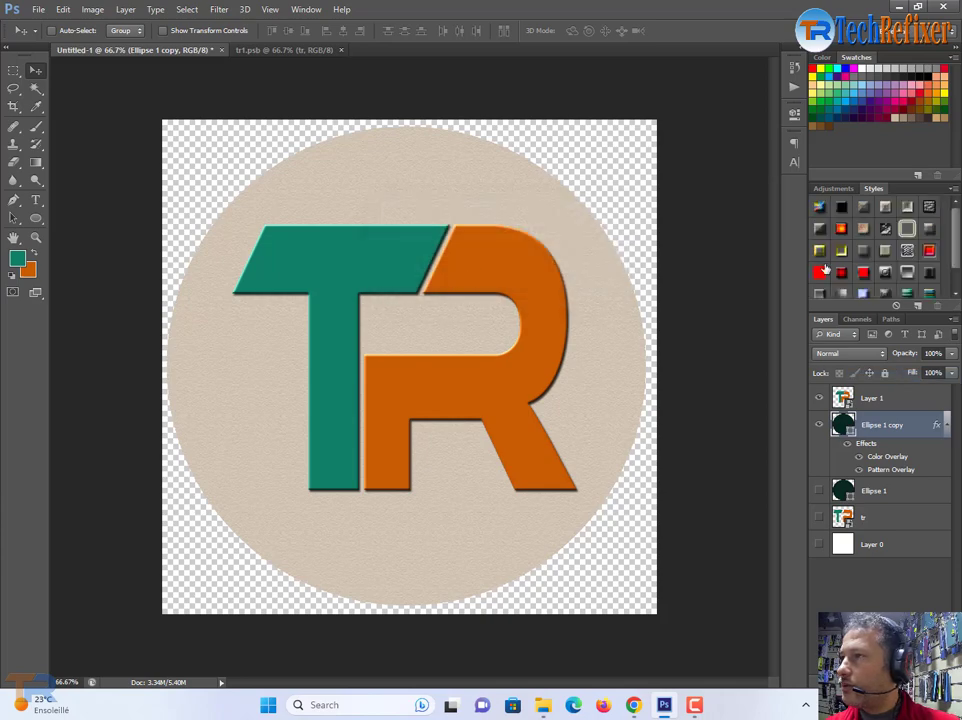
{"action": "left_click", "coordinate": [864, 208]}
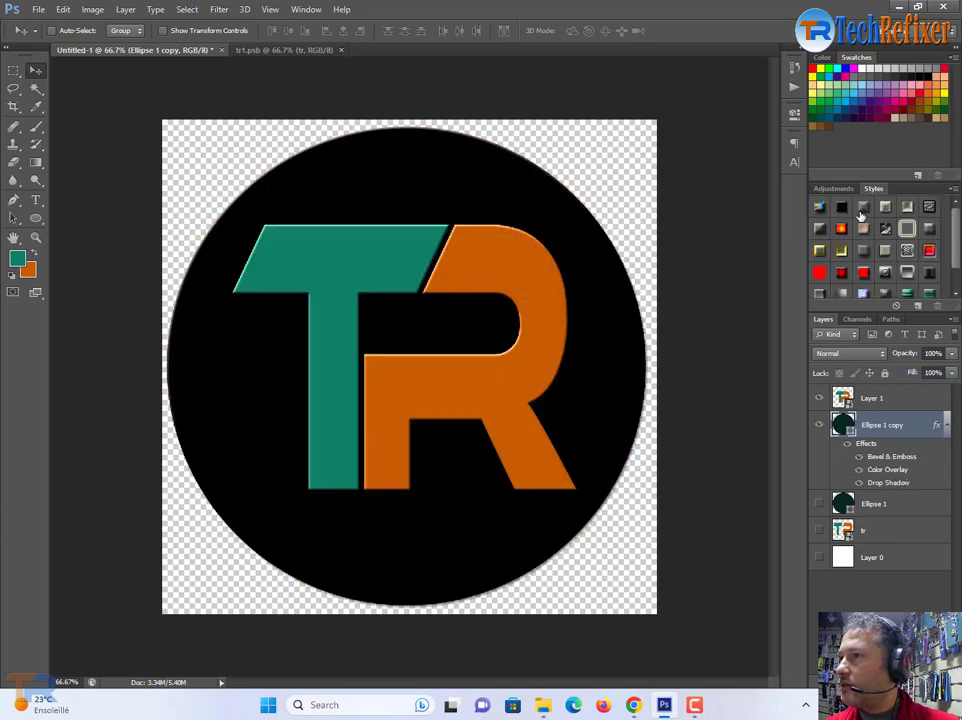
{"action": "left_click", "coordinate": [883, 208]}
{"action": "left_click", "coordinate": [883, 208]}
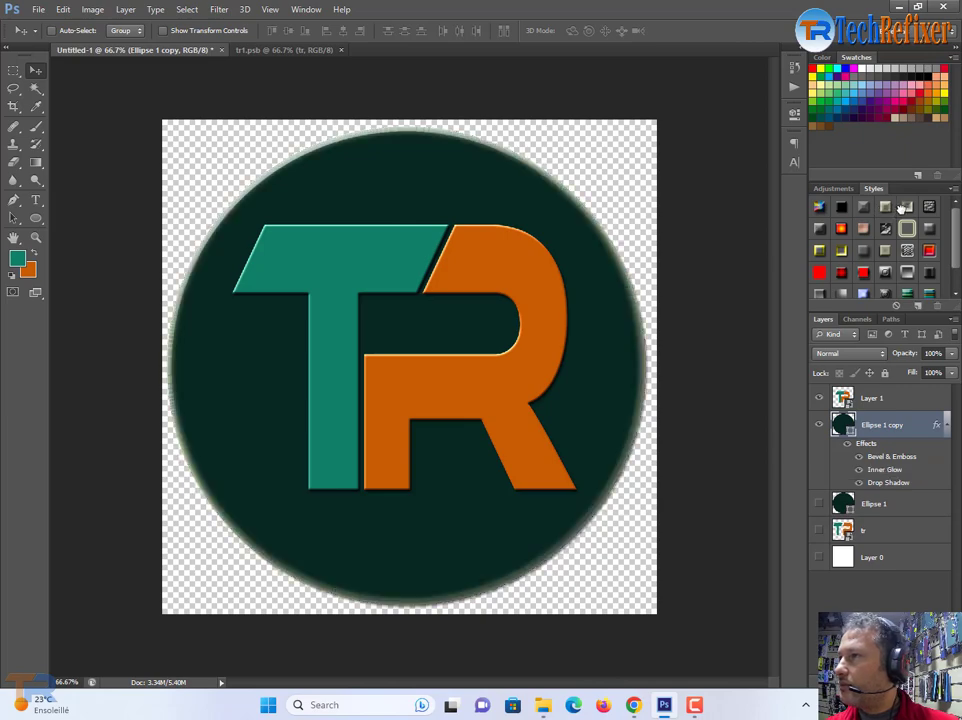
{"action": "left_click", "coordinate": [910, 254]}
{"action": "left_click", "coordinate": [885, 250]}
{"action": "left_click", "coordinate": [885, 272]}
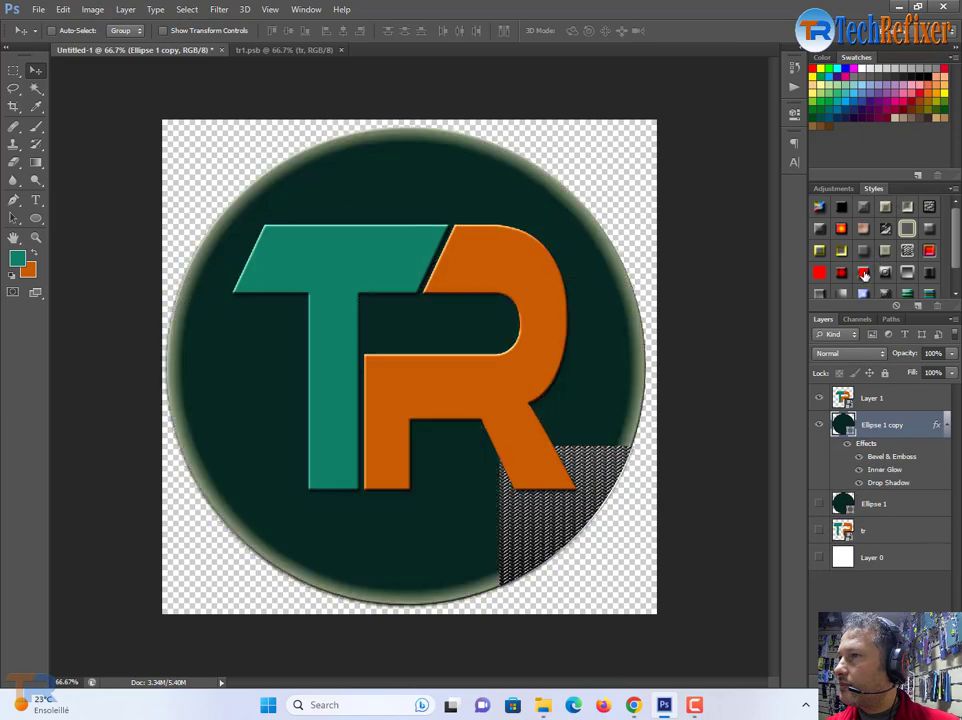
{"action": "left_click", "coordinate": [841, 272]}
{"action": "left_click", "coordinate": [863, 272]}
{"action": "scroll", "coordinate": [873, 278], "scroll_direction": "down", "scroll_amount": 1}
{"action": "left_click", "coordinate": [873, 276]}
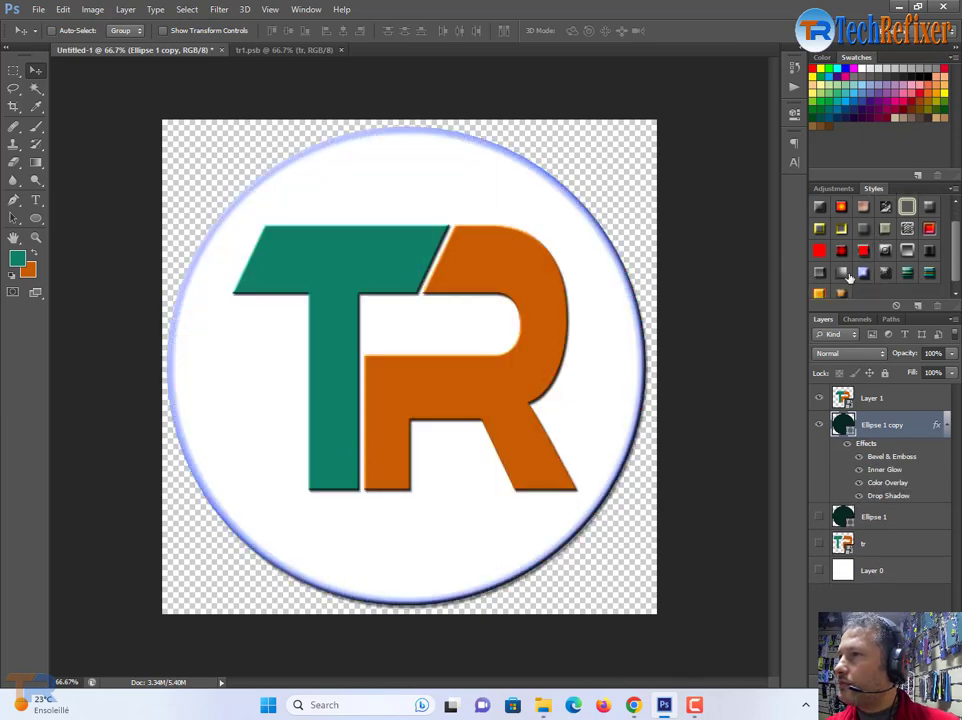
Load the Abstract Styles set and try several abstract texture styles on the circle
{"action": "left_click", "coordinate": [953, 188]}
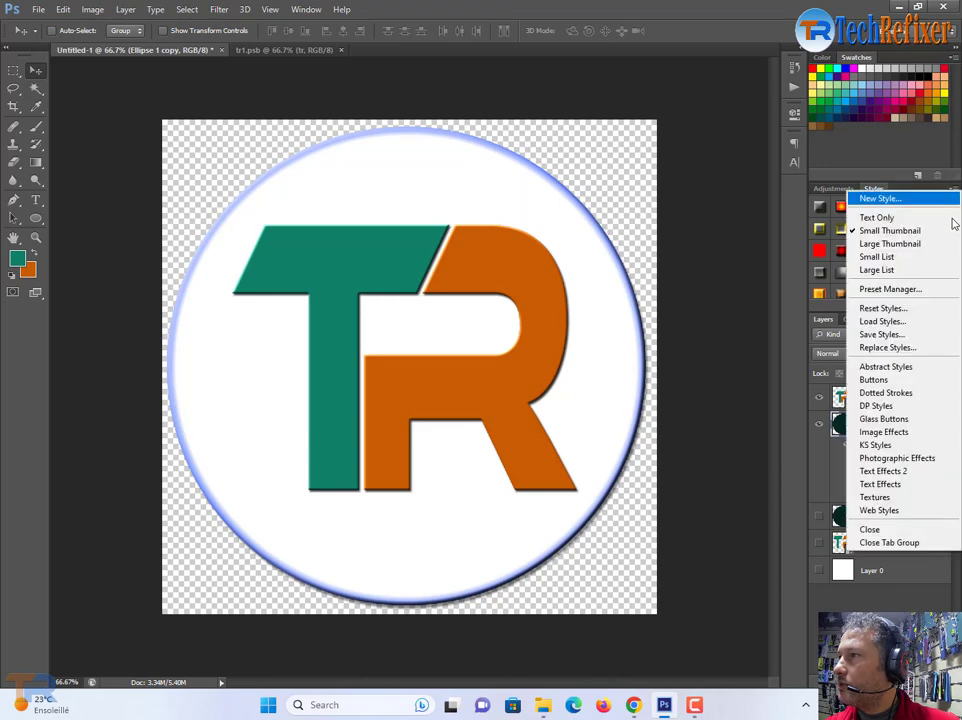
{"action": "left_click", "coordinate": [880, 367]}
{"action": "left_click", "coordinate": [465, 266]}
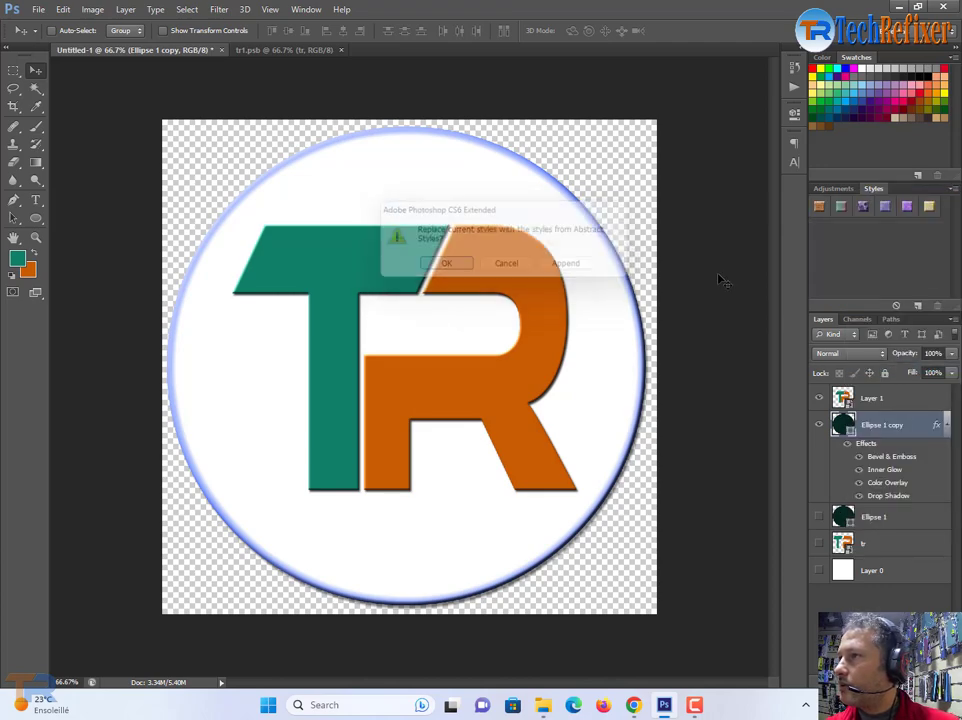
{"action": "left_click", "coordinate": [839, 207]}
{"action": "left_click", "coordinate": [864, 209]}
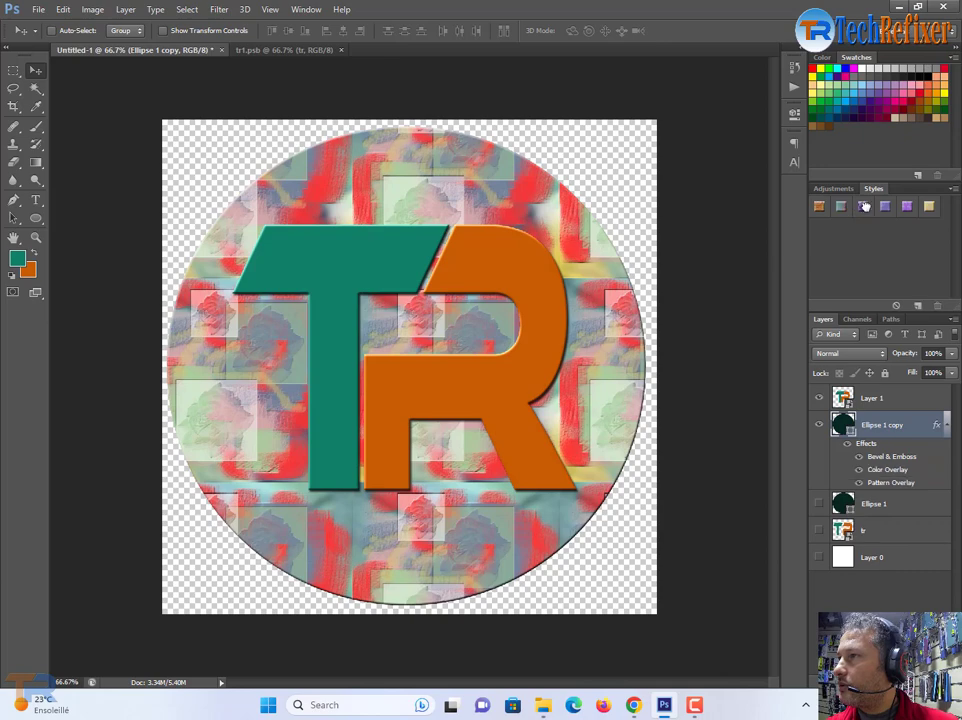
{"action": "left_click", "coordinate": [911, 213]}
{"action": "left_click", "coordinate": [928, 206]}
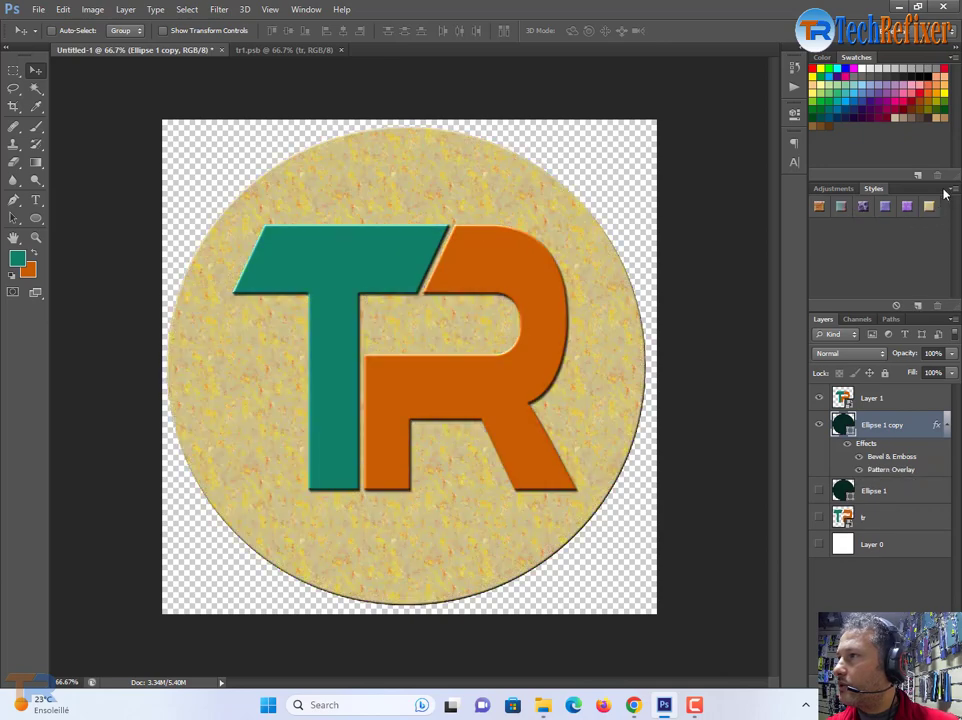
Restore the default style set and apply the glossy blue button style to the circle
{"action": "left_click", "coordinate": [952, 188]}
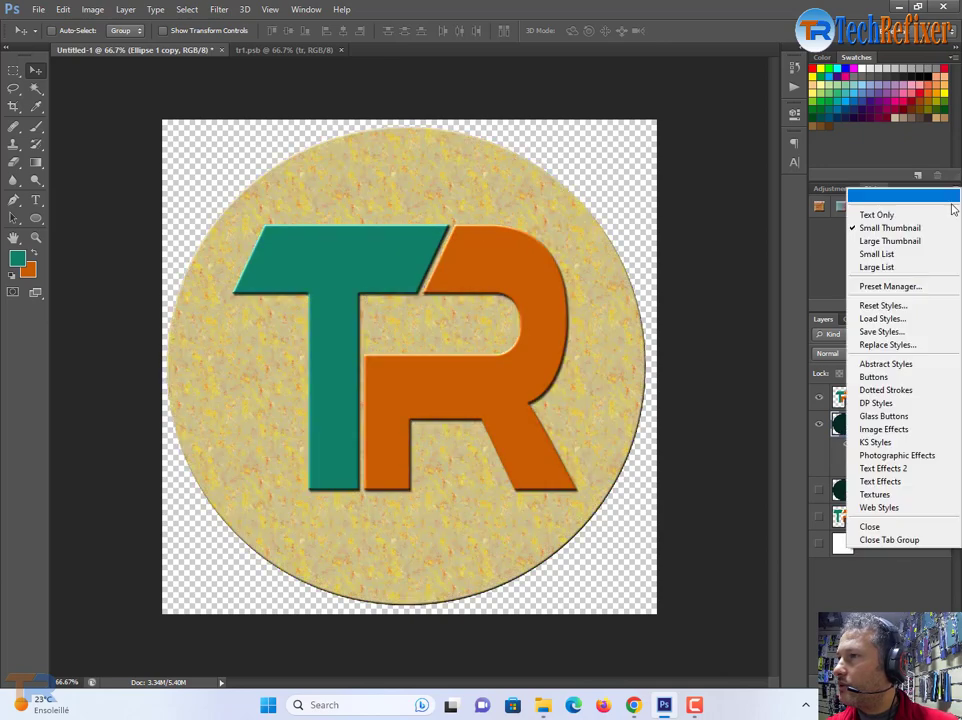
{"action": "left_click", "coordinate": [905, 306]}
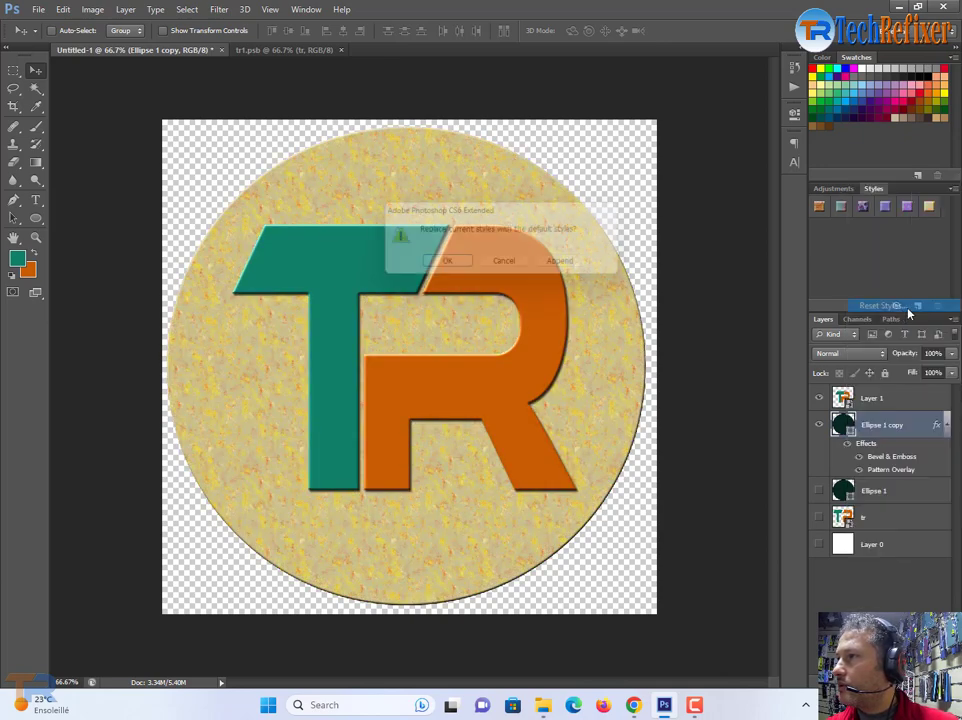
{"action": "left_click", "coordinate": [462, 267]}
{"action": "left_click", "coordinate": [842, 207]}
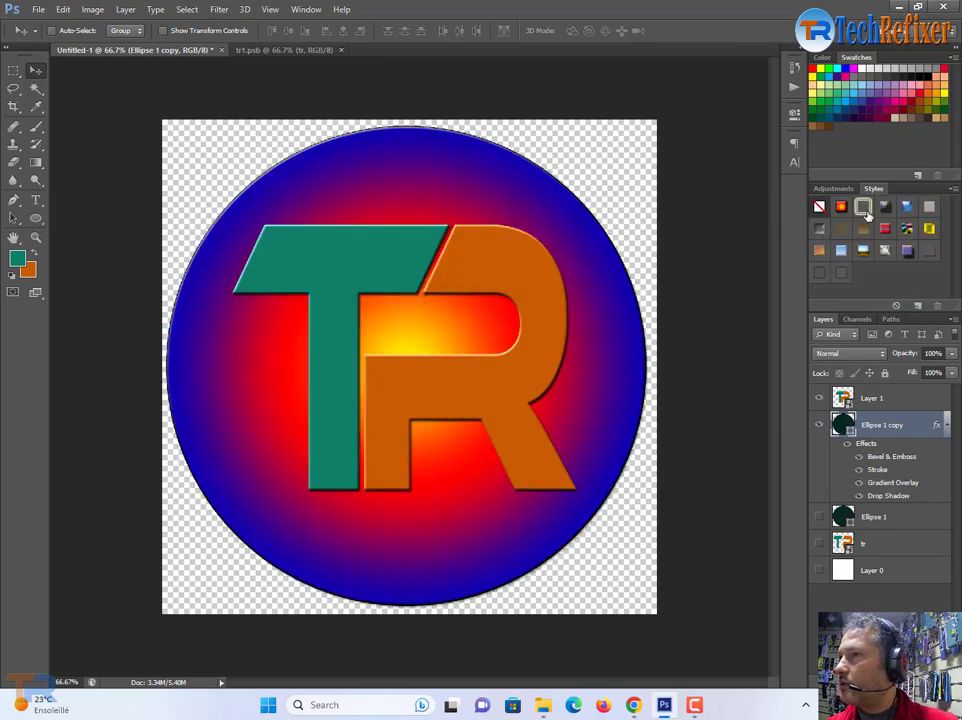
{"action": "left_click", "coordinate": [863, 207]}
{"action": "left_click", "coordinate": [885, 207]}
{"action": "left_click", "coordinate": [906, 207]}
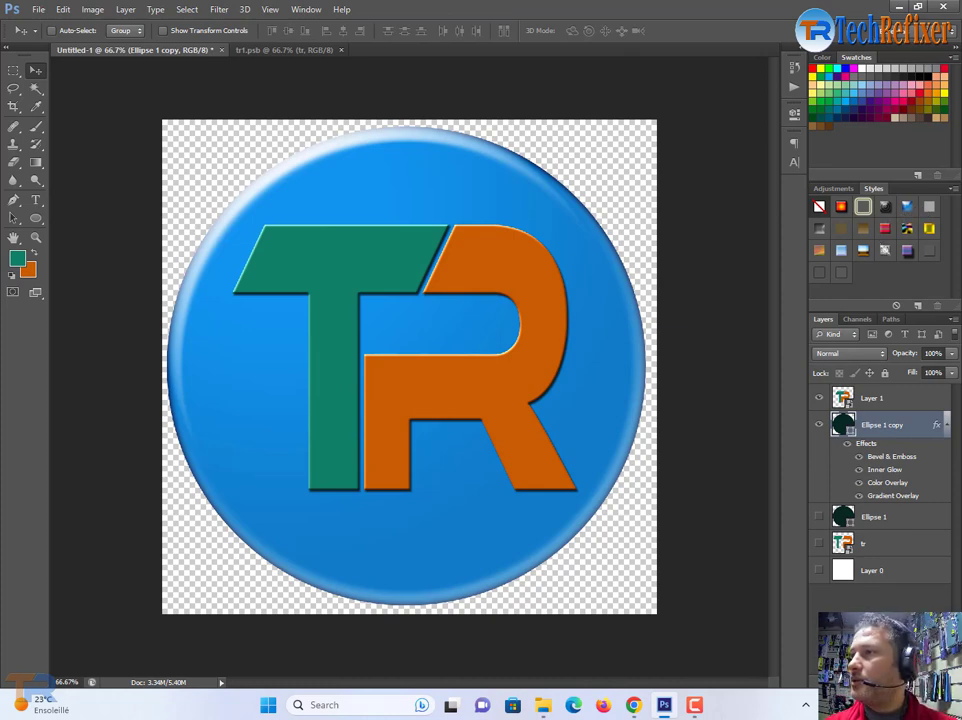
Start Save As and create and enter a new 'logo' folder on the Desktop
{"action": "left_click", "coordinate": [35, 12]}
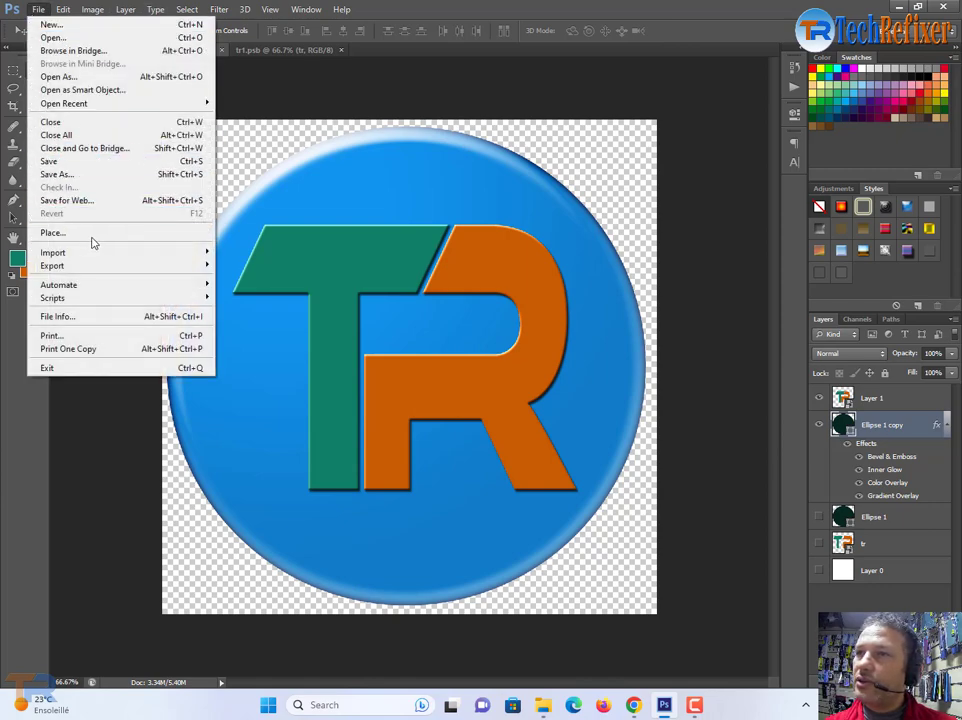
{"action": "left_click", "coordinate": [69, 178]}
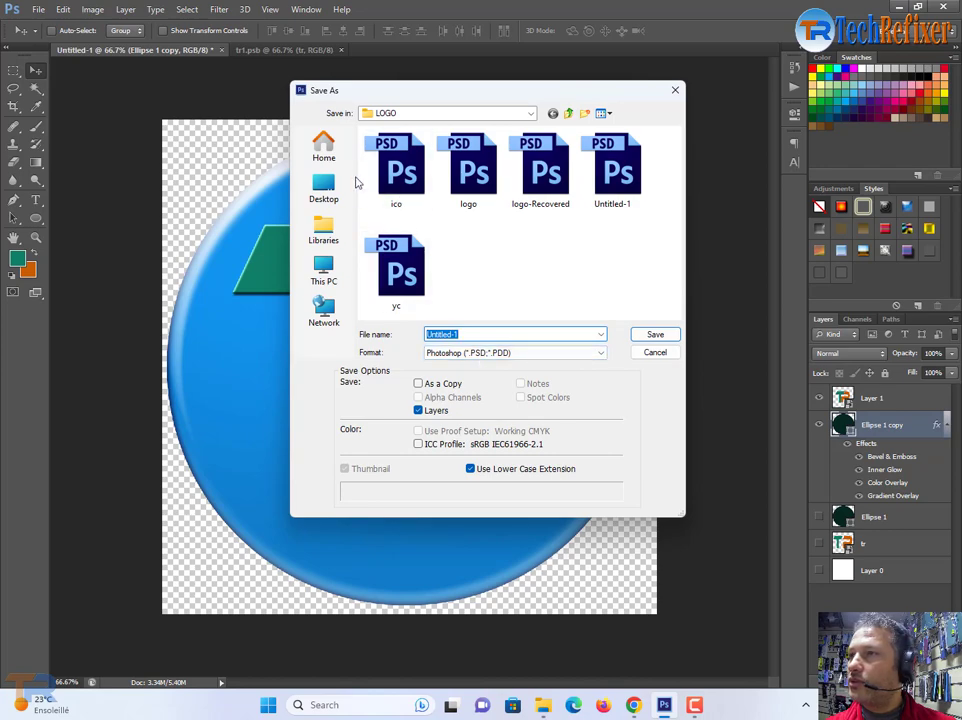
{"action": "left_click", "coordinate": [323, 185]}
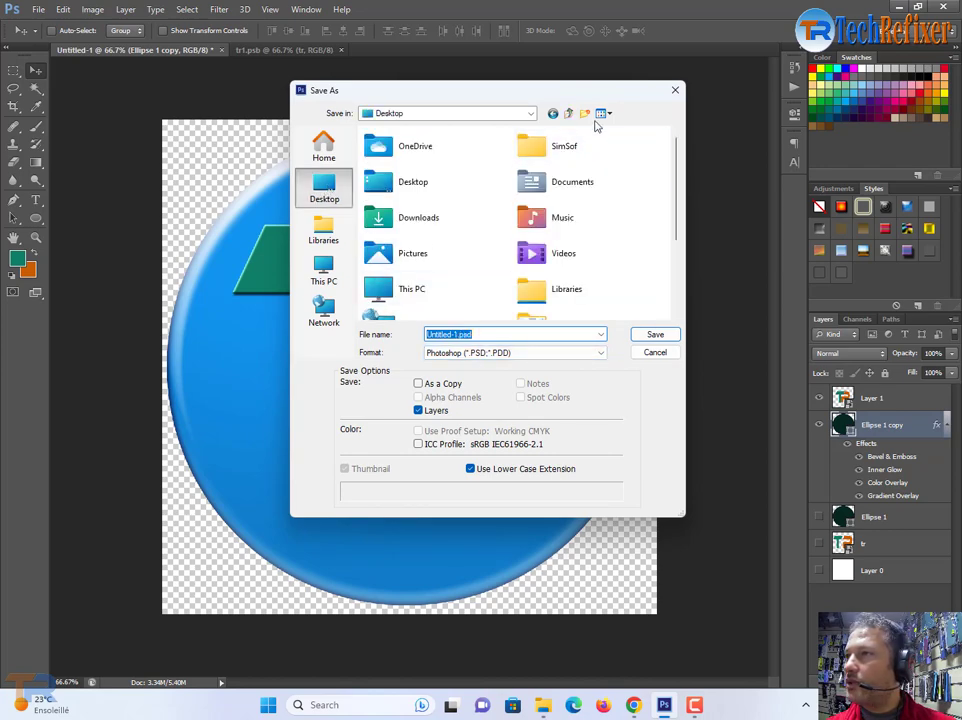
{"action": "left_click", "coordinate": [585, 114]}
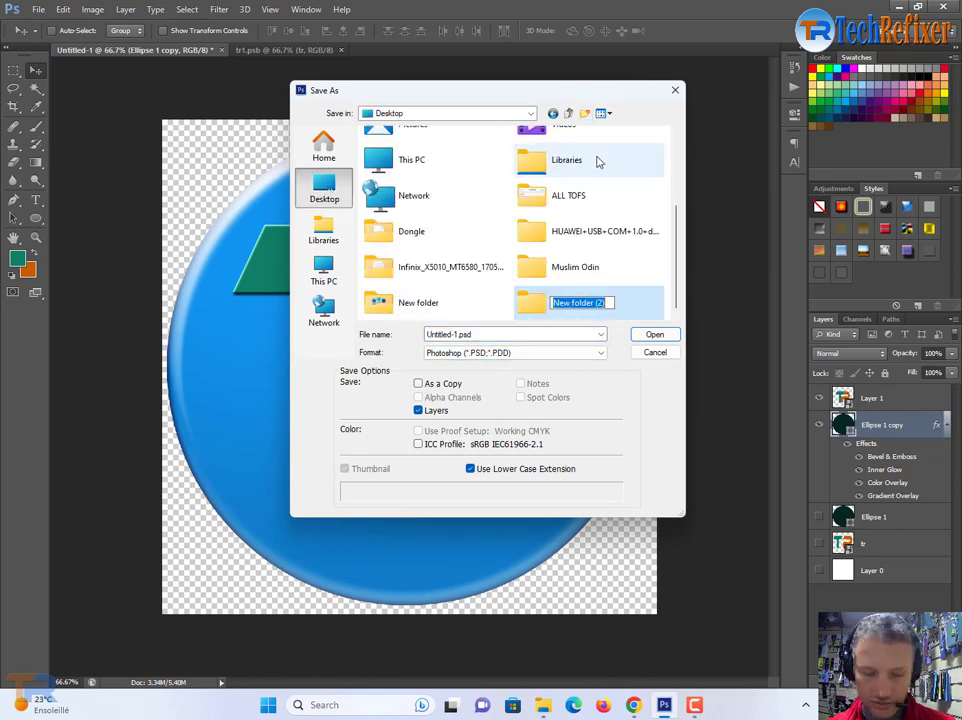
{"action": "type", "text": "logo"}
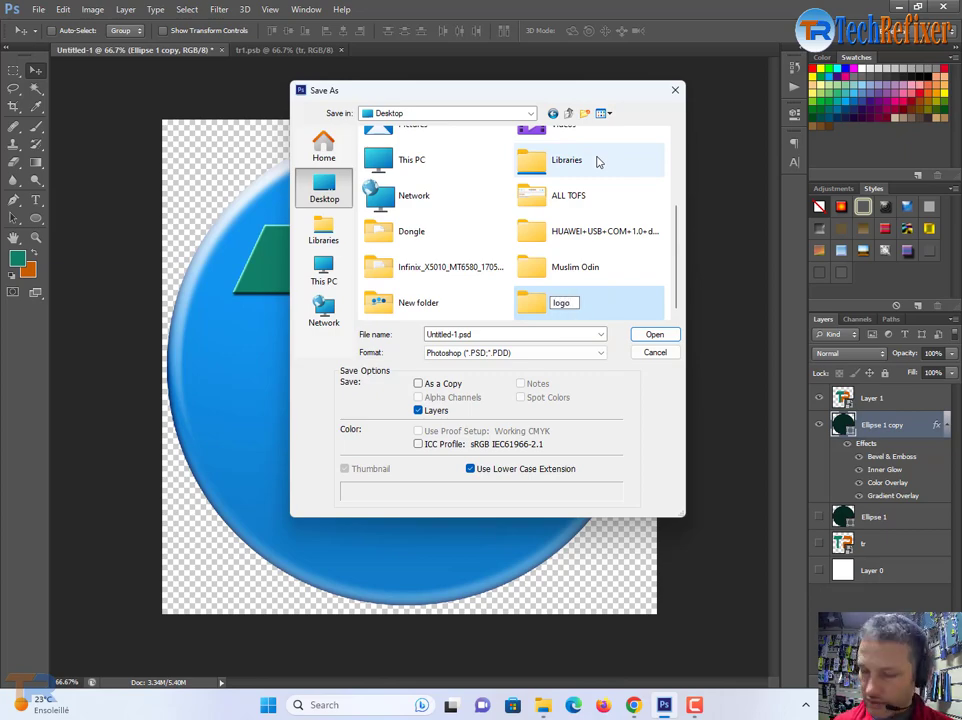
{"action": "key", "text": "Return"}
{"action": "key", "text": "Return"}
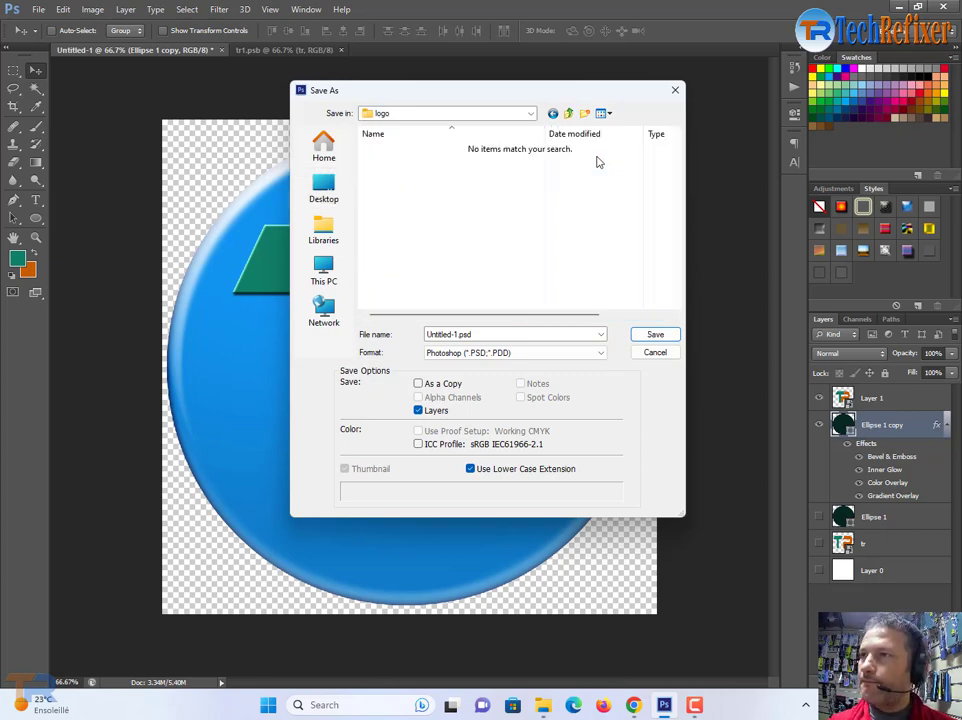
Save the image as PNG named 01, accepting the default PNG options
{"action": "left_click", "coordinate": [514, 353]}
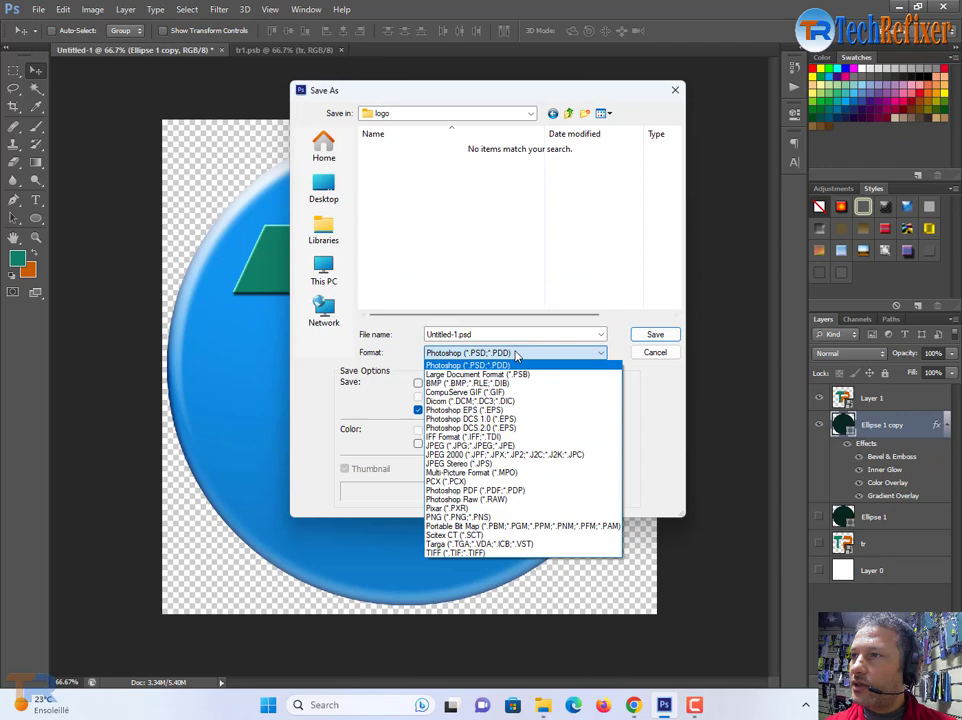
{"action": "left_click", "coordinate": [484, 518]}
{"action": "double_click", "coordinate": [472, 334]}
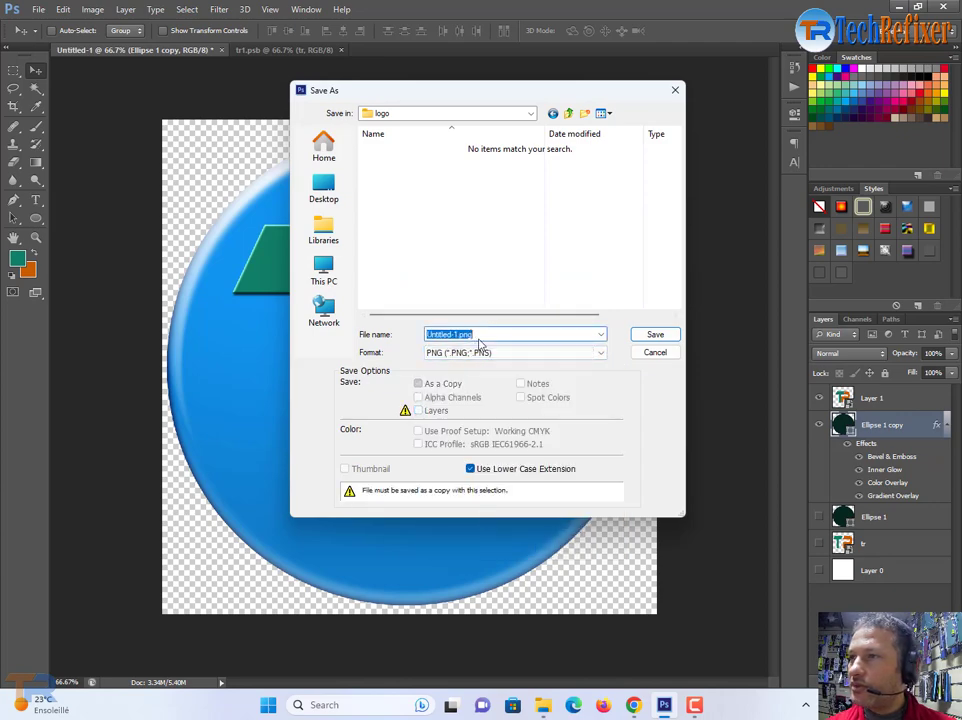
{"action": "type", "text": "01"}
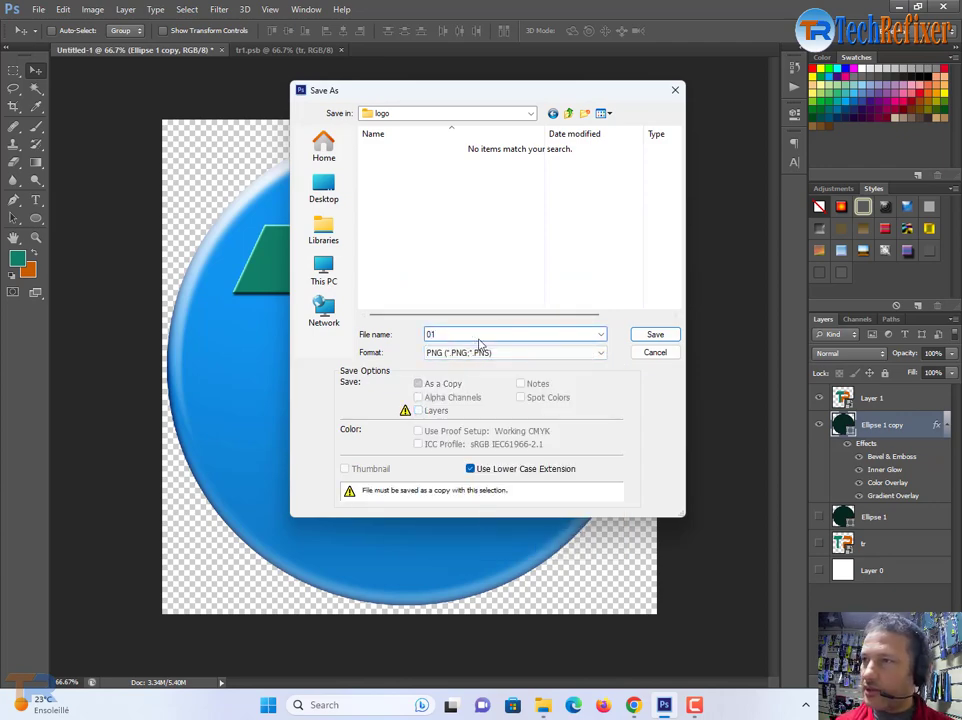
{"action": "key", "text": "Return"}
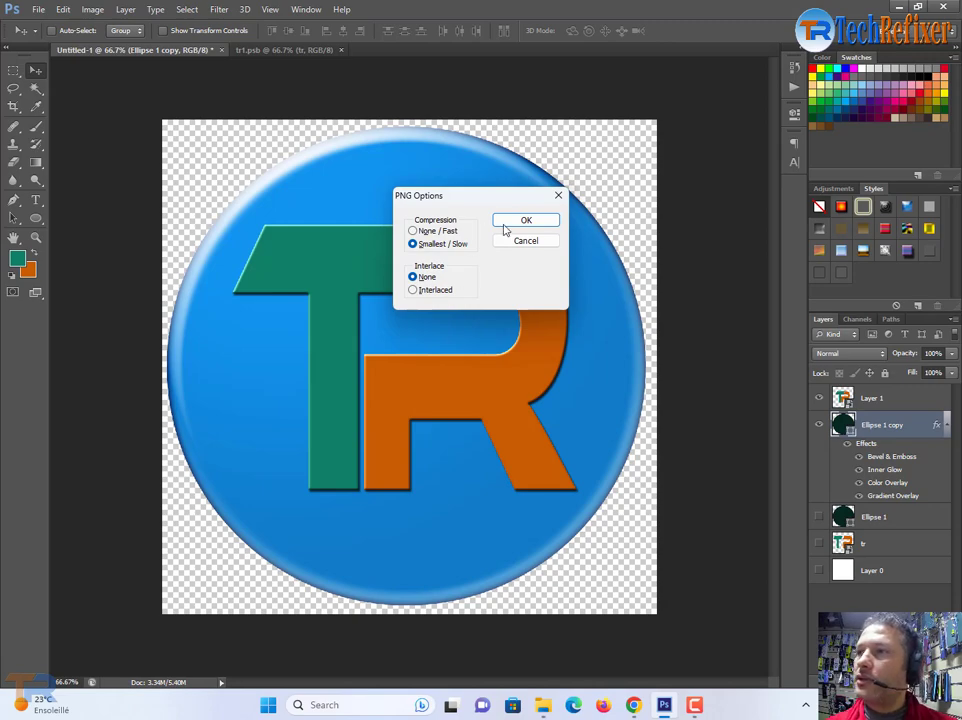
{"action": "left_click", "coordinate": [514, 222]}
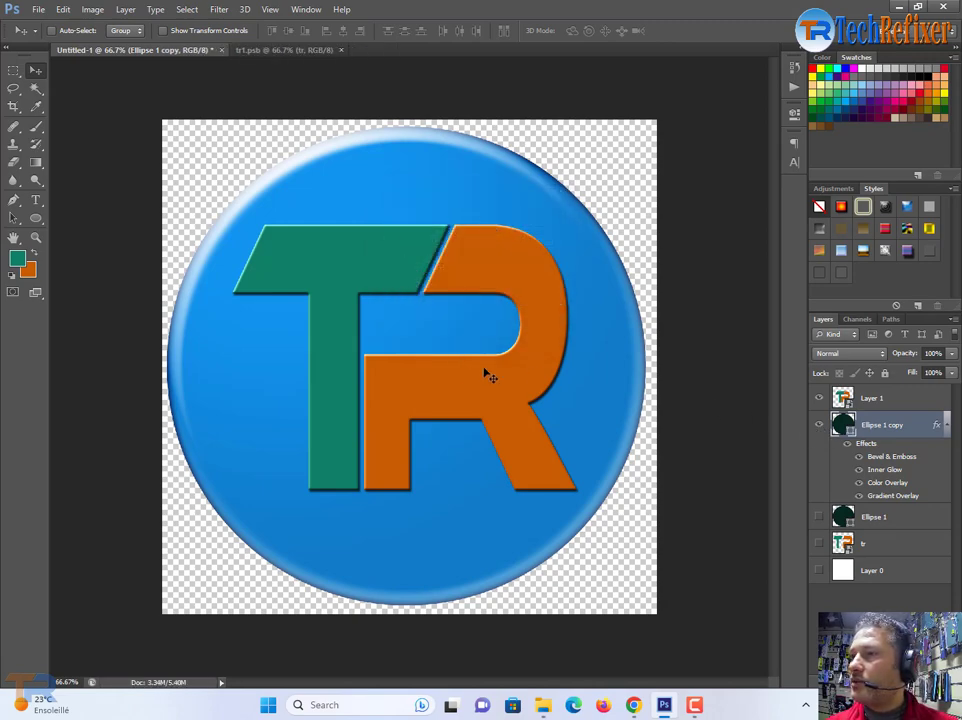
Hide the Ellipse 1 copy circle and save the bare letters as PNG named 02
{"action": "left_click", "coordinate": [820, 430]}
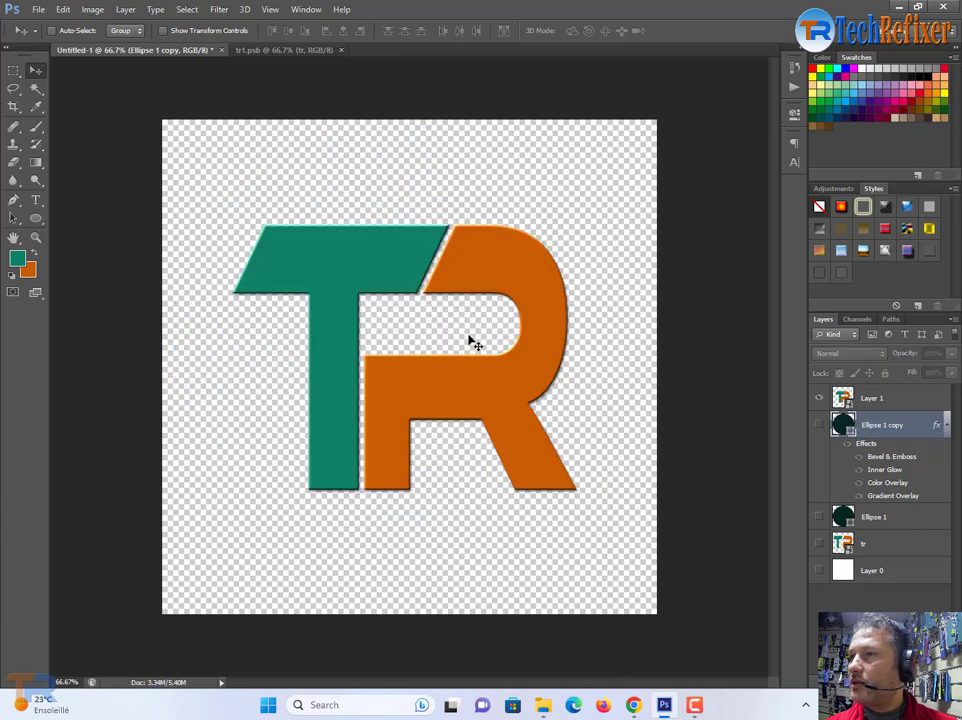
{"action": "left_click", "coordinate": [36, 9]}
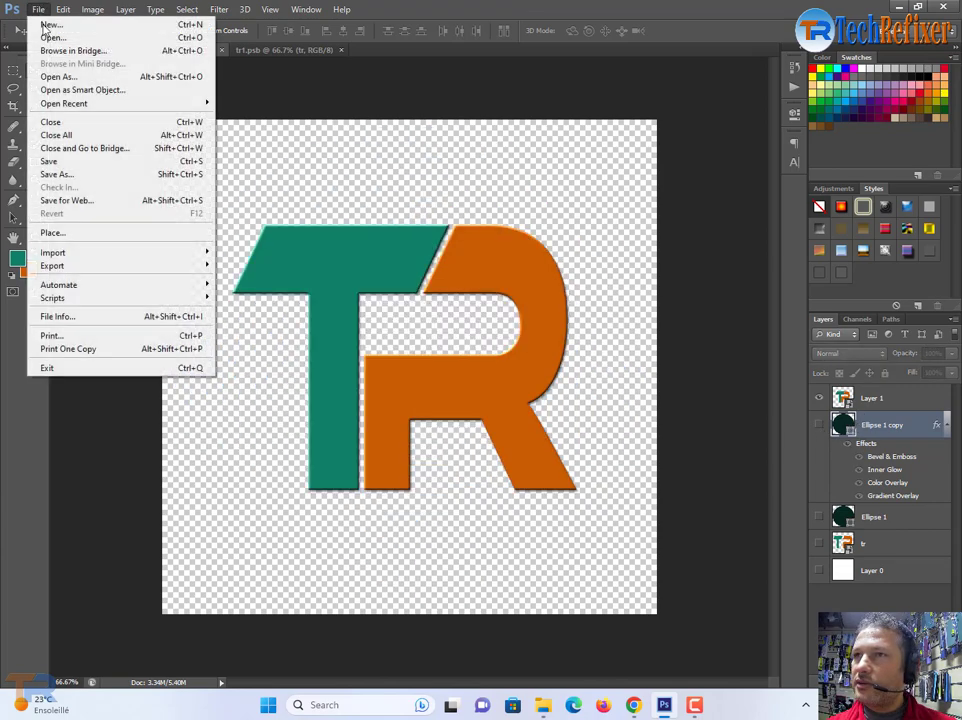
{"action": "left_click", "coordinate": [83, 175]}
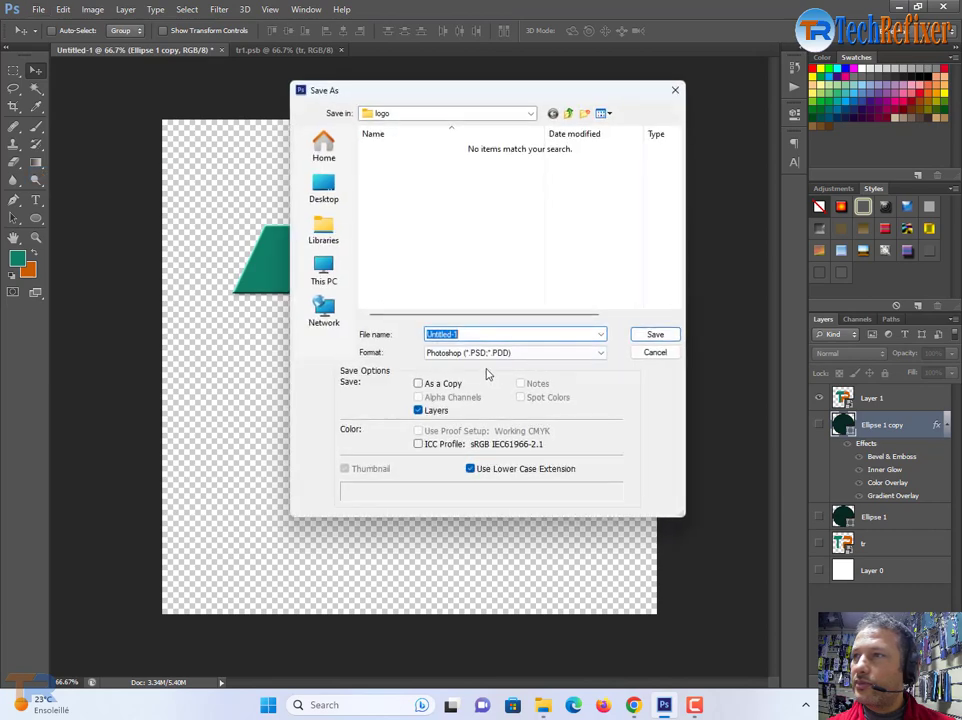
{"action": "left_click", "coordinate": [477, 353]}
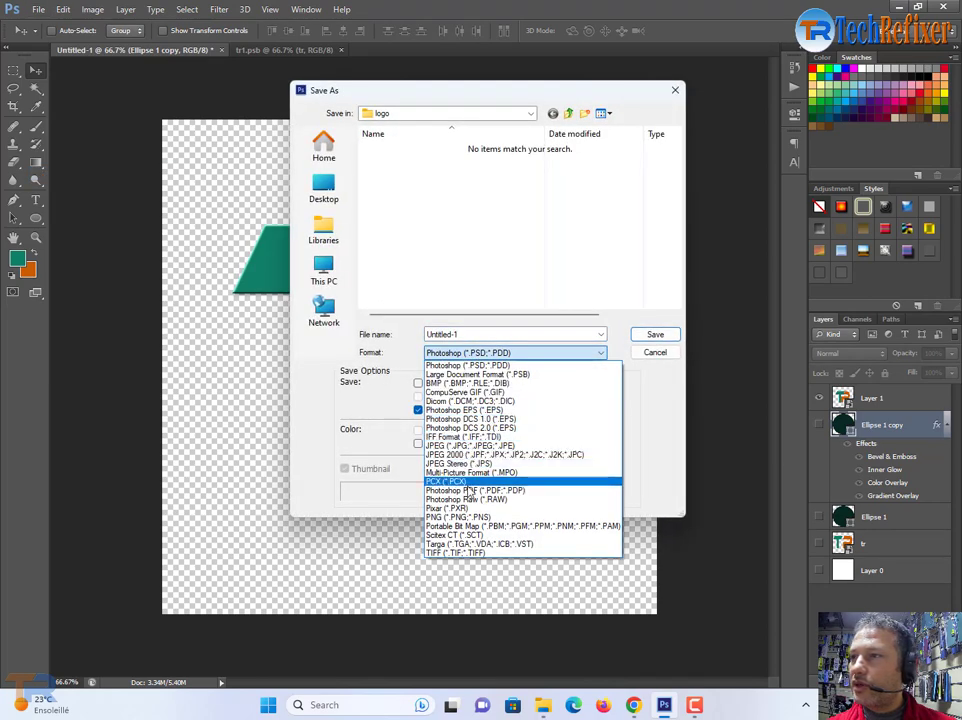
{"action": "left_click", "coordinate": [469, 518]}
{"action": "left_click", "coordinate": [468, 334]}
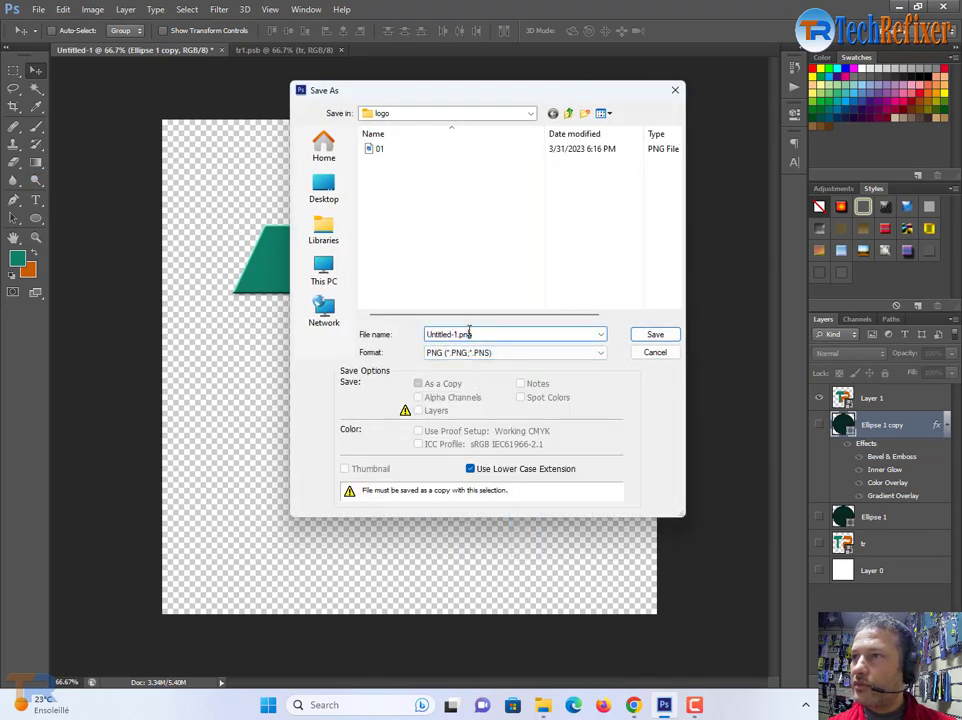
{"action": "key", "text": "ctrl+a"}
{"action": "type", "text": "0"}
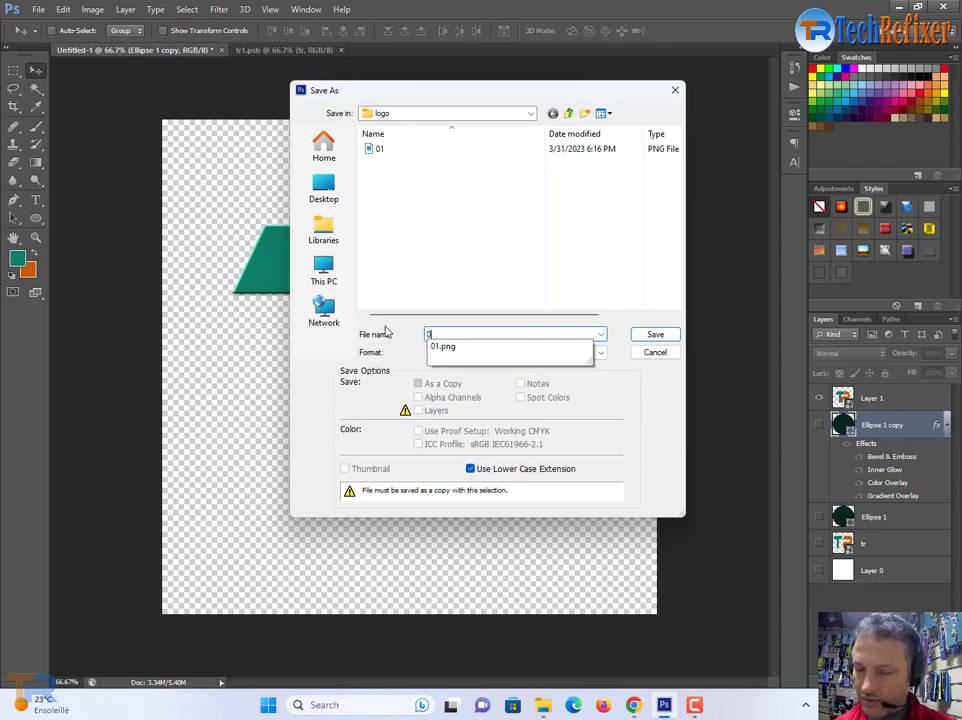
{"action": "type", "text": "2"}
{"action": "key", "text": "Return"}
{"action": "key", "text": "Return"}
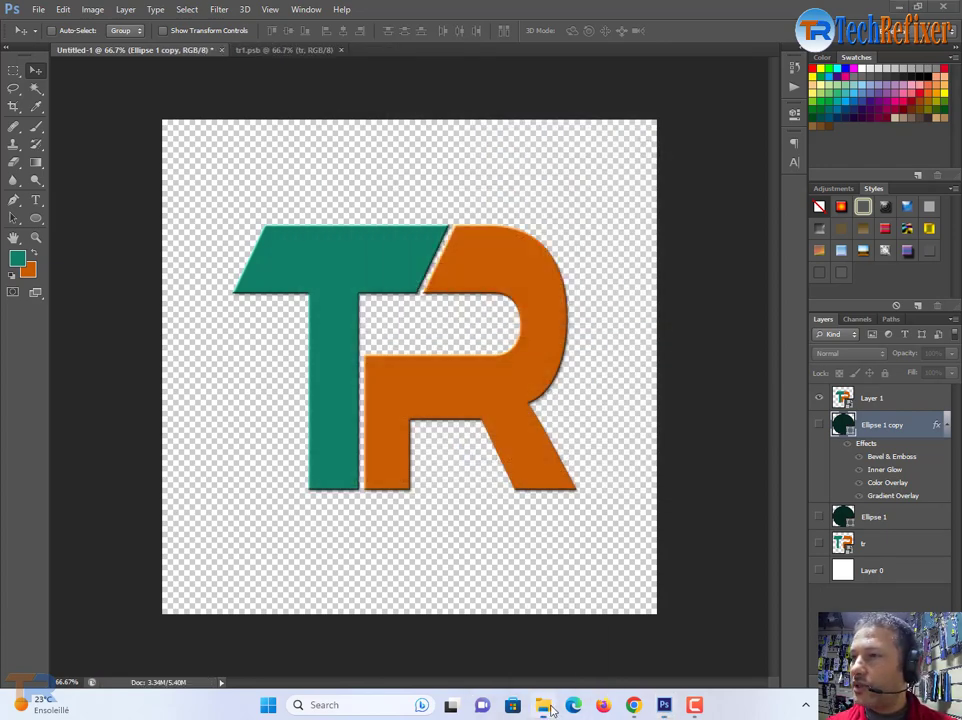
{"action": "left_click", "coordinate": [543, 705]}
In Desktop > logo, preview images 01 and 02 in Photos, then close the viewer
{"action": "left_click", "coordinate": [62, 293]}
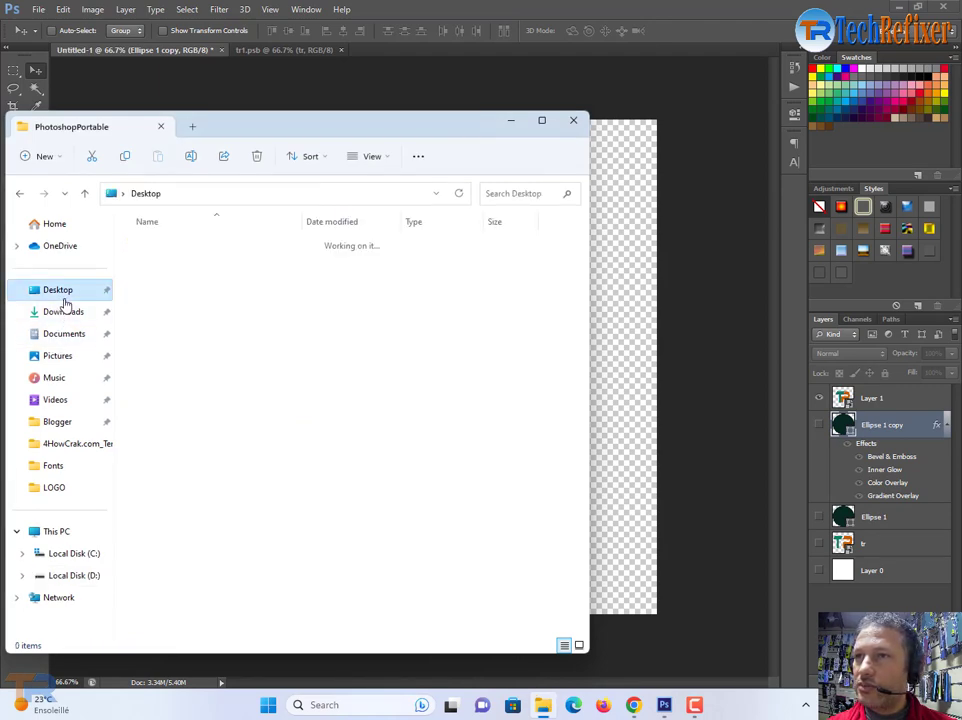
{"action": "double_click", "coordinate": [150, 329]}
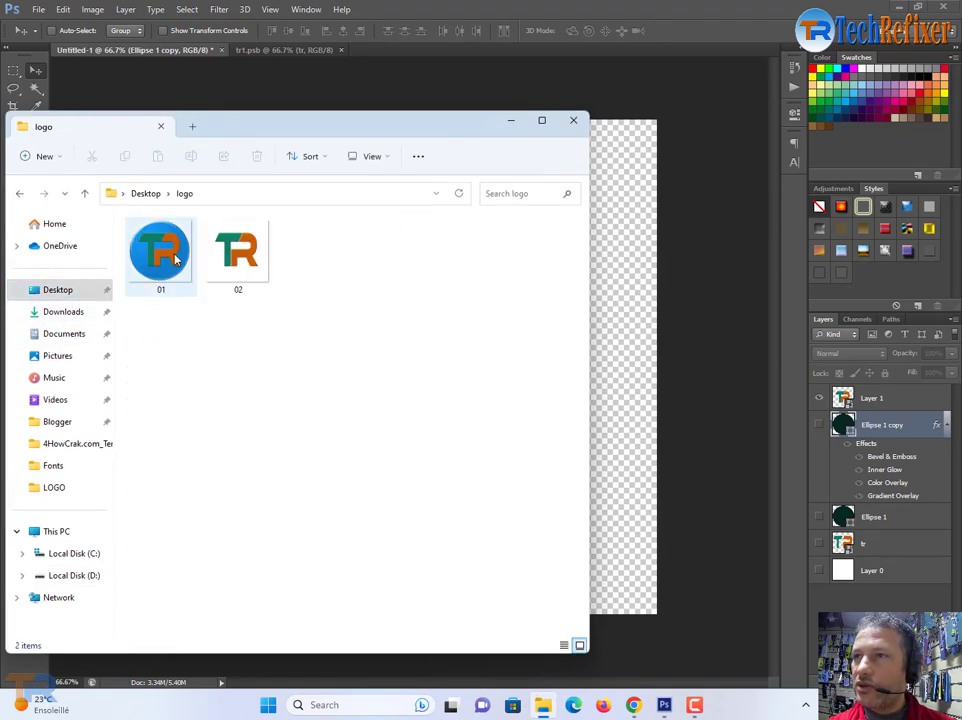
{"action": "double_click", "coordinate": [170, 256]}
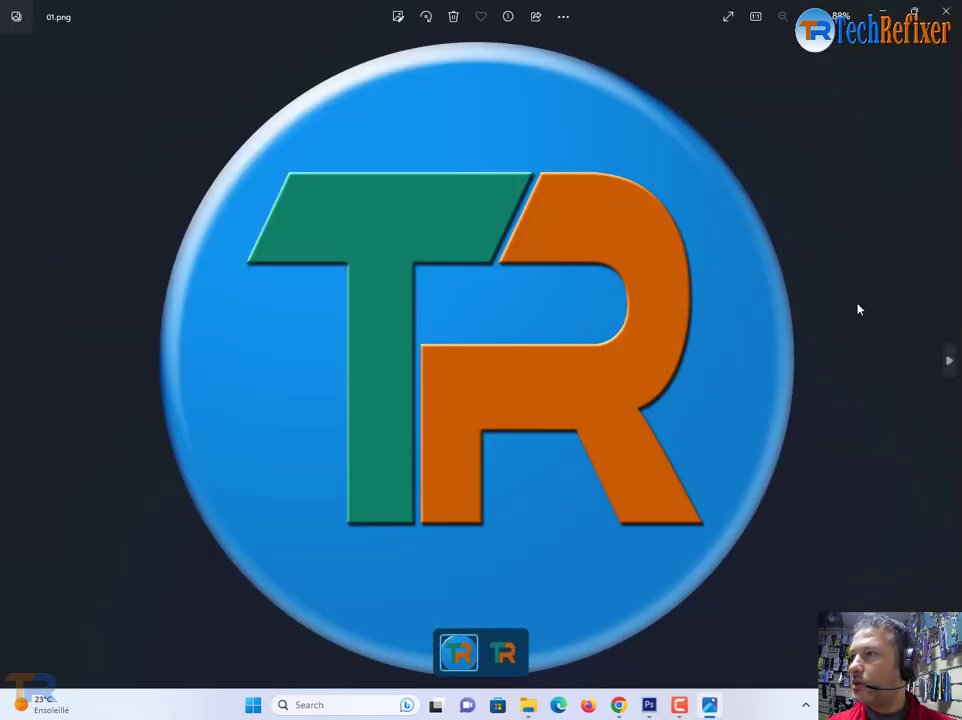
{"action": "left_click", "coordinate": [951, 362]}
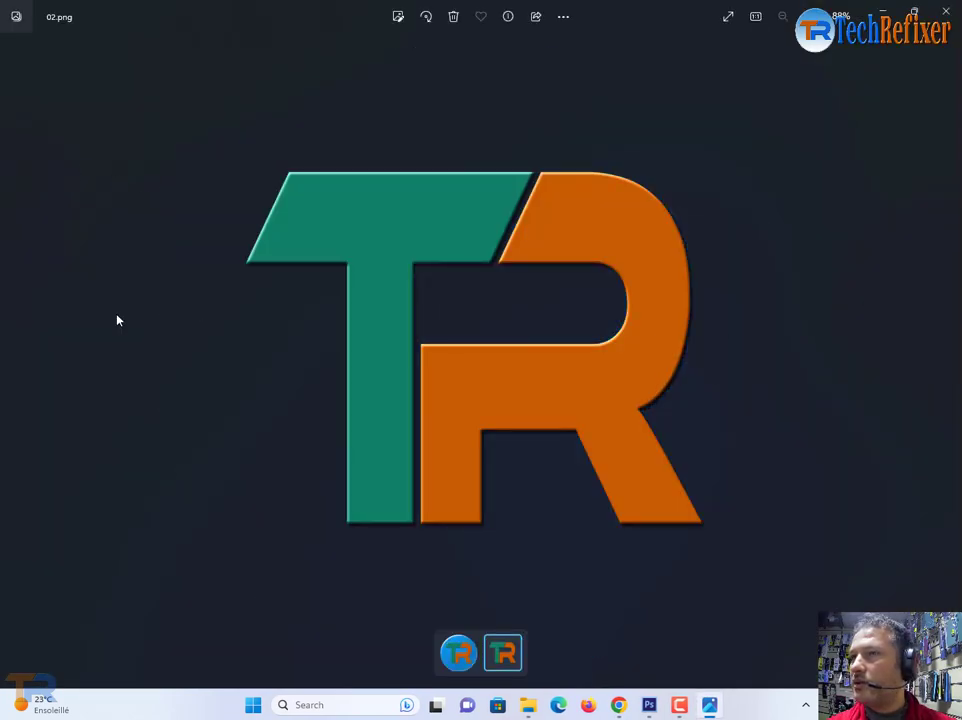
{"action": "left_click", "coordinate": [15, 357]}
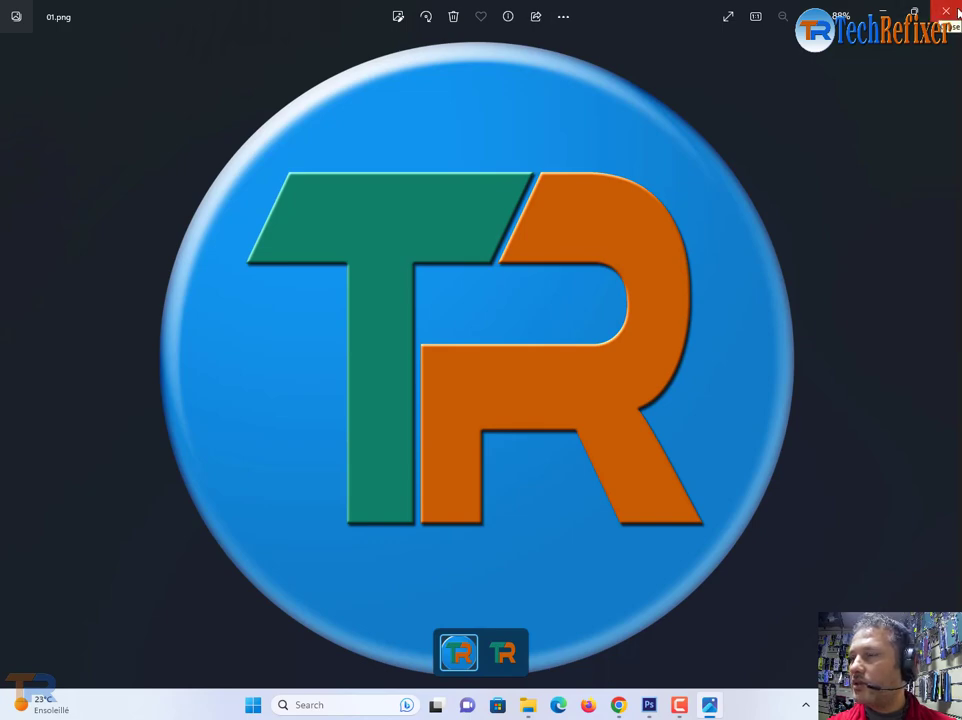
{"action": "left_click", "coordinate": [953, 12]}
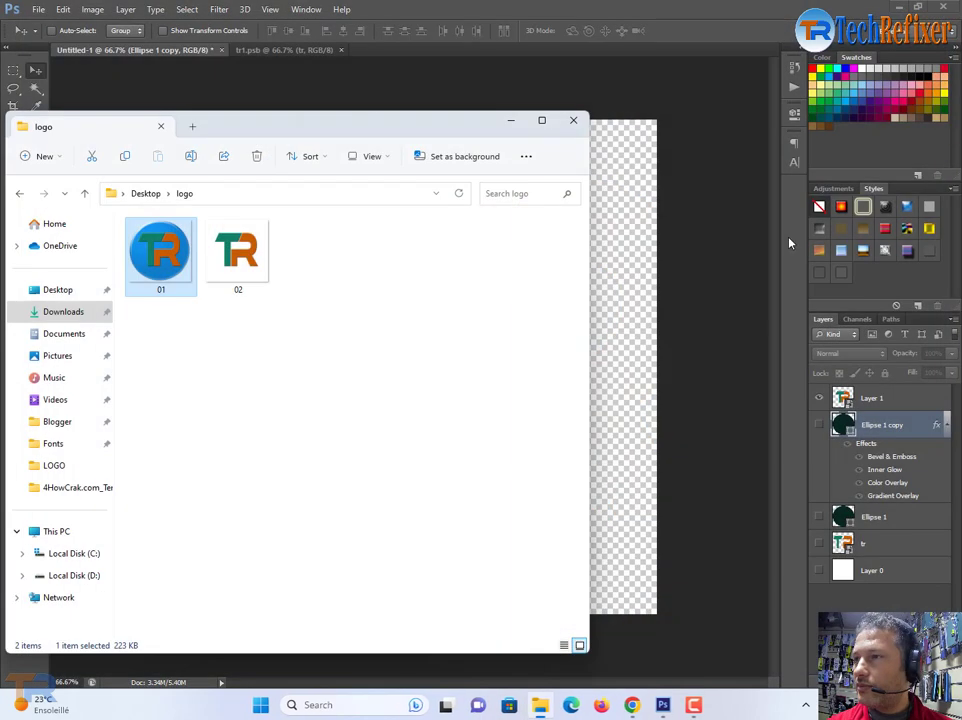